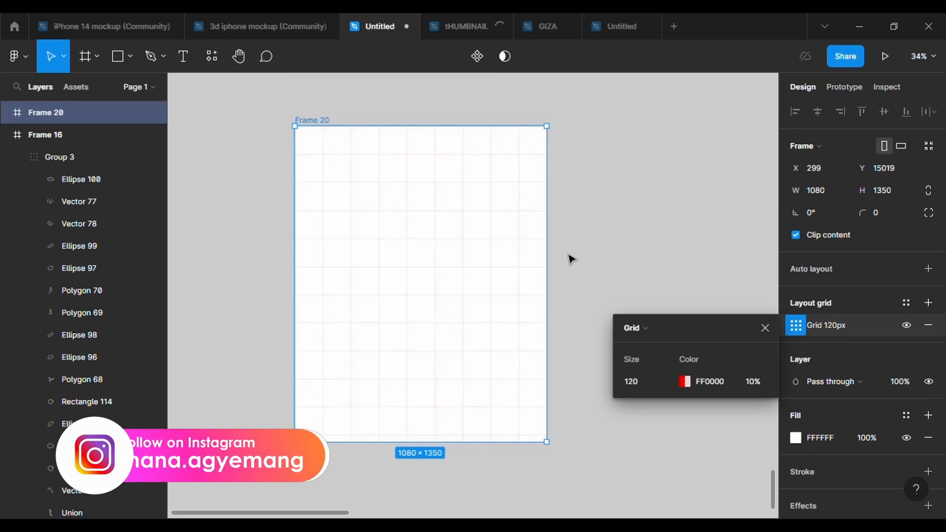
- Draw a rectangle about 289 × 362 in the upper part of the blank Frame 20
left_click(569, 259)
key("r")
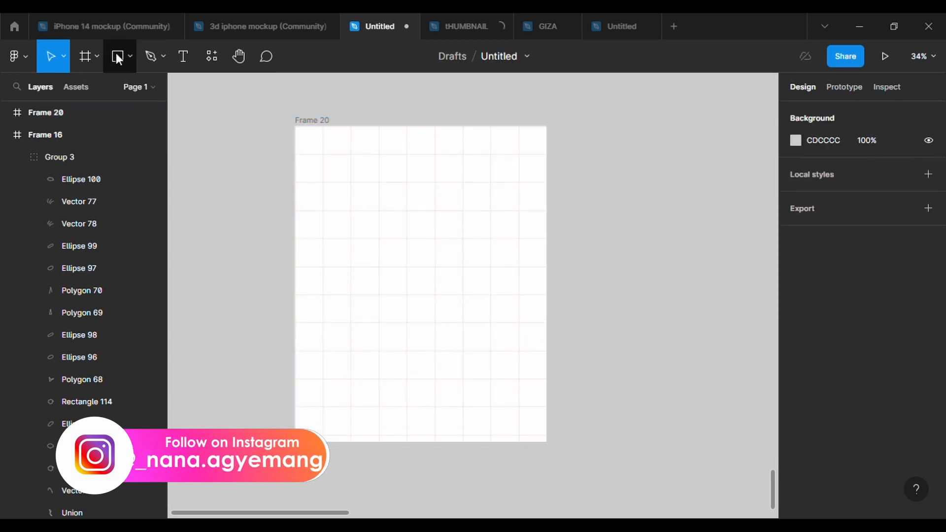
left_click_drag(358, 158, 426, 243)
- Add a black stroke of width 3 to the rectangle and move it to about X 412, Y 196
scroll(436, 268, "up", 3)
scroll(433, 268, "up", 2)
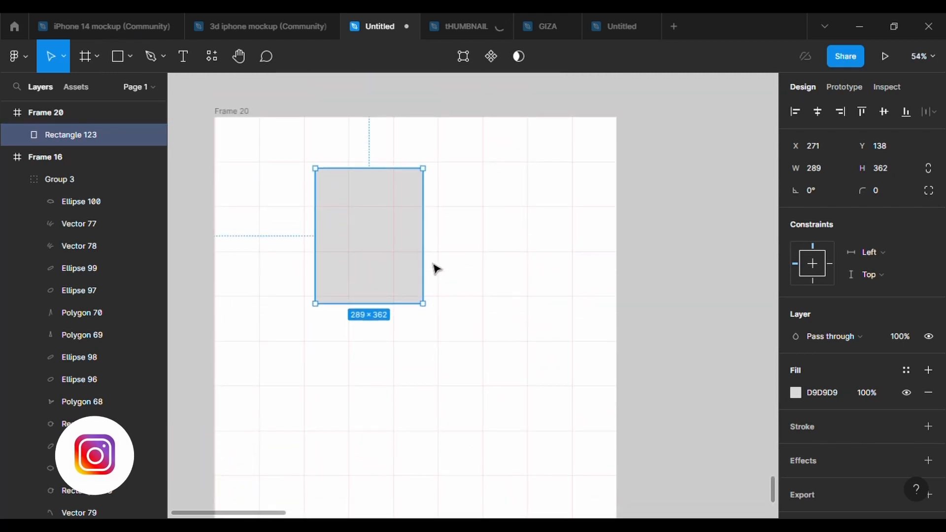
left_click(928, 426)
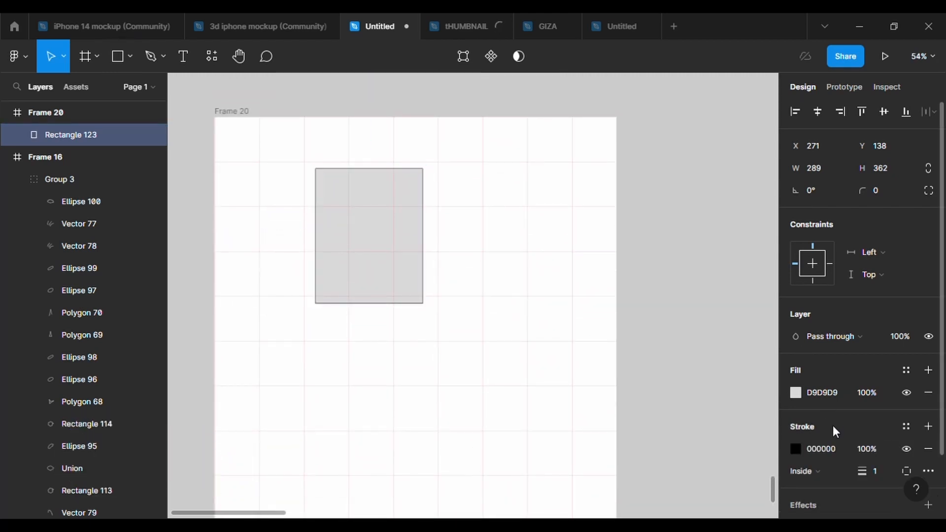
left_click(876, 472)
type("3")
key("Return")
left_click_drag(405, 269, 457, 292)
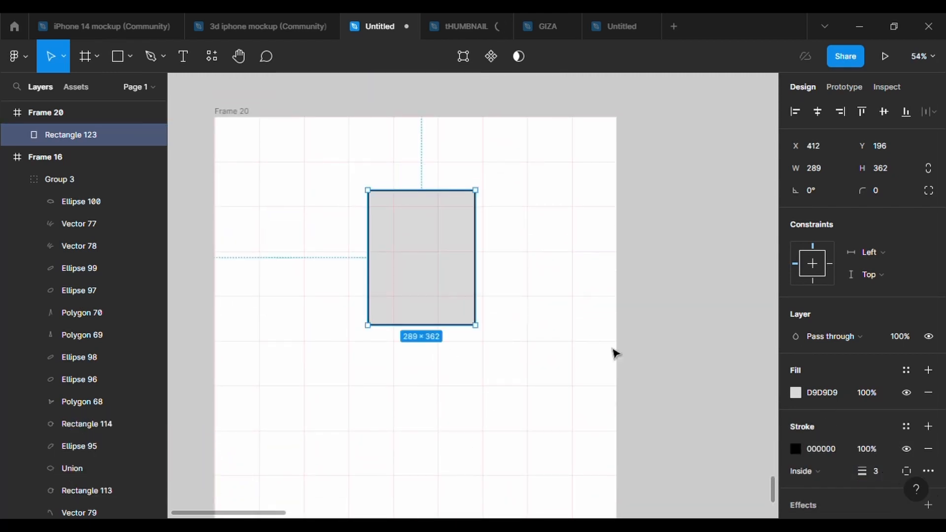
- Customize the rectangle's stroke per side: left 0, top 0, right 3 and bottom 3
left_click(906, 471)
left_click(904, 499)
scroll(877, 468, "down", 2)
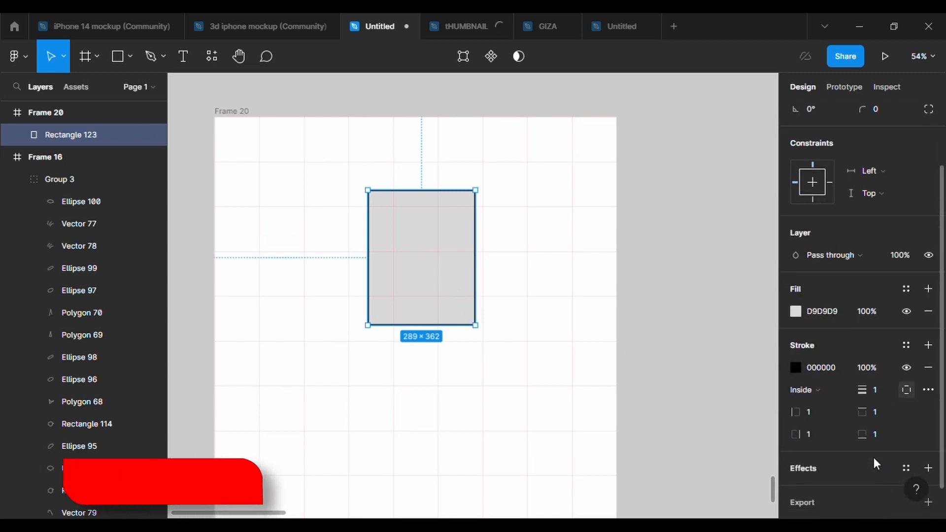
left_click(815, 414)
type("0")
left_click(815, 436)
type("3")
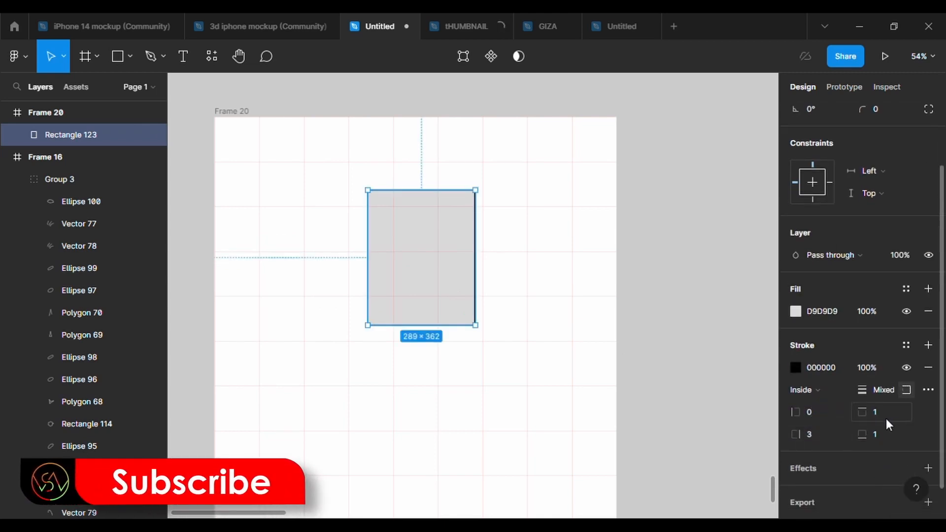
left_click(886, 418)
type("3")
key("Return")
type("0")
key("Return")
left_click(885, 434)
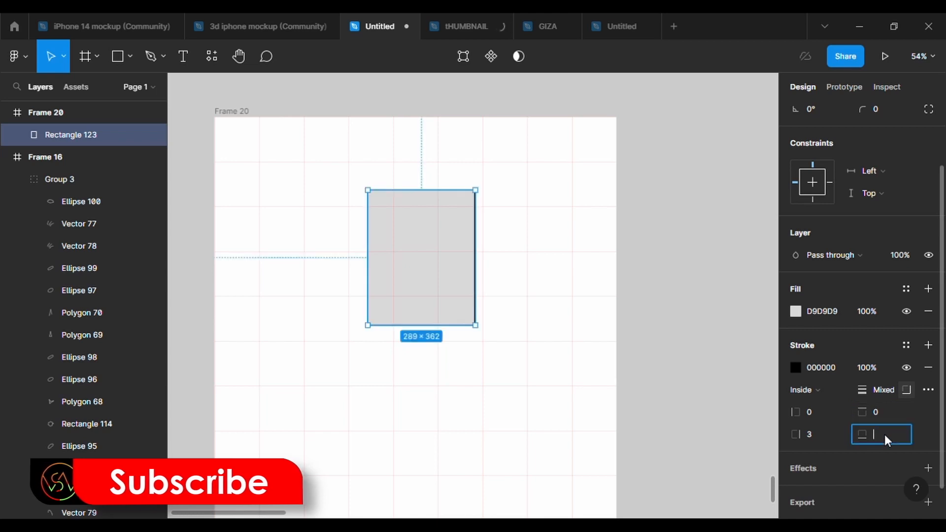
type("3")
key("Return")
- Shrink the rectangle from its left and top edges to about 238 × 318
scroll(438, 337, "up", 3)
scroll(441, 340, "up", 1)
scroll(441, 340, "down", 1)
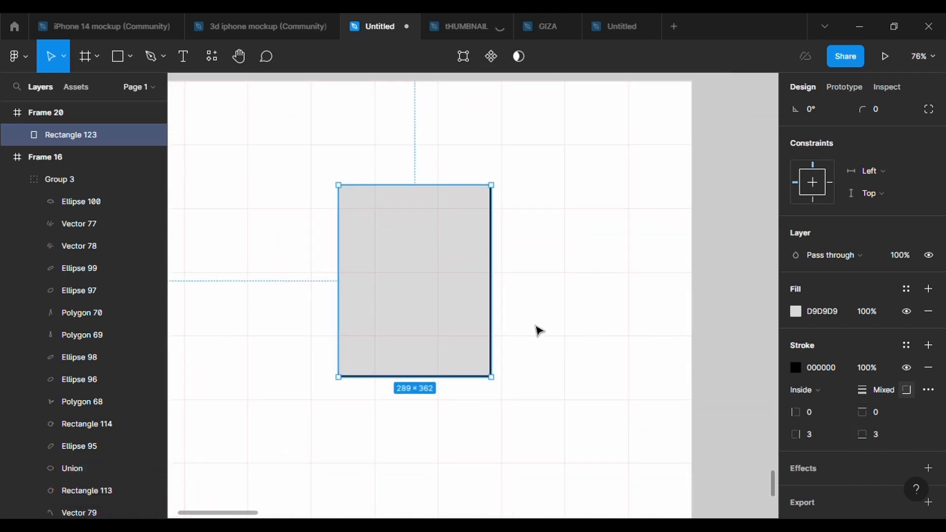
scroll(539, 330, "down", 3)
left_click_drag(339, 190, 365, 188)
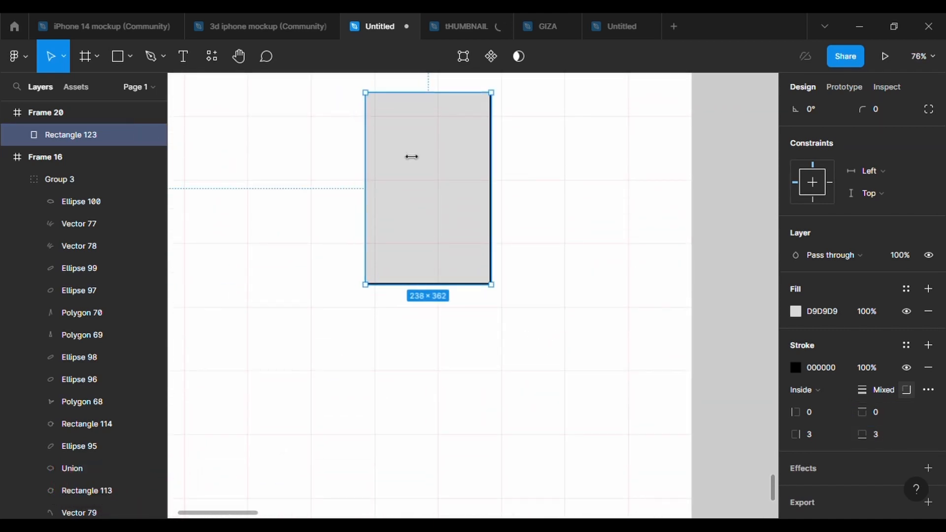
left_click_drag(442, 92, 442, 123)
left_click(566, 235)
scroll(566, 234, "up", 3)
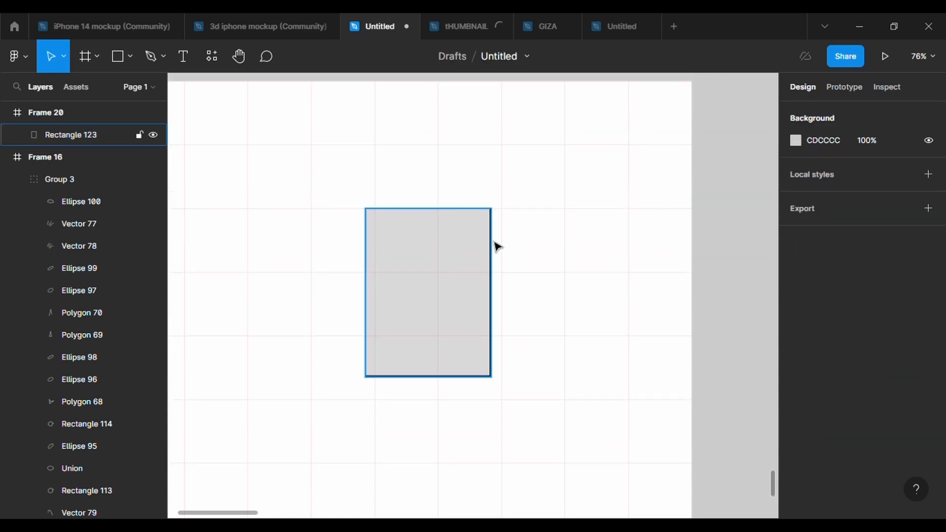
- Draw a small rectangle about 111 × 80 across the large rectangle's right edge, with a black stroke of width 3
left_click(118, 58)
mouse_move(438, 268)
left_mouse_down()
mouse_move(488, 304)
mouse_move(484, 291)
mouse_move(503, 291)
mouse_move(518, 321)
left_mouse_up()
left_click(829, 431)
- Round the small rectangle's two upper corner points with a radius of 20
key("Return")
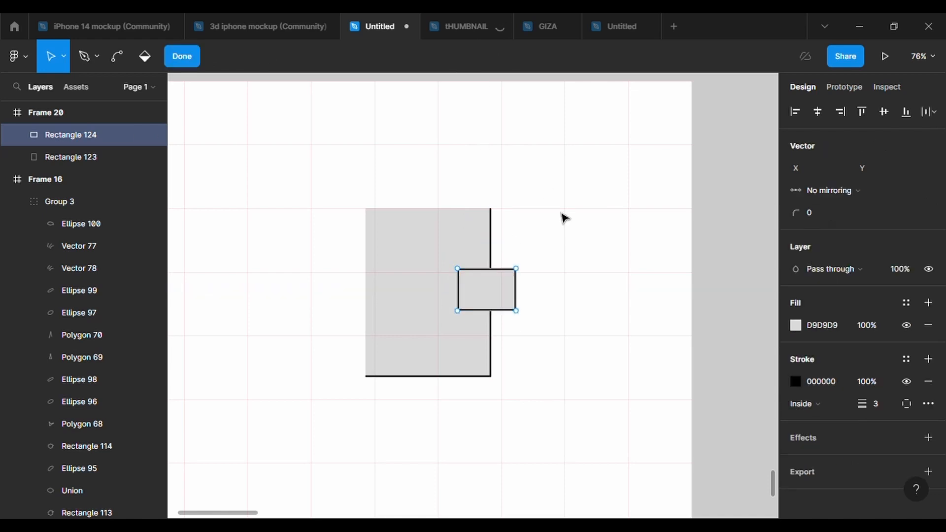
left_click_drag(568, 282, 451, 256)
left_click(826, 212)
type("500")
key("Return")
left_click(827, 212)
type("100")
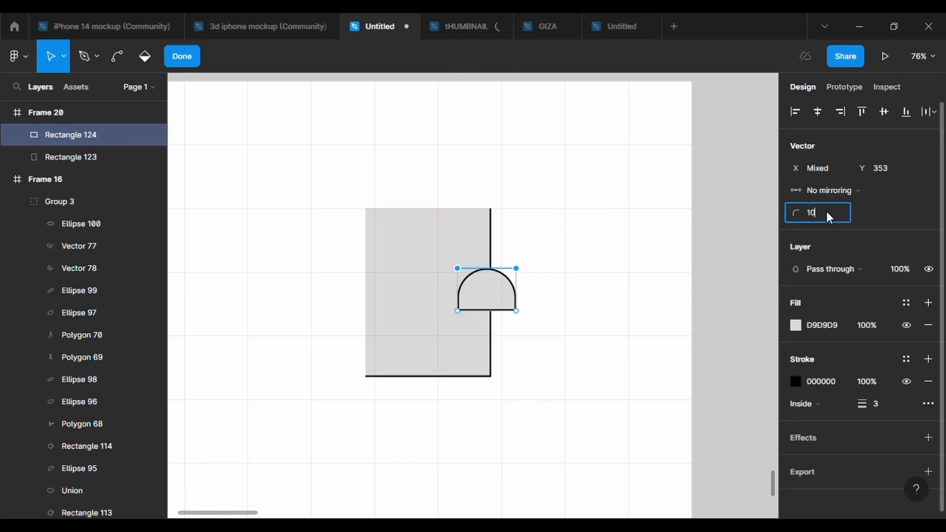
key("Return")
left_click(834, 217)
type("50")
key("Return")
left_click(833, 217)
key("BackSpace")
type("20")
key("Return")
- Round the small rectangle's two lower corner points with a radius of 40
left_click_drag(586, 336, 416, 294)
left_click(839, 219)
key("BackSpace")
type("50")
key("Return")
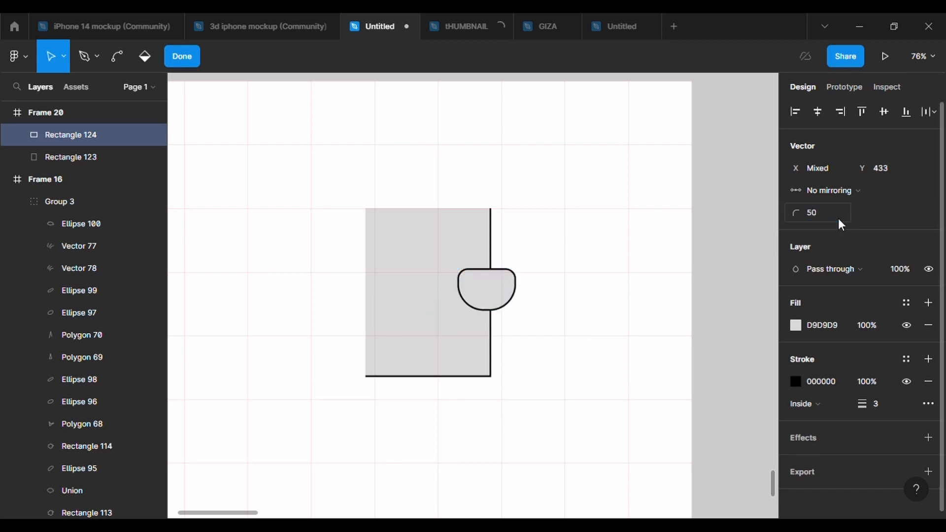
left_click(838, 217)
type("30")
key("Return")
type("40")
key("Return")
- Pull the midpoint of the lens shape's top edge slightly upward and give that point a corner radius of 500
scroll(507, 320, "up", 3)
left_click_drag(472, 228, 471, 221)
left_click(815, 216)
type("500")
key("Return")
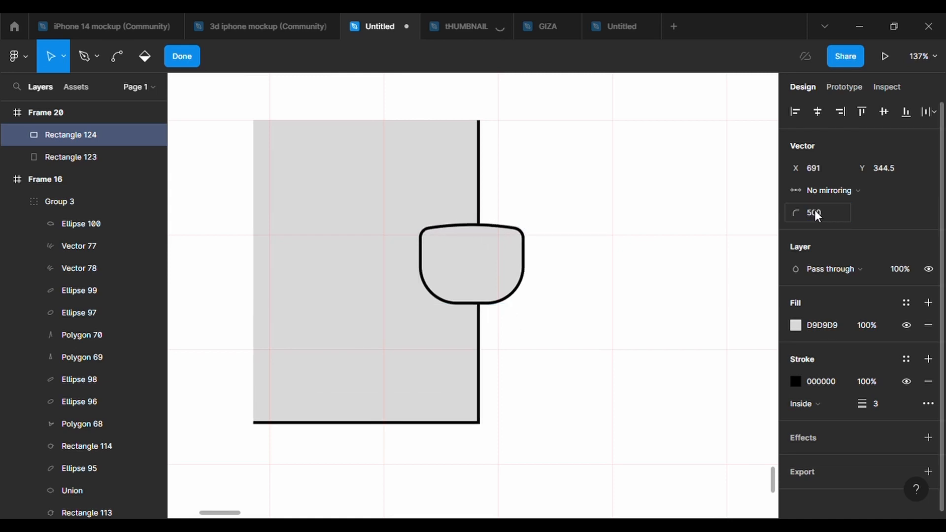
- Try to reshape the lens's bottom edge from its midpoint, undo the change and leave point editing
left_click_drag(472, 305, 521, 304)
key("ctrl+z")
key("ctrl+z")
key("ctrl+z")
left_click(525, 267)
key("Escape")
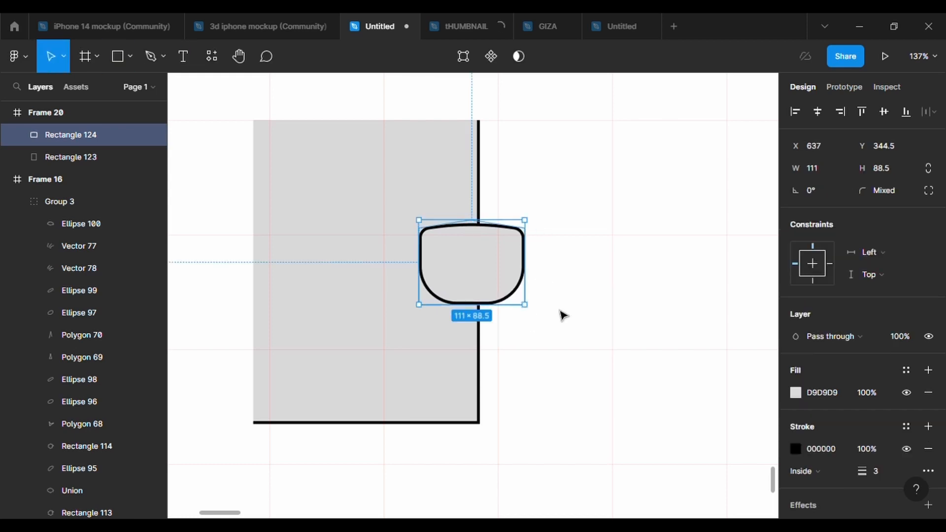
left_click(560, 314)
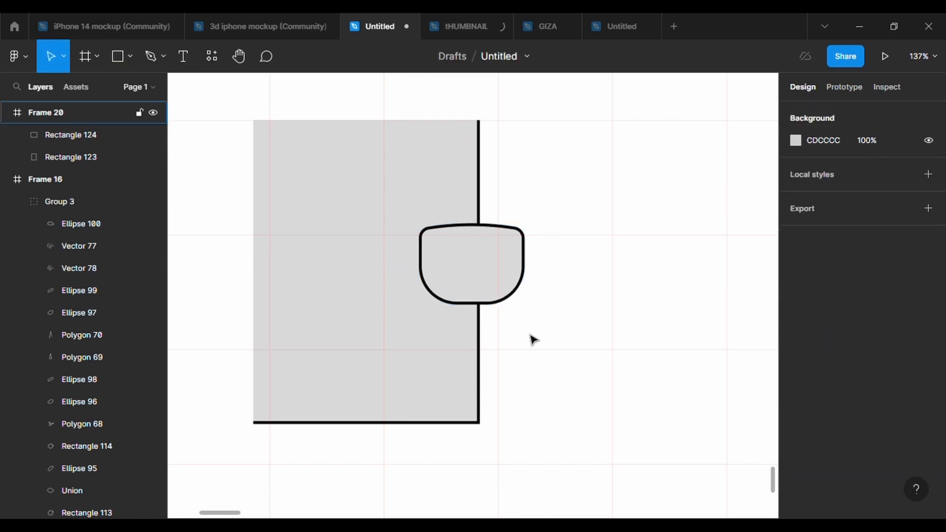
- Enlarge the lens shape to about 129 × 102 and shift it slightly up and to the left
scroll(534, 340, "down", 1)
left_click(522, 301)
left_click_drag(526, 309, 537, 323)
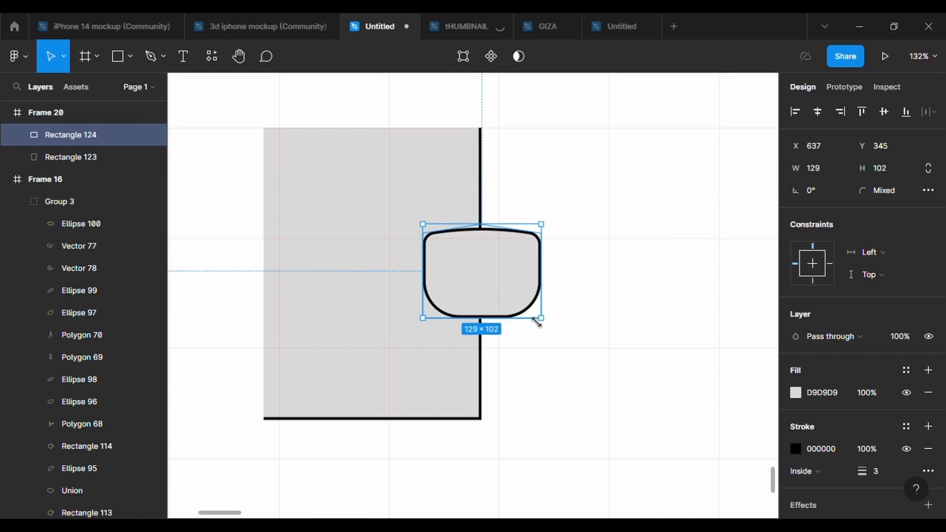
key("ctrl+z")
- Pull the midpoint of the lens's bottom edge slightly downward and give that point a corner radius of 500
left_click(464, 56)
left_click(458, 308)
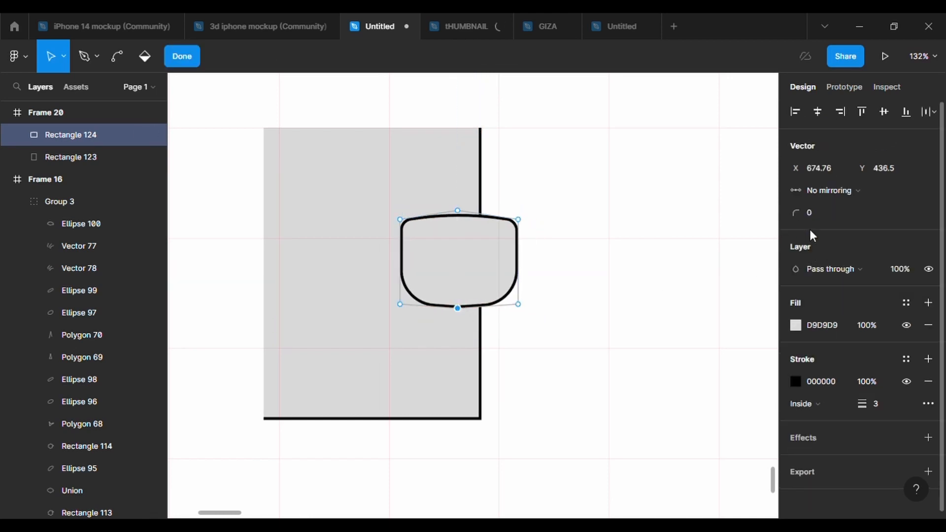
type("500")
key("Return")
left_click(827, 217)
key("Return")
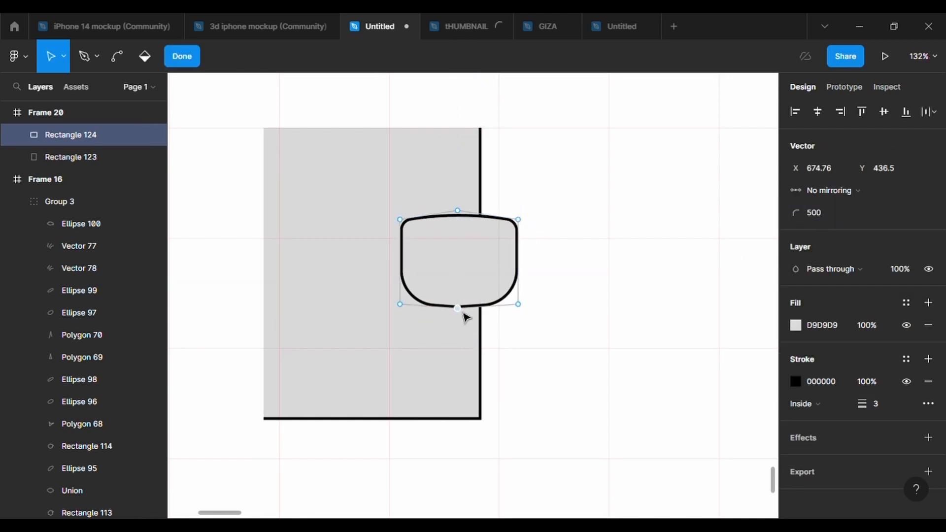
left_click_drag(462, 311, 462, 313)
key("Escape")
- Duplicate the lens shape and place the copy level with the original, leaving a small gap on its left side
key("ctrl+d")
left_click_drag(435, 268, 292, 271)
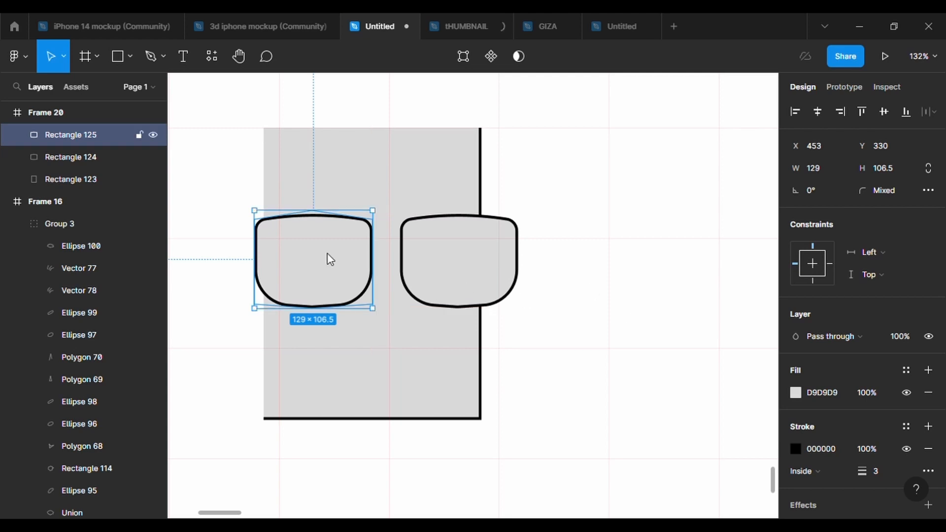
left_click_drag(327, 258, 334, 259)
left_click(535, 328)
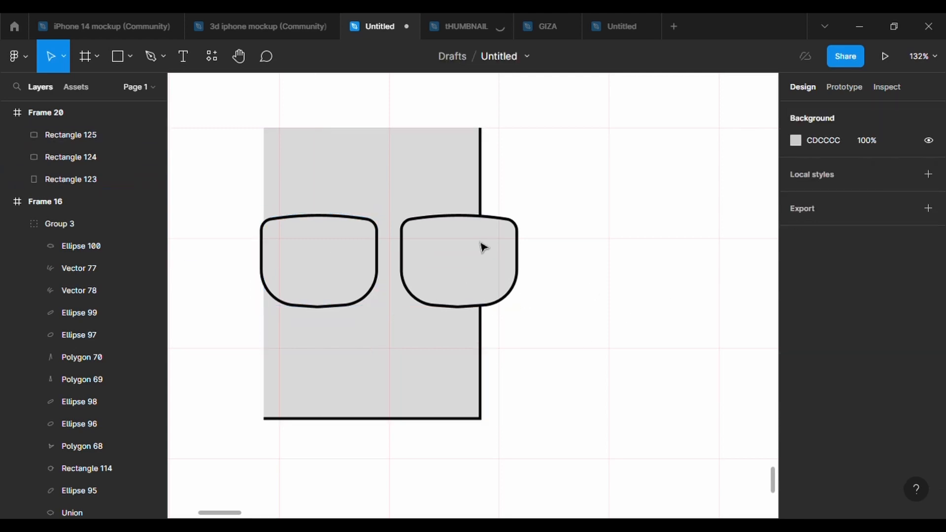
- Fill both lens shapes with black
left_click(422, 266)
left_click(796, 393)
mouse_move(676, 342)
left_mouse_down()
mouse_move(605, 331)
mouse_move(687, 336)
left_mouse_up()
left_click_drag(682, 316, 598, 350)
left_click(347, 274)
left_click(796, 394)
left_click(633, 363)
left_click(499, 278)
left_click(568, 354)
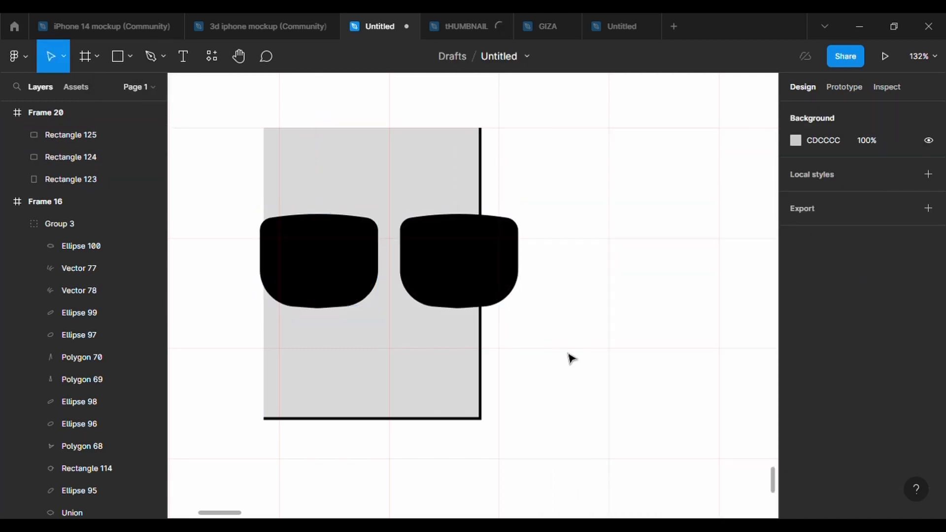
- Draw a peaked two-segment line about 32.5 × 12.5 with the Pen tool, bridging the gap between the lenses
key("p")
scroll(383, 238, "up", 3)
left_click(375, 225)
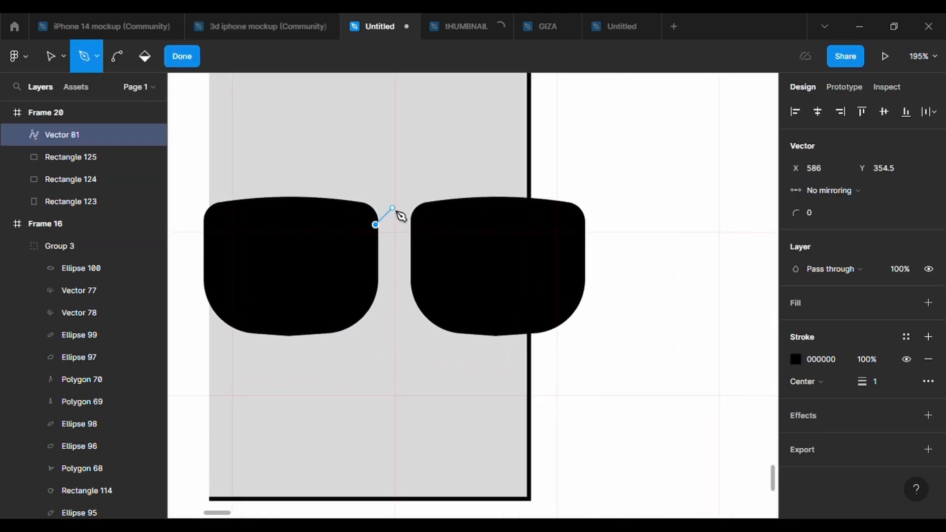
key("Escape")
- Give the bridge line a corner radius of 500 and stroke width 3, and raise its middle point for a height of about 21
left_click(891, 188)
type("500")
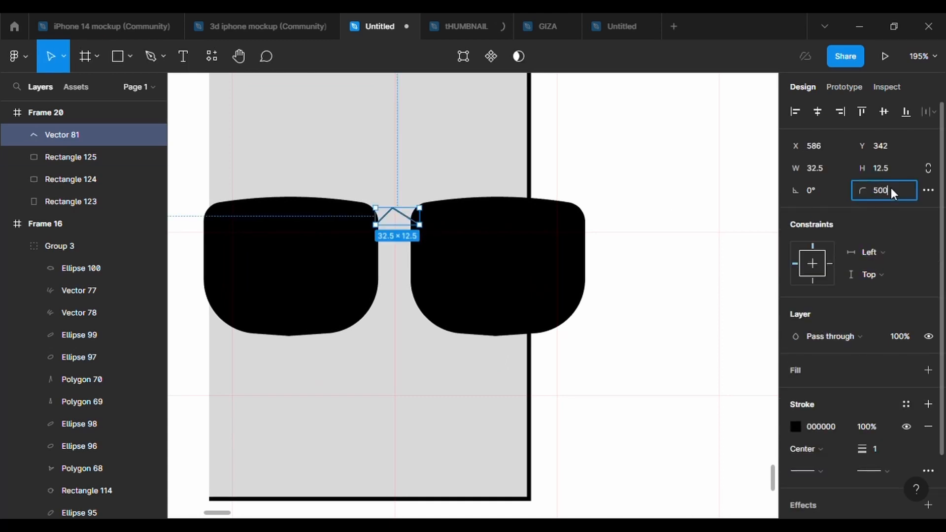
key("Return")
left_click(882, 450)
type("3")
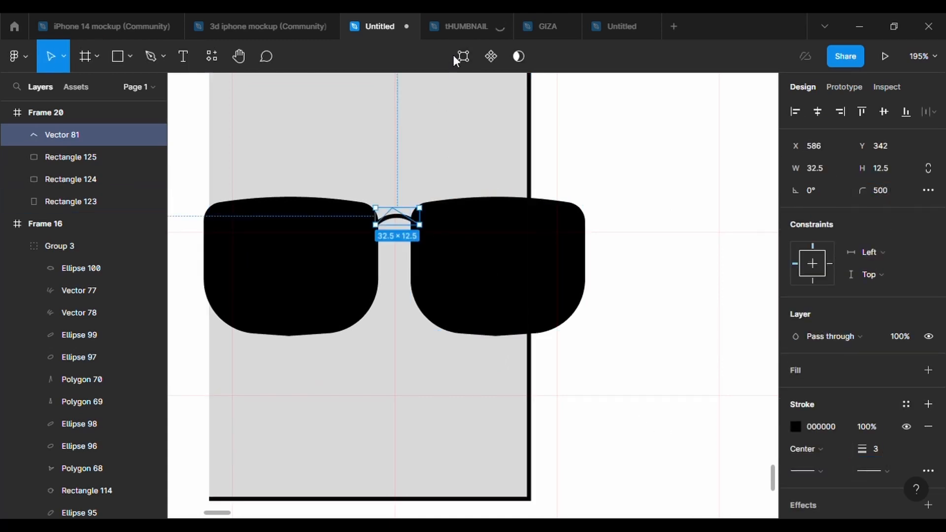
double_click(402, 209)
key("Escape")
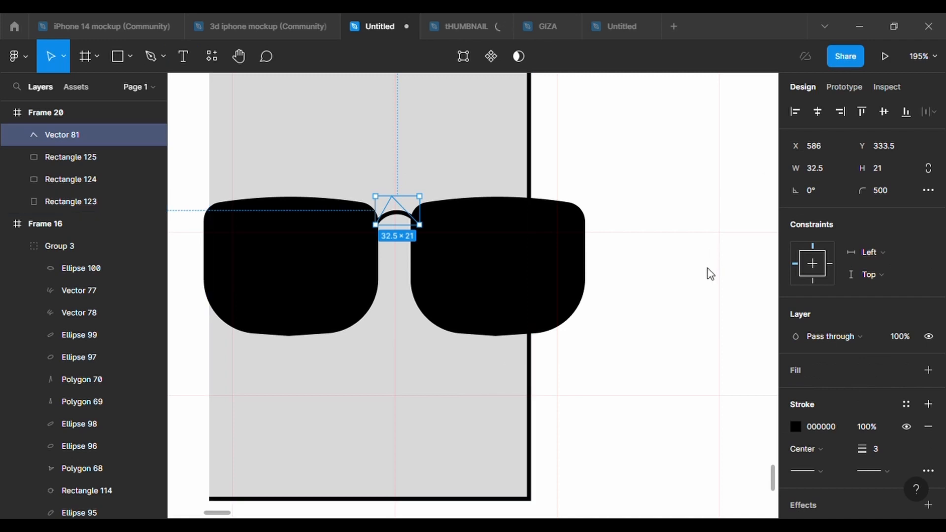
- Try to draw a straight vertical nose line down from the bridge's right end with the Pen tool, and undo it
left_click(383, 399)
left_click(161, 58)
left_click(192, 90)
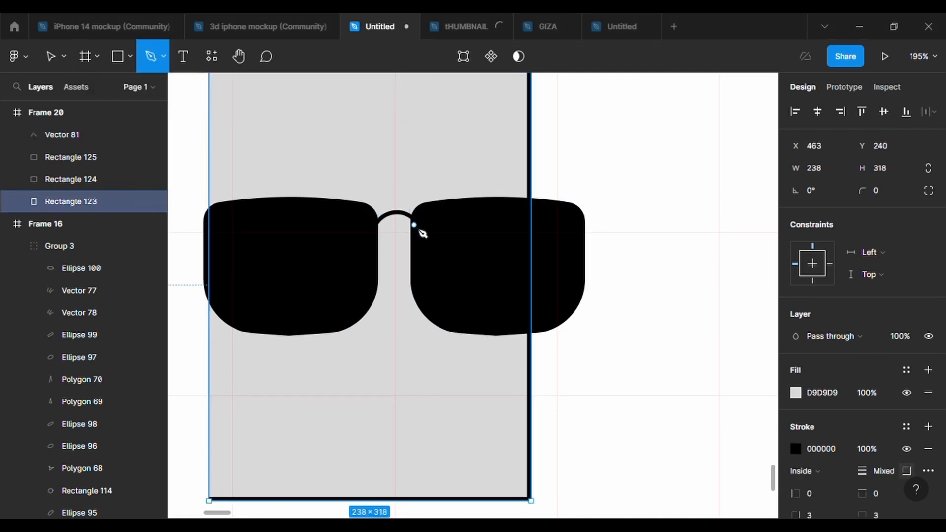
left_click(414, 225)
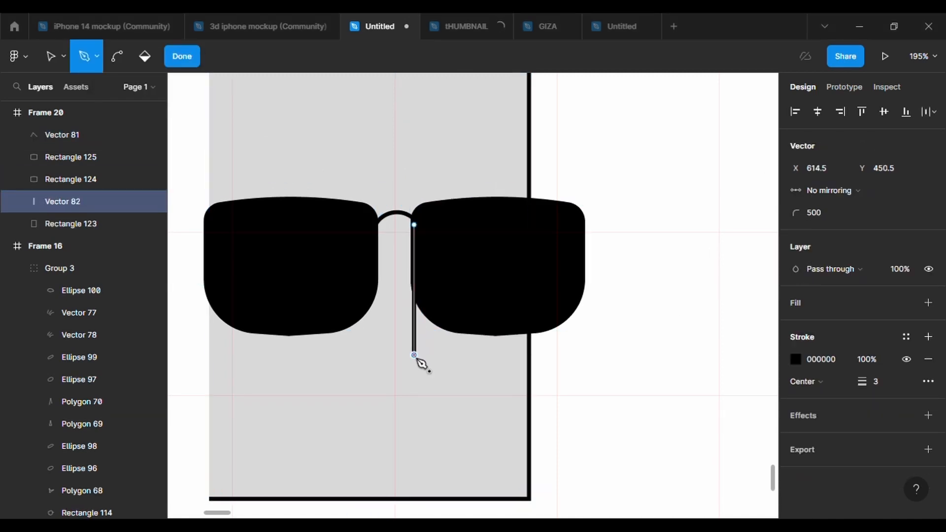
key("ctrl+z")
key("ctrl+z")
key("ctrl+z")
- Draw a vertical nose line about 120 long down from the bridge's right end, with the same cap style on both ends
left_click(394, 308)
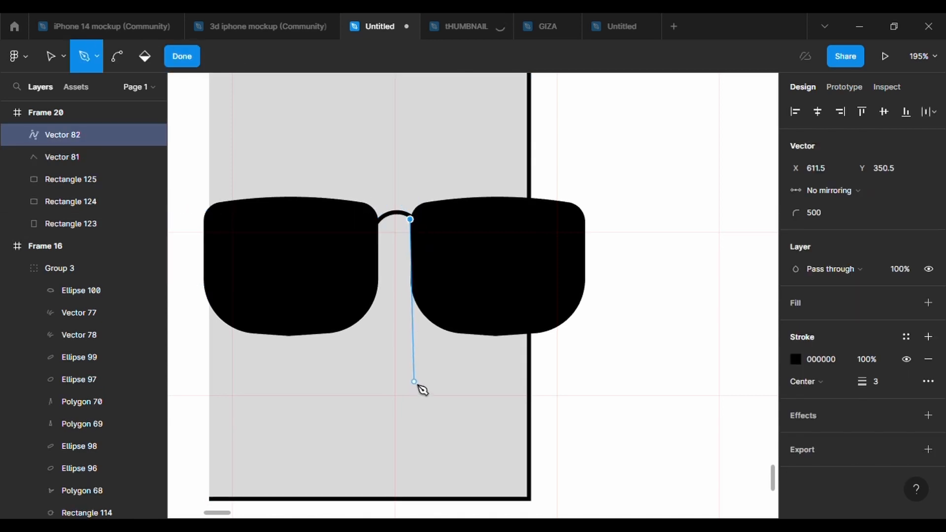
left_click(928, 381)
left_click(833, 394)
left_click(841, 483)
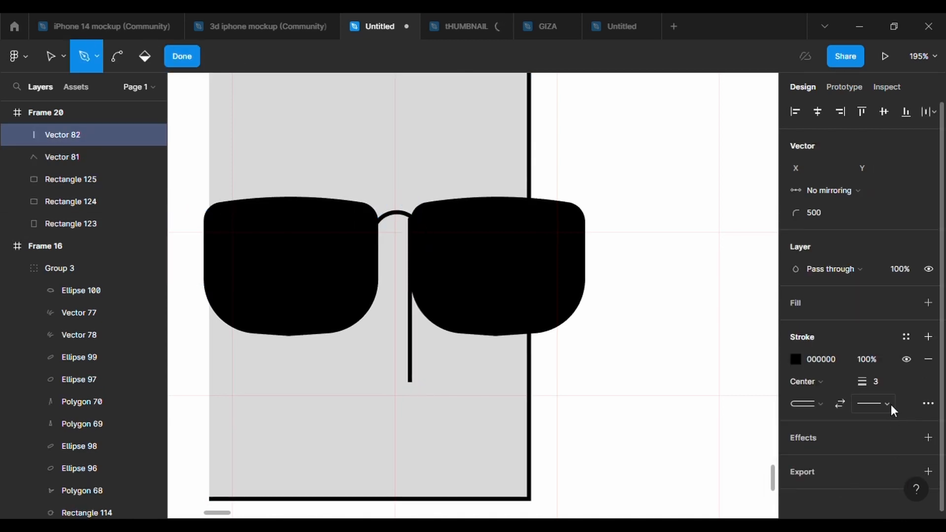
left_click(891, 404)
left_click(834, 482)
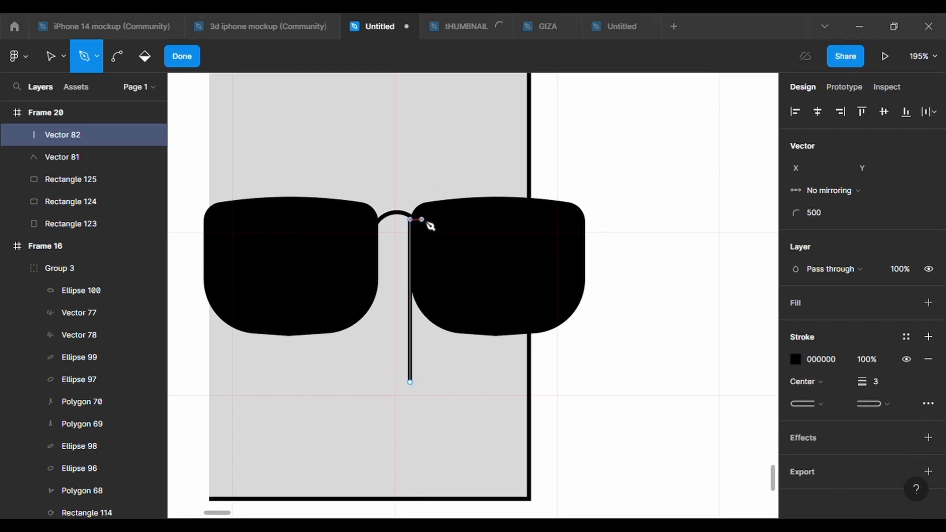
- Shift the nose line's upper point slightly right to slant it, and shorten the line slightly at its lower end
left_click(177, 59)
key("Return")
left_click_drag(410, 220, 416, 219)
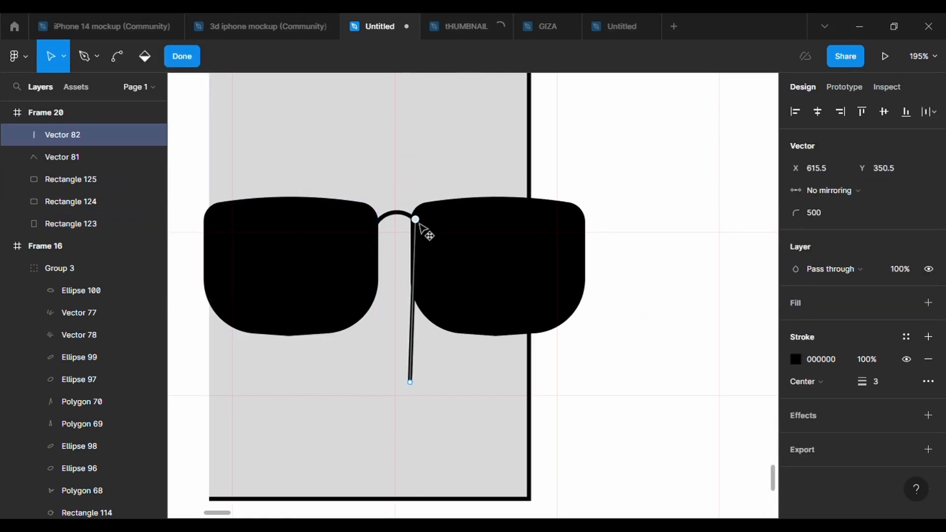
double_click(449, 149)
scroll(463, 436, "down", 3)
left_click(427, 344)
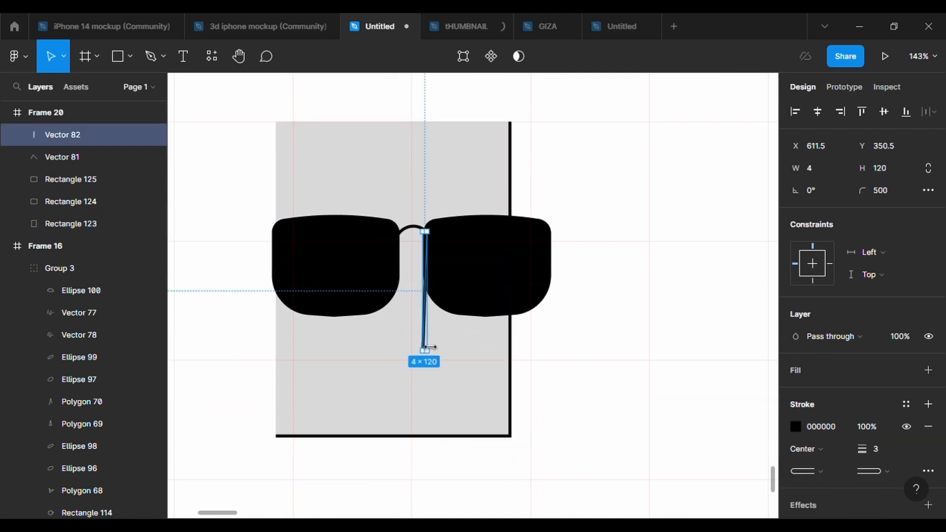
key("Return")
left_click(427, 343)
left_click(437, 367)
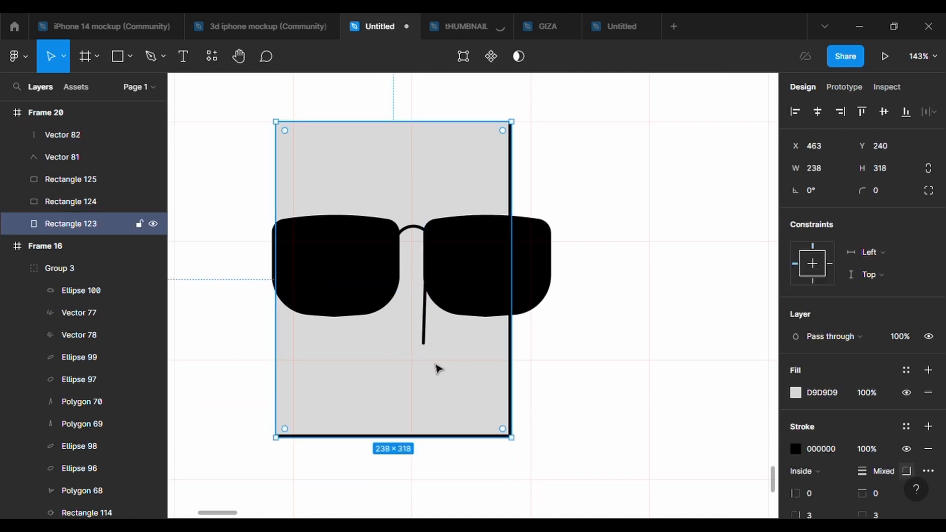
- Draw a small ellipse just beside the nose line's lower end, fill it black, and tilt it as a nostril
left_click(130, 56)
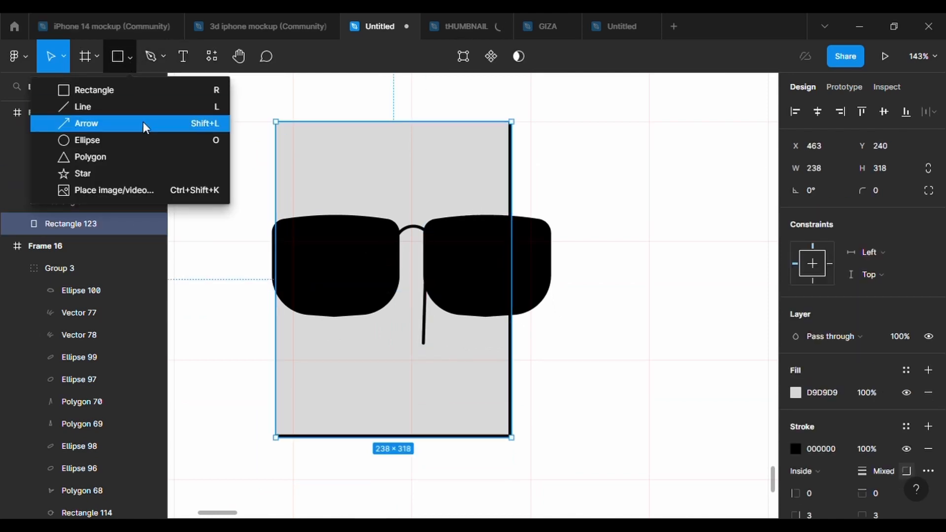
left_click(145, 138)
mouse_move(393, 320)
left_mouse_down()
mouse_move(406, 328)
mouse_move(393, 350)
left_mouse_up()
left_click(797, 393)
left_click_drag(640, 320, 610, 363)
left_click_drag(400, 326, 412, 342)
left_click(443, 355)
scroll(606, 376, "down", 2)
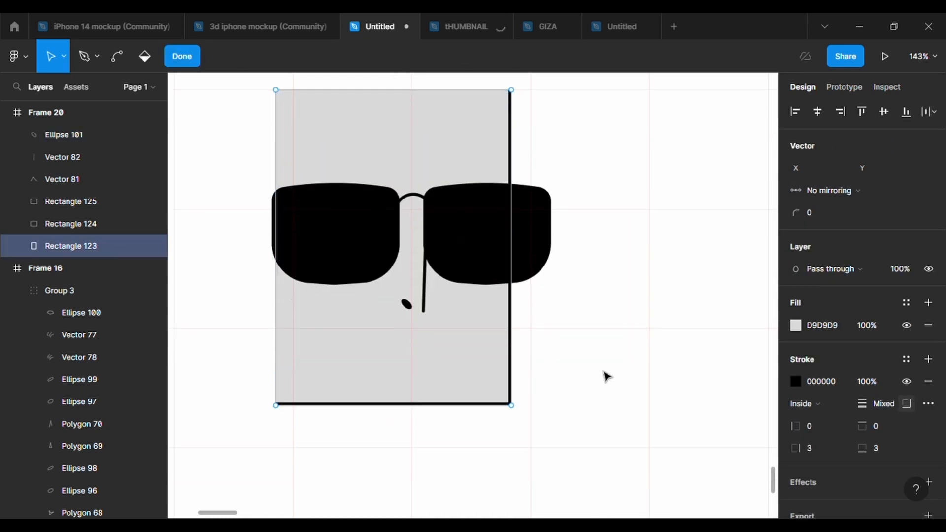
- Draw a small rectangle below the nostril with a black stroke of width 3, and rotate it to about -7°
left_click(130, 56)
left_click(93, 89)
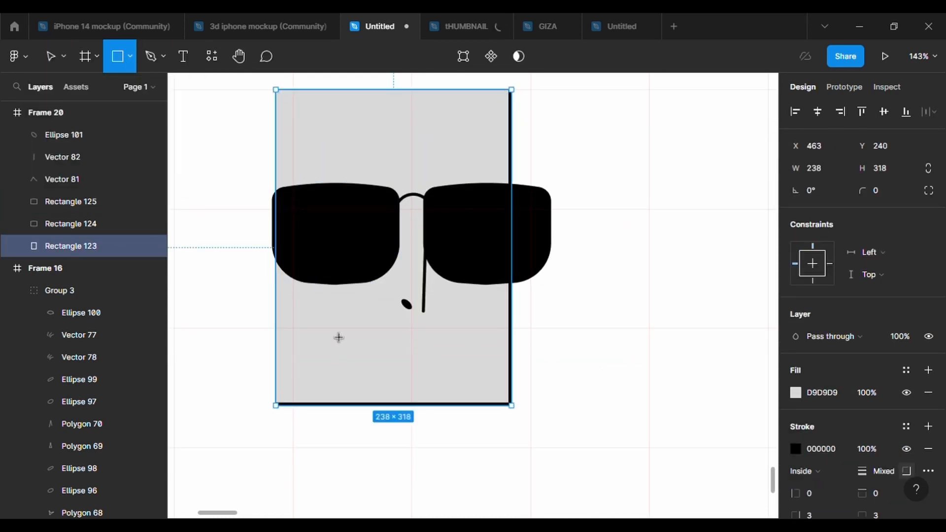
mouse_move(340, 327)
left_mouse_down()
mouse_move(372, 362)
mouse_move(367, 389)
mouse_move(383, 393)
left_mouse_up()
left_click(928, 427)
mouse_move(360, 361)
left_mouse_down()
mouse_move(335, 355)
mouse_move(355, 369)
left_mouse_up()
- Round the mouth rectangle's two lower corner points with a corner radius of 500
left_click(464, 56)
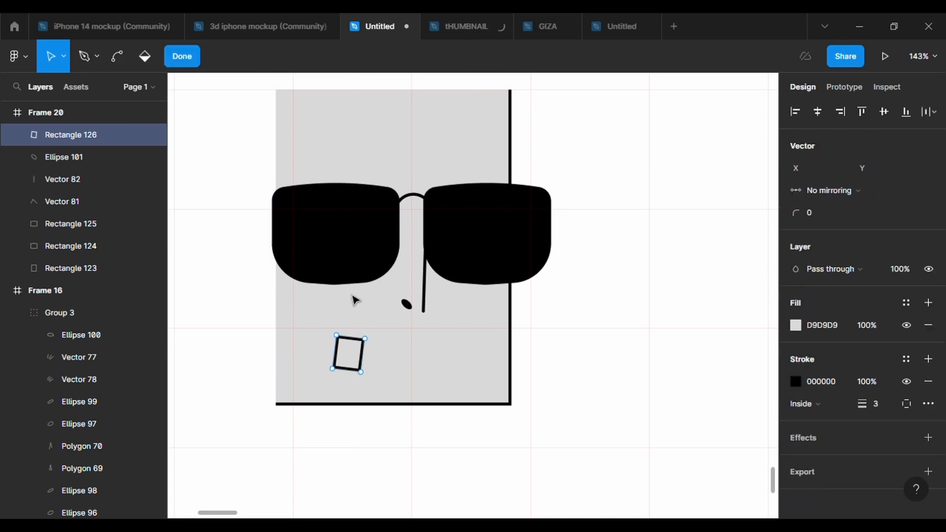
left_click(348, 369)
left_click(828, 217)
type("500")
key("Return")
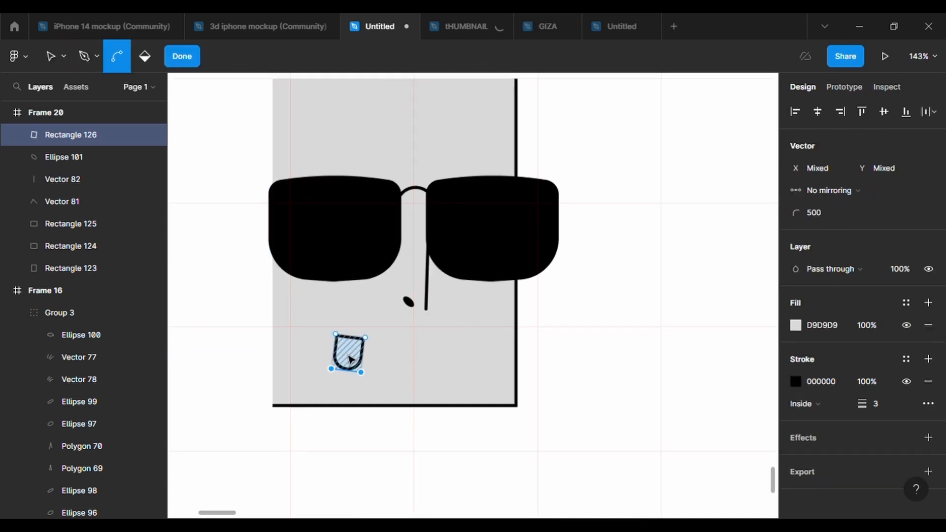
- Try to bend the mouth shape's two side edges by shifting added midpoints and rounding them with a radius of 500
scroll(350, 355, "up", 3)
left_click(387, 358)
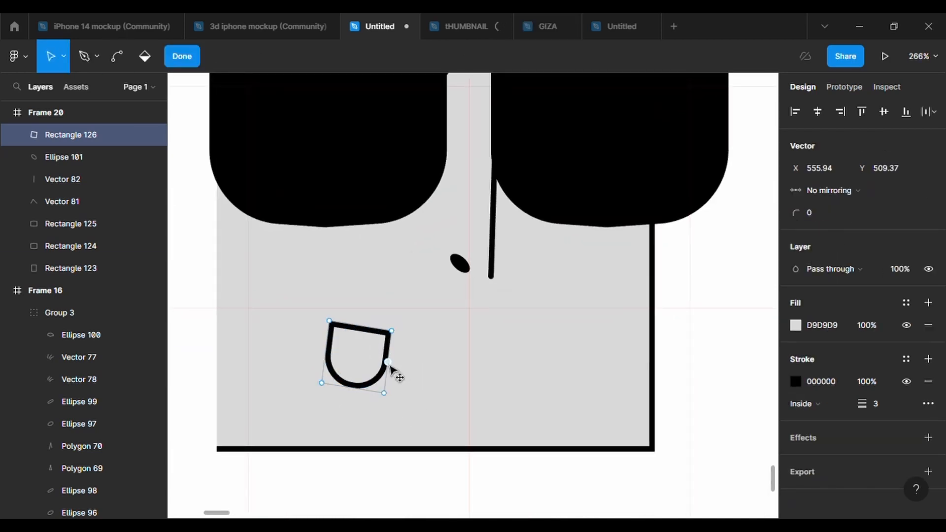
left_click_drag(387, 363, 404, 367)
left_click_drag(335, 354, 342, 355)
left_click_drag(426, 383, 334, 348)
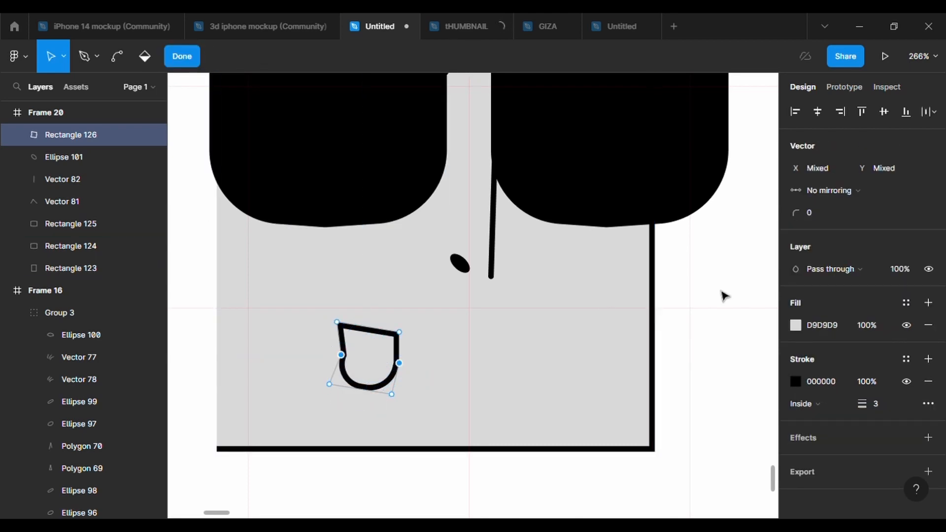
left_click(811, 212)
type("500")
key("Return")
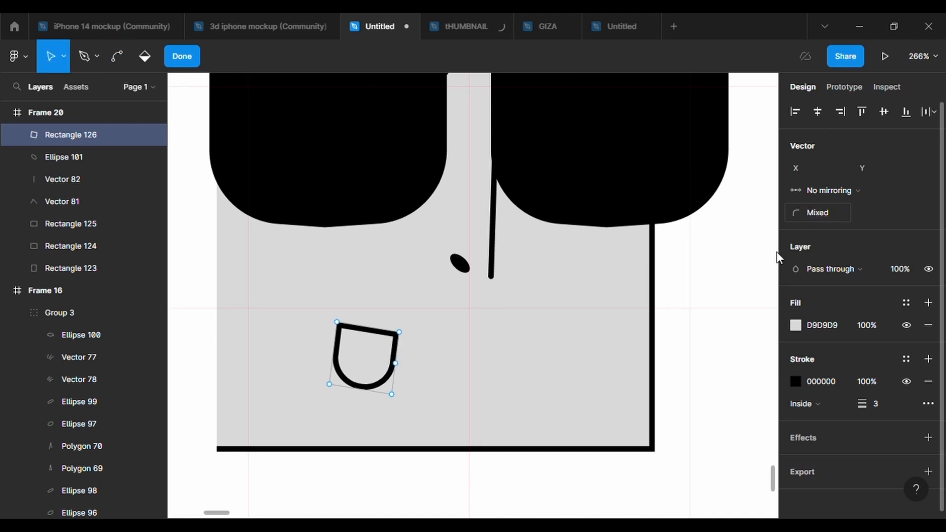
left_click(396, 364)
left_click(831, 217)
type("500")
key("Return")
key("ctrl+z")
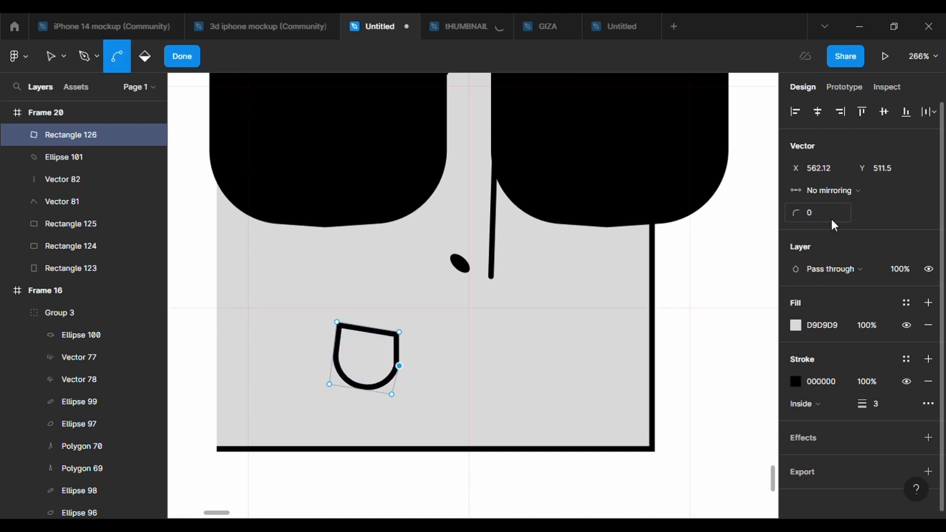
- Try to extend a pen line outward from the mouth shape's upper-right corner
left_click(539, 395)
left_click(85, 57)
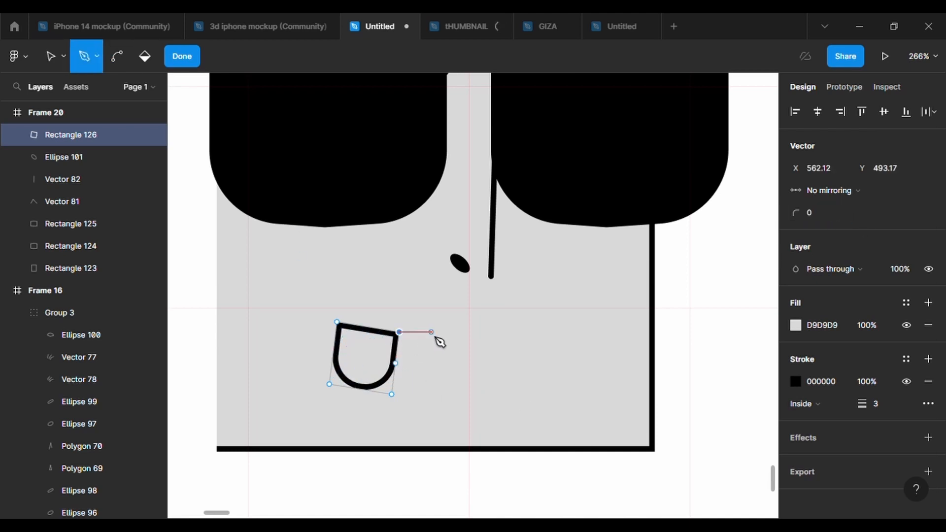
key("Escape")
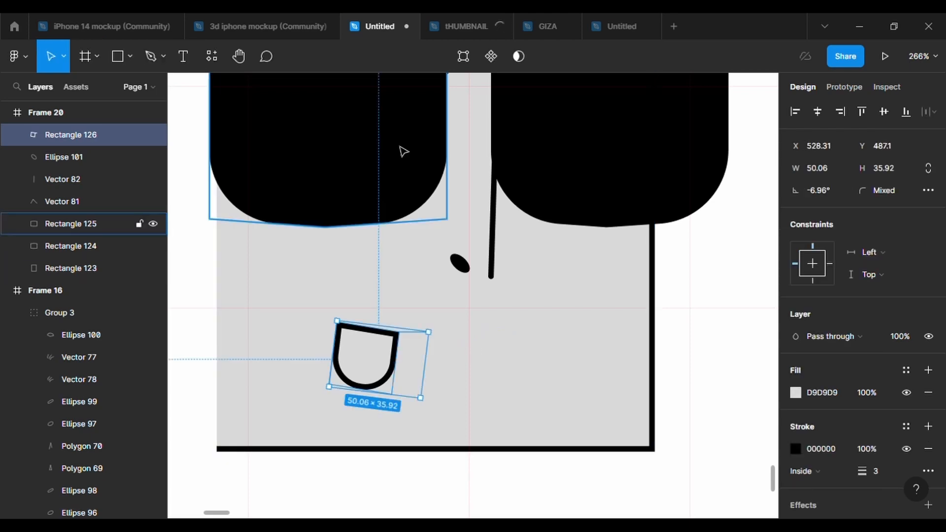
key("p")
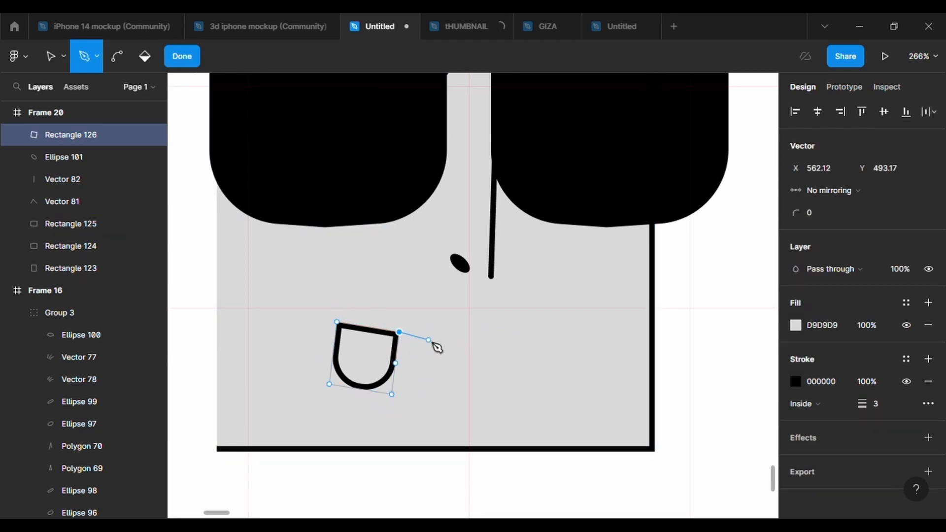
left_click(429, 333)
key("ctrl+z")
key("Escape")
key("Escape")
- Pull the midpoint of the mouth's top edge slightly down and give it a corner radius of 500
left_click(151, 57)
scroll(402, 314, "up", 2)
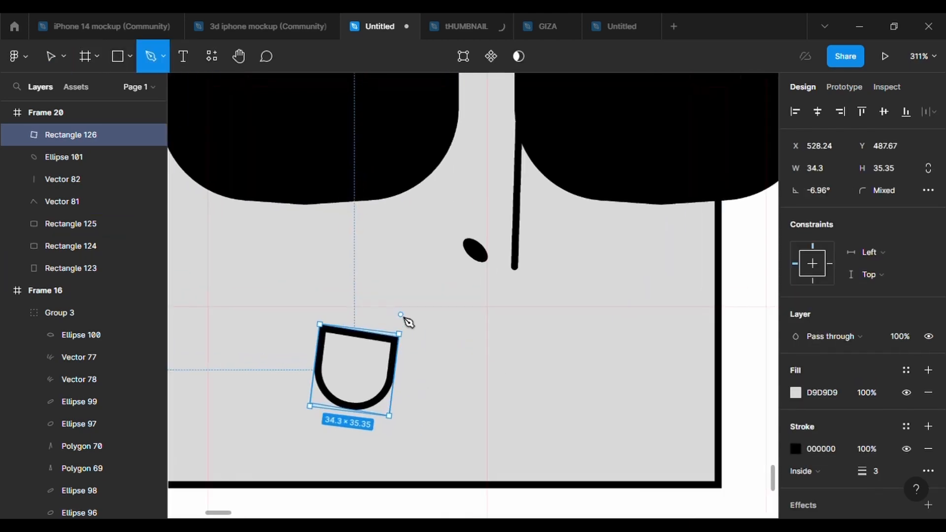
scroll(401, 315, "up", 2)
key("v")
double_click(364, 376)
left_click_drag(353, 334, 353, 341)
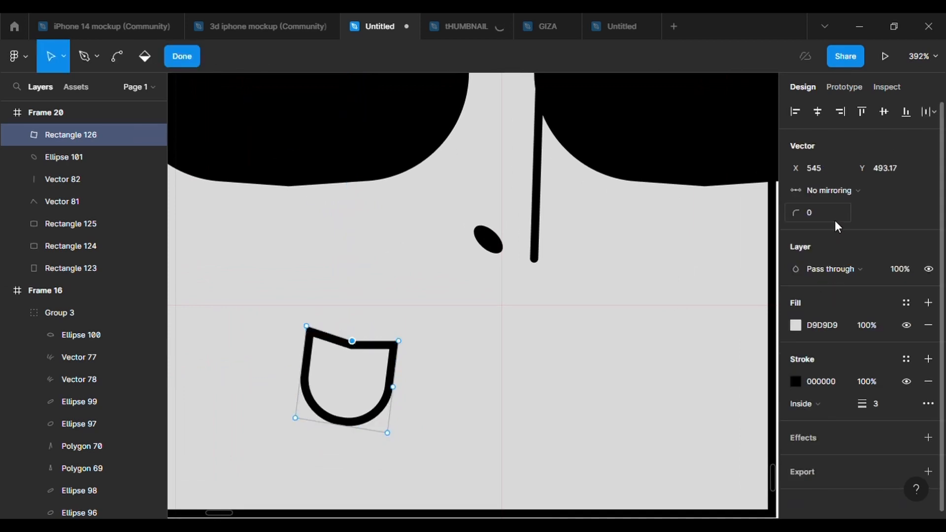
left_click(831, 219)
type("500")
key("Return")
- Draw a separate horizontal pen line about 16 long, extending right from the mouth's upper-right corner
key("p")
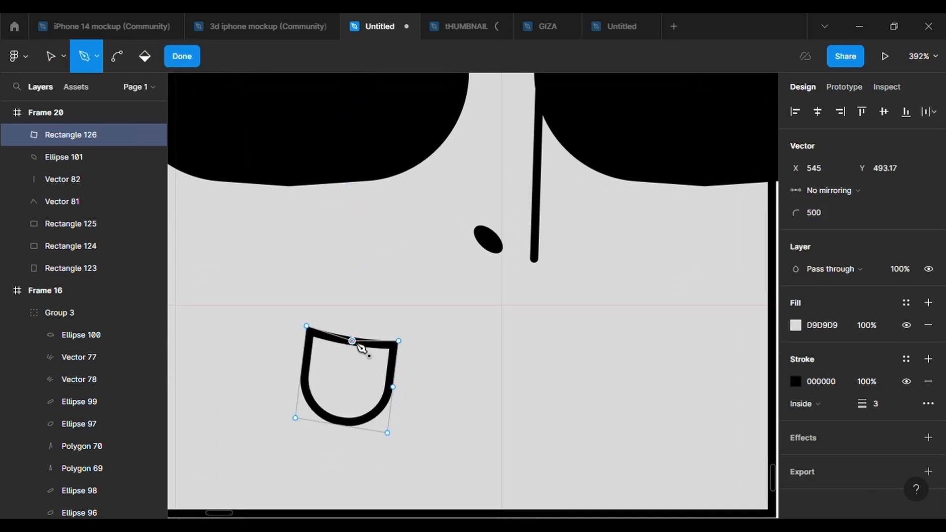
key("Escape")
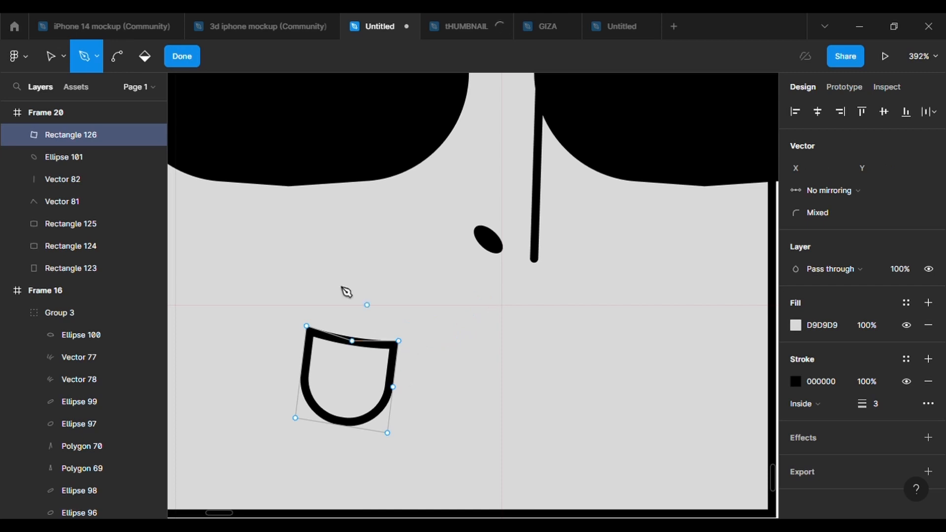
key("Escape")
key("p")
left_click(386, 345)
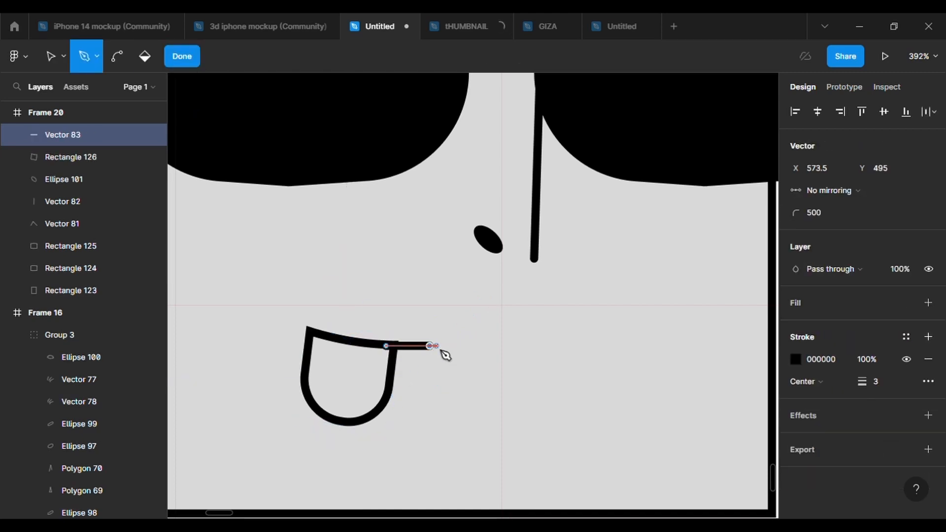
scroll(443, 349, "up", 8)
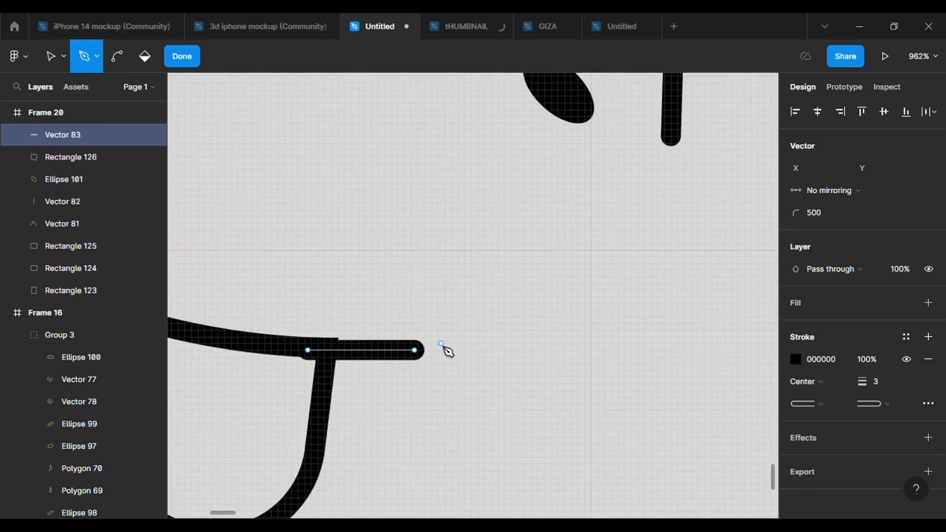
- Raise the mouth line's inner end slightly so it merges with the mouth's curved top edge
key("Escape")
left_click_drag(309, 352, 310, 347)
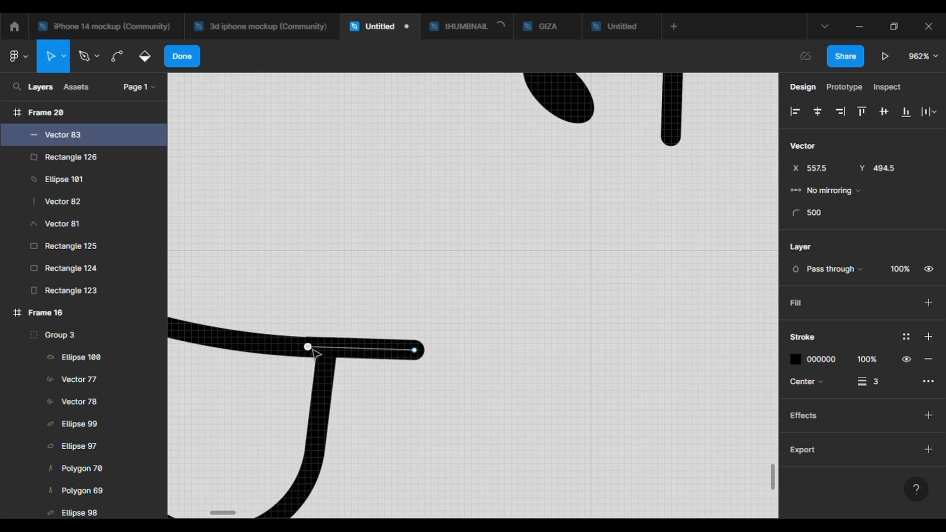
left_click(447, 374)
left_click(817, 402)
left_click(817, 400)
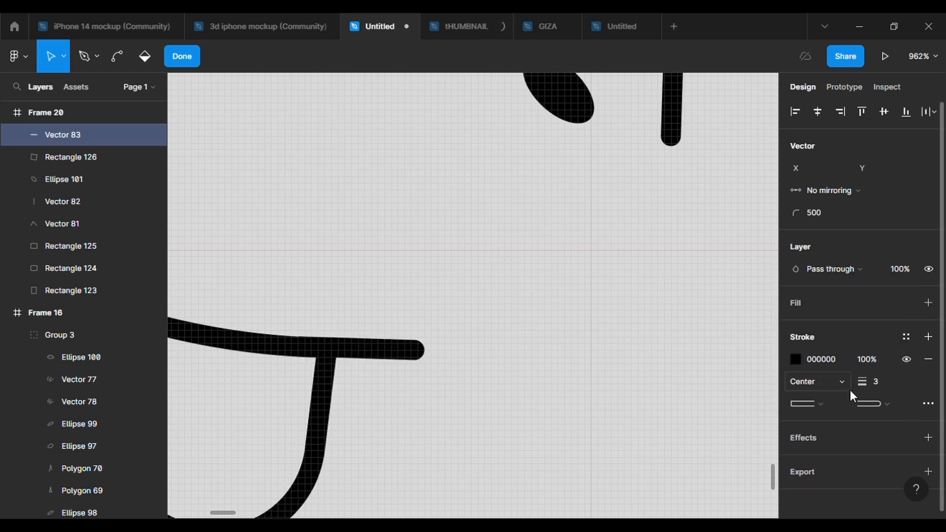
scroll(678, 389, "down", 10)
key("Escape")
- Enlarge the mouth and its line slightly, shift them up and right, and lengthen the face rectangle to a height of 335
left_click(678, 389)
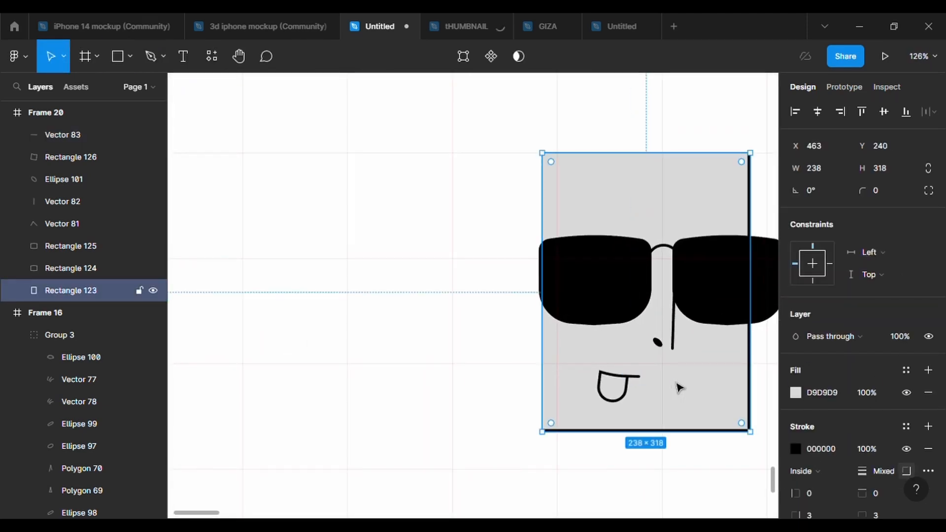
double_click(631, 379)
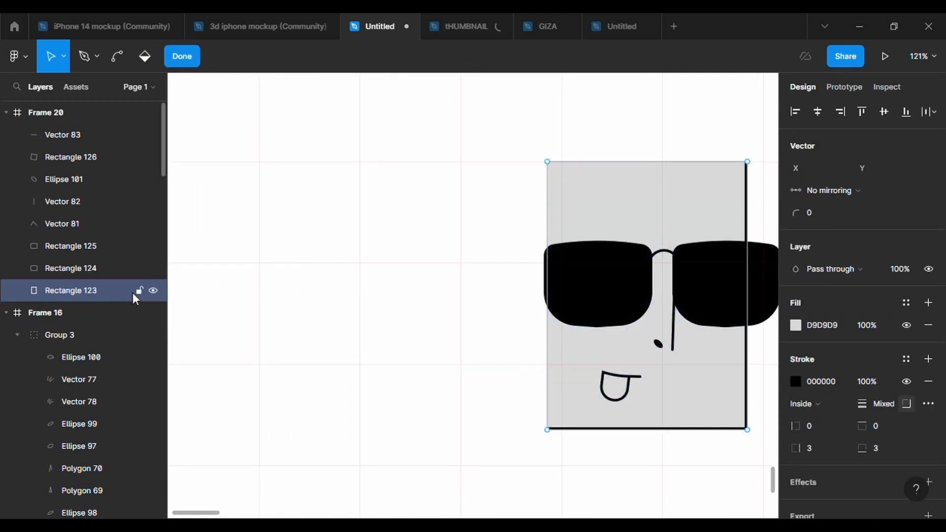
double_click(493, 367)
left_click_drag(588, 367, 642, 444)
left_click(217, 338)
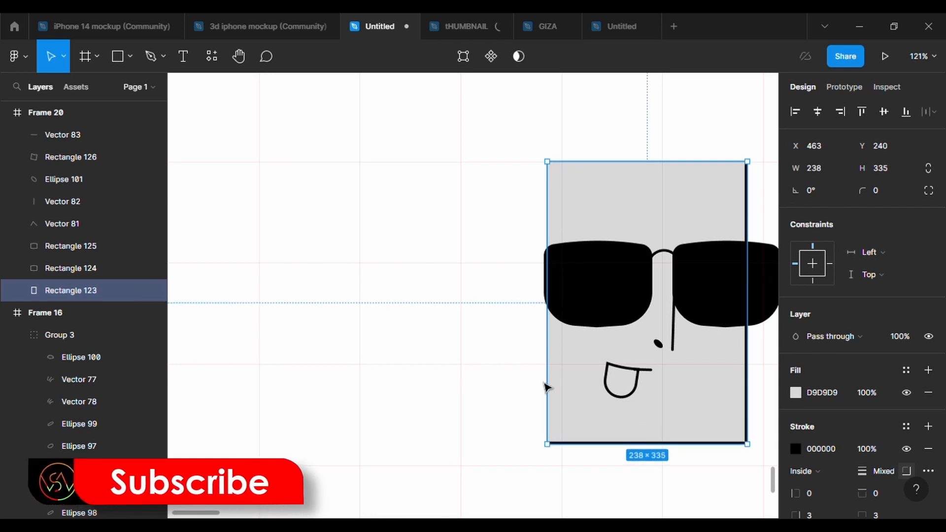
- Move the face rectangle's left edge in to X 472 and its right edge out for a width of 237
left_click_drag(545, 387, 554, 389)
scroll(695, 515, "down", 2)
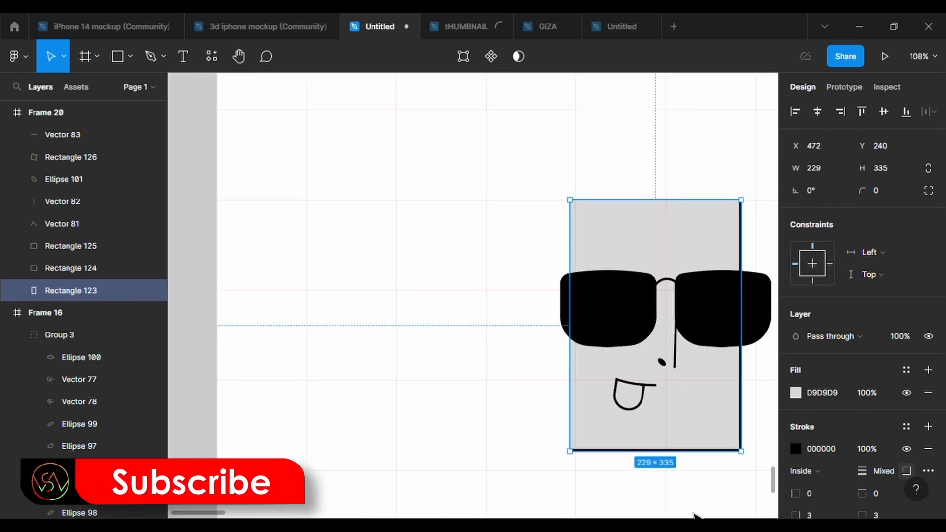
scroll(695, 515, "right", 3)
left_click_drag(678, 401, 685, 404)
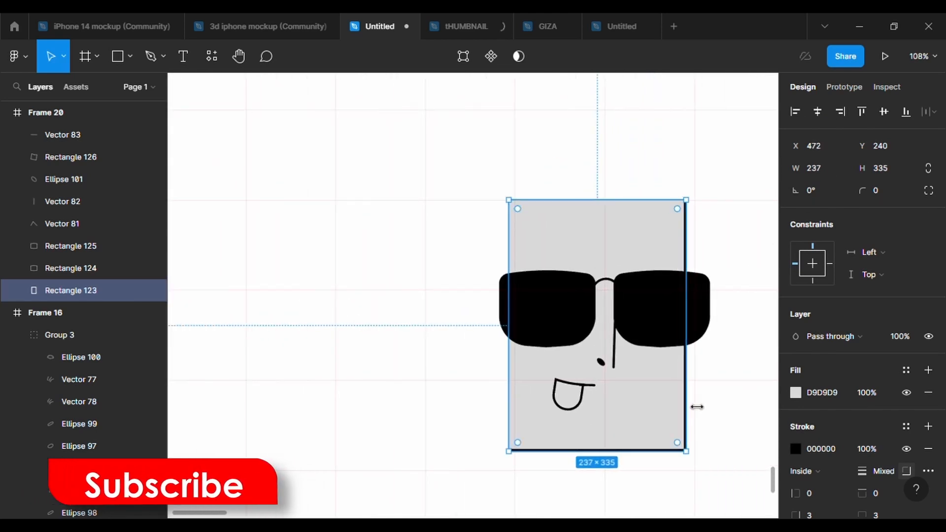
left_click(746, 437)
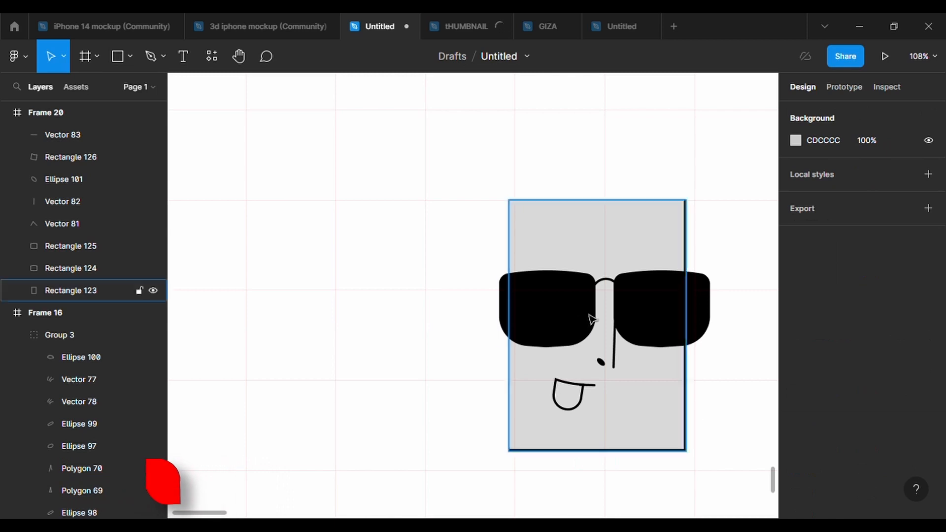
- Draw a hair rectangle about 279 × 151 on top of the face, with a black stroke of width 3
left_click(111, 63)
scroll(602, 179, "up", 3)
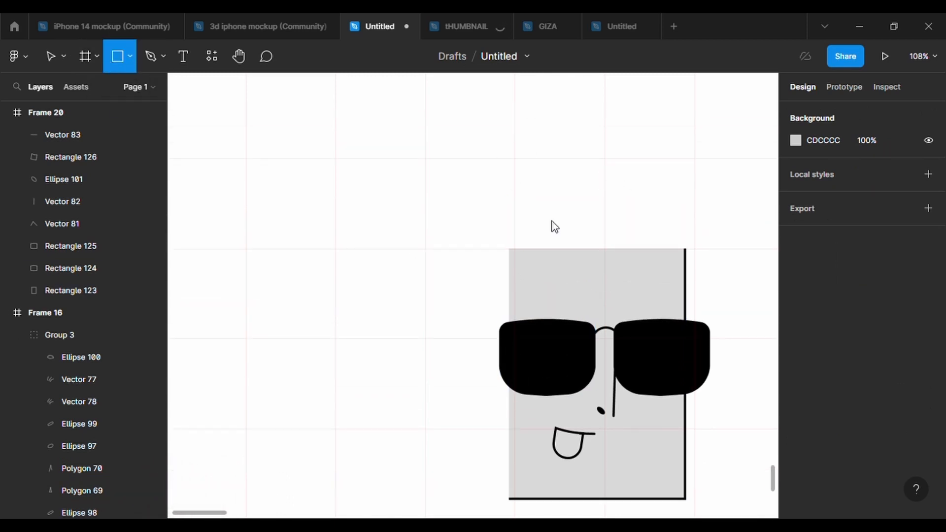
left_click_drag(478, 133, 687, 256)
scroll(631, 266, "down", 5)
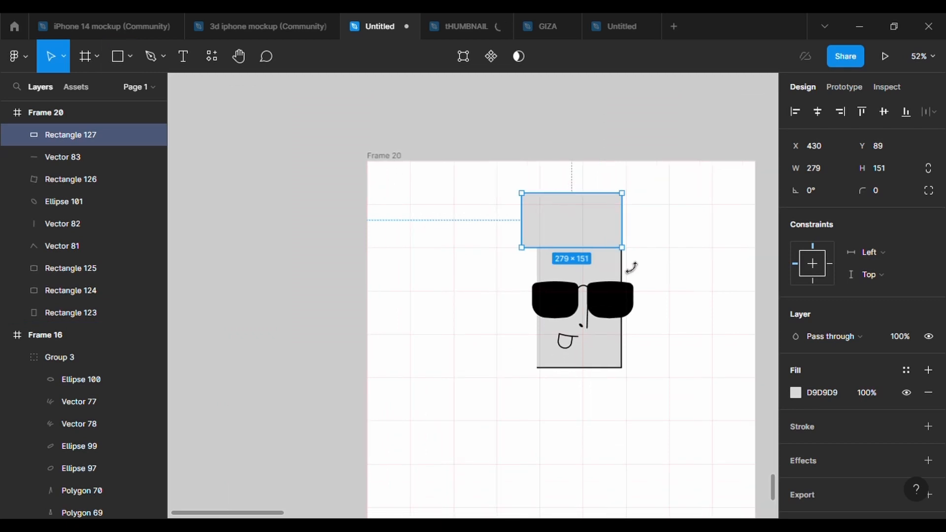
left_click(928, 426)
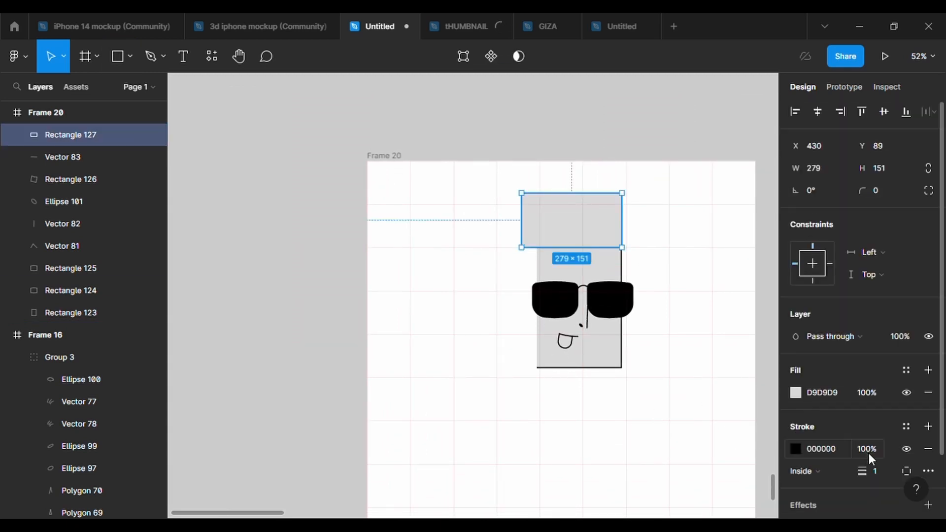
- Select the whole character and scale it down to about 227 × 355
key("ctrl+a")
left_click_drag(634, 368, 598, 315)
scroll(587, 371, "up", 5)
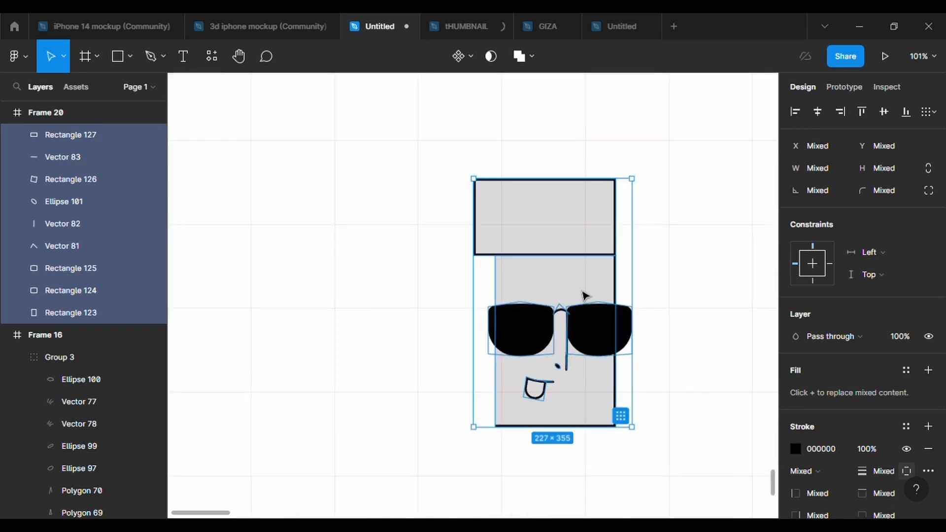
- Raise the midpoint of the hair rectangle's top edge into a tall peak, and pull its upper-left corner outward
double_click(545, 208)
left_click_drag(544, 179, 604, 95)
left_click_drag(474, 180, 441, 205)
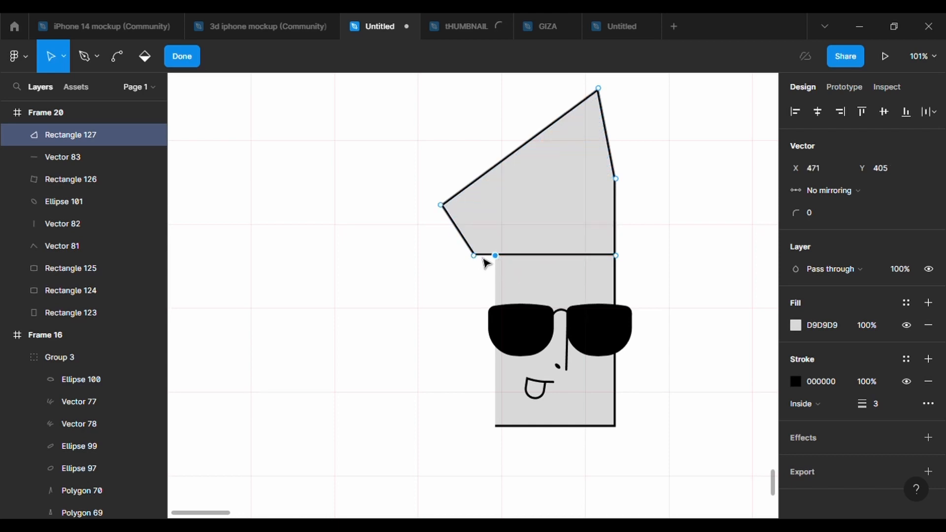
- Pull the hair's lower-left corner down beside the face and add edge points to form a pointed sideburn
left_click_drag(482, 269, 463, 301)
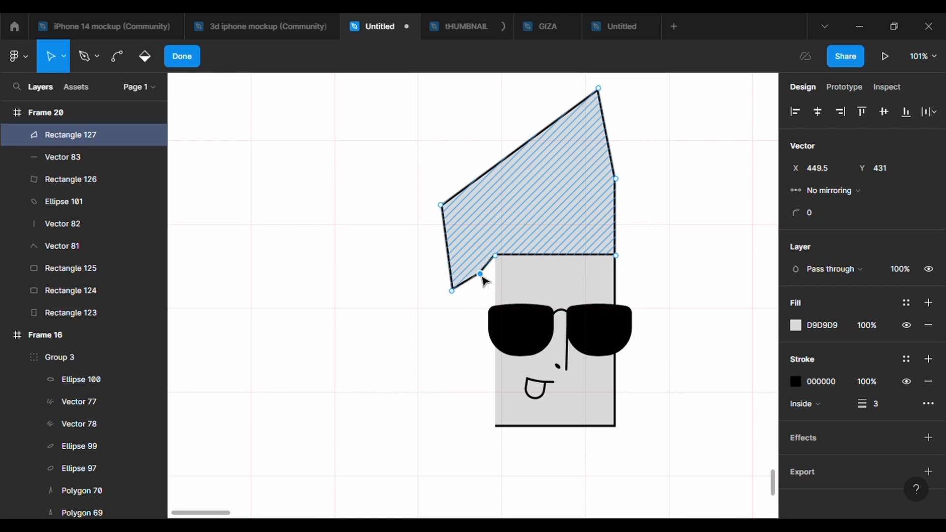
left_click(452, 292)
left_click_drag(455, 294, 485, 370)
key("ctrl+z")
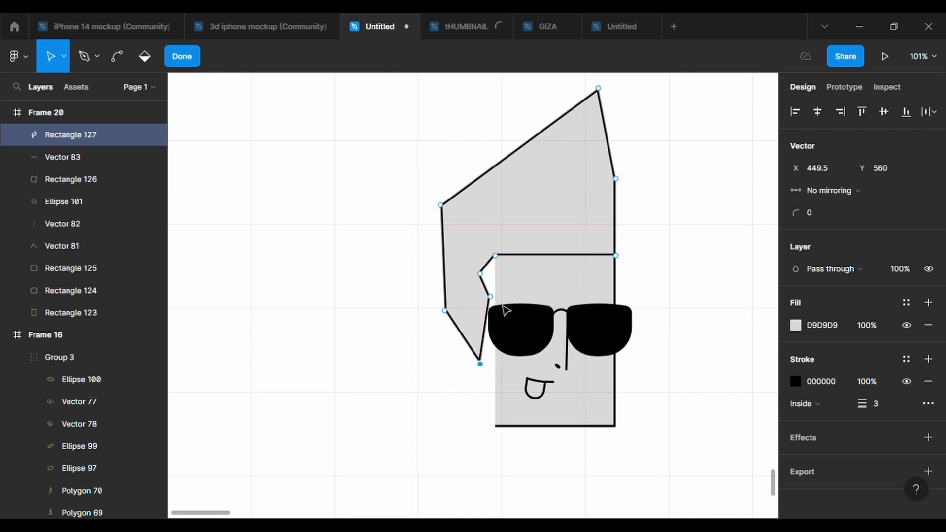
- Shift the notch points in front of the sideburn outward and extend its tip into a narrow strip beside the face
left_click_drag(480, 274, 468, 274)
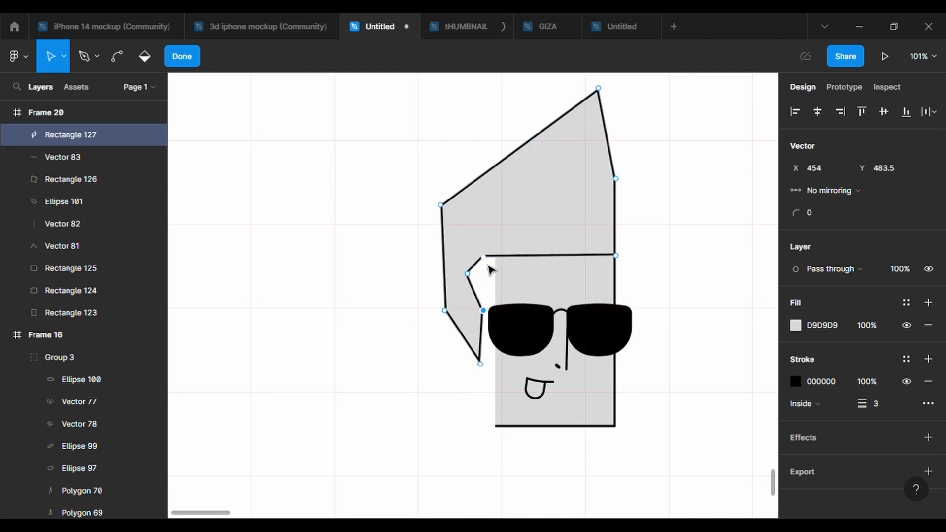
left_click_drag(483, 312, 480, 310)
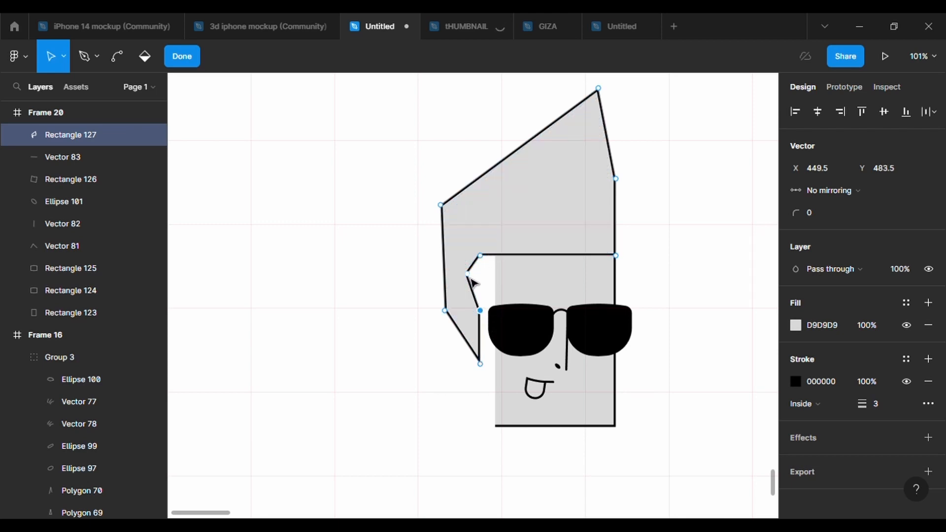
left_click_drag(482, 369, 479, 386)
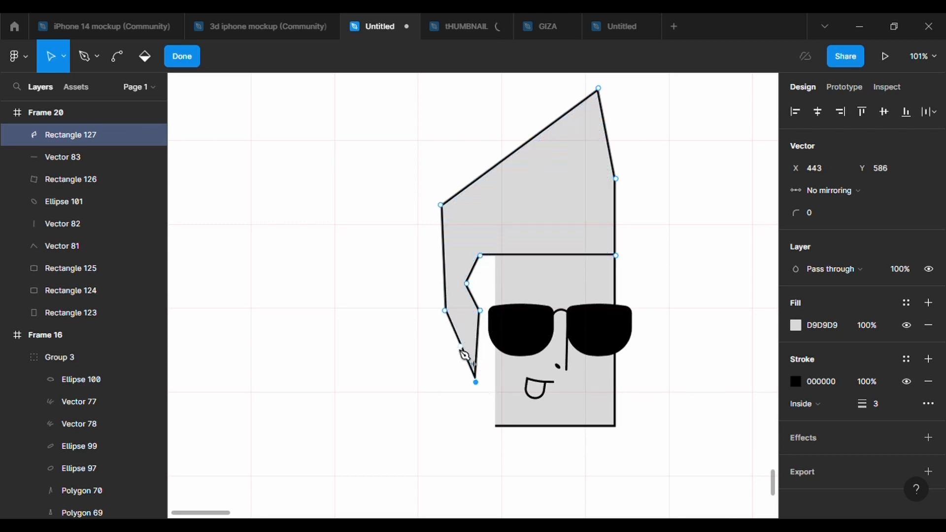
left_click_drag(472, 324, 471, 387)
left_click(713, 405)
scroll(605, 295, "up", 2)
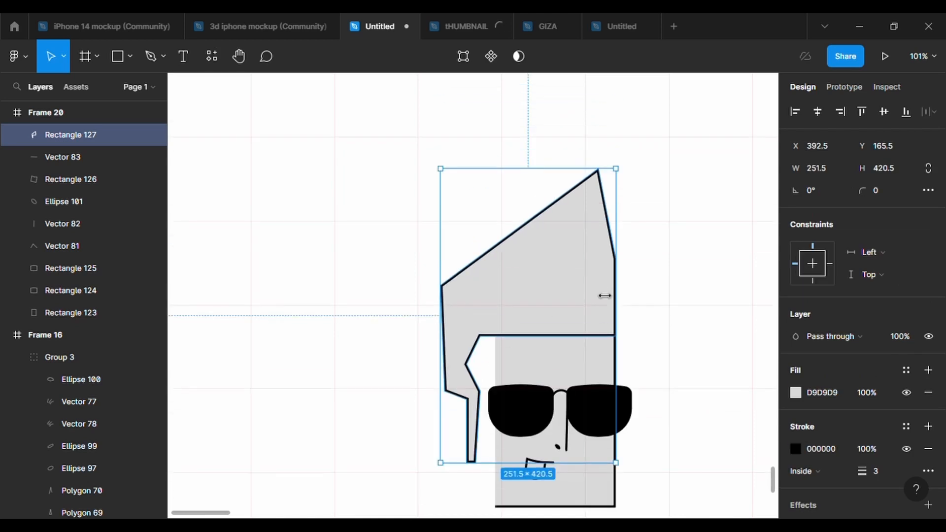
- Round the peak point of the hair shape with a corner radius of 50
key("Return")
left_click(598, 169)
left_click(819, 217)
type("500")
key("Return")
left_click(819, 217)
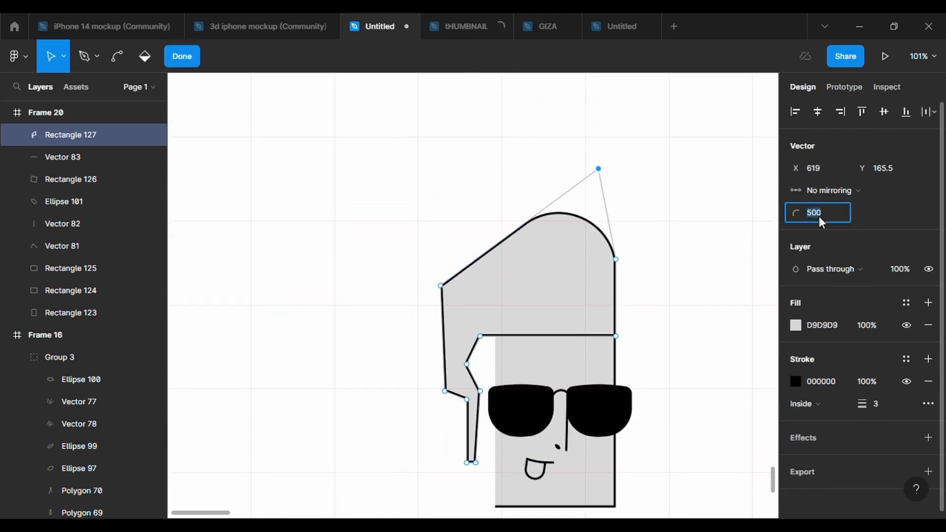
type("100")
key("Return")
left_click(819, 217)
type("50")
key("Return")
- Round the point on the hair's right side, below the peak, with a corner radius of 500
left_click(616, 259)
left_click(820, 213)
type("500")
key("Return")
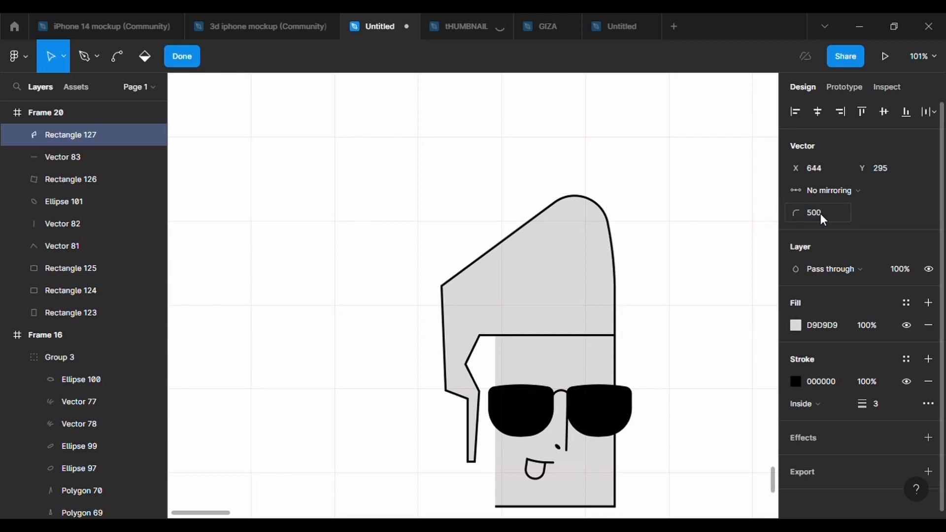
- Shift the peak and right-side points of the hair up and outward, and bulge its left slope with a point of corner radius 500
left_click_drag(656, 296, 627, 154)
left_click_drag(534, 220, 540, 188)
left_click(832, 212)
type("500")
key("Return")
scroll(661, 366, "down", 1)
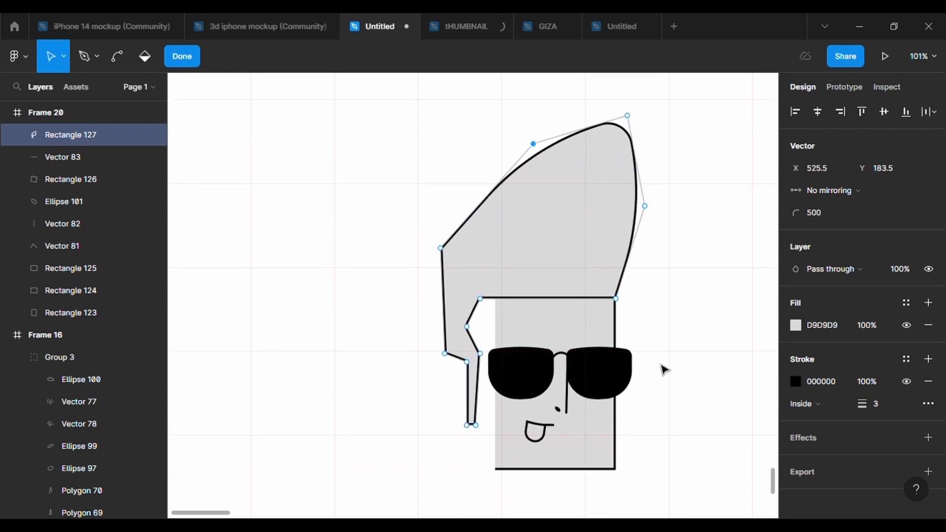
- Round the notch point in front of the sideburn with a corner radius of 60 and pull it outward to deepen the curve
left_click(468, 330)
left_click(466, 327)
left_click(836, 215)
type("500")
key("Return")
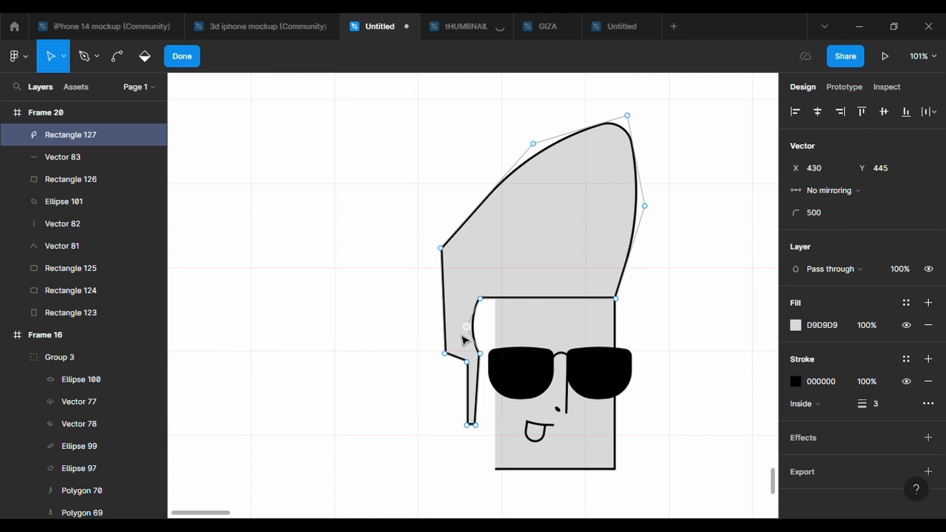
left_click(823, 220)
type("100")
type("60")
key("Return")
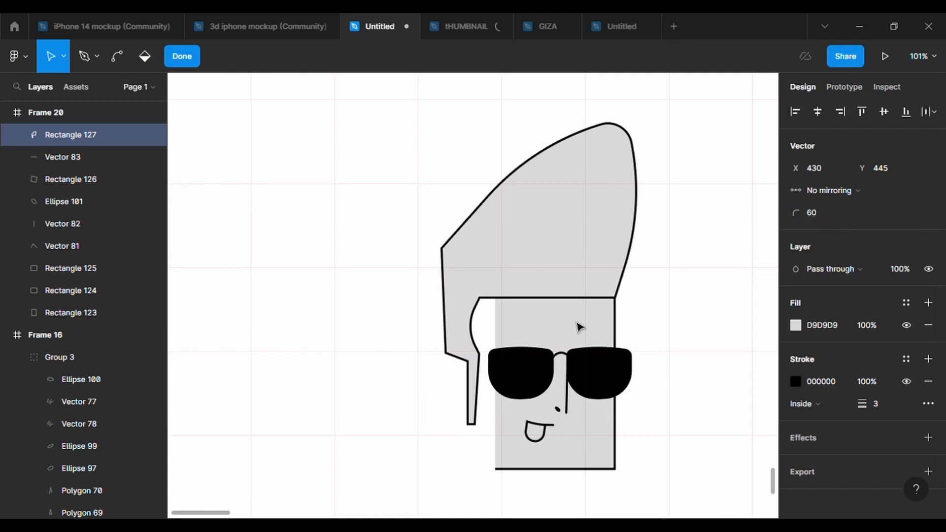
left_click_drag(464, 333, 443, 335)
left_click(473, 469)
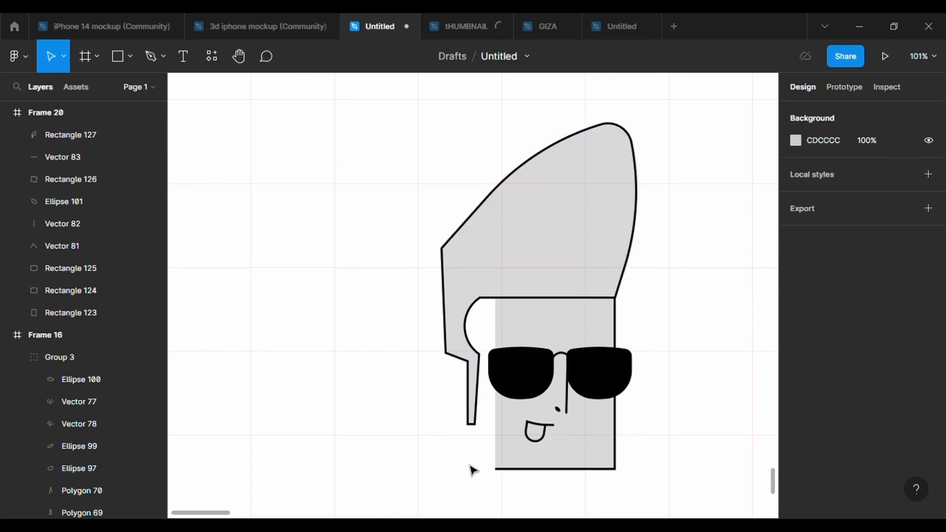
- Draw a 161 × 295 rectangle over the left part of the face, with a black stroke of width 3
scroll(474, 468, "down", 1)
key("r")
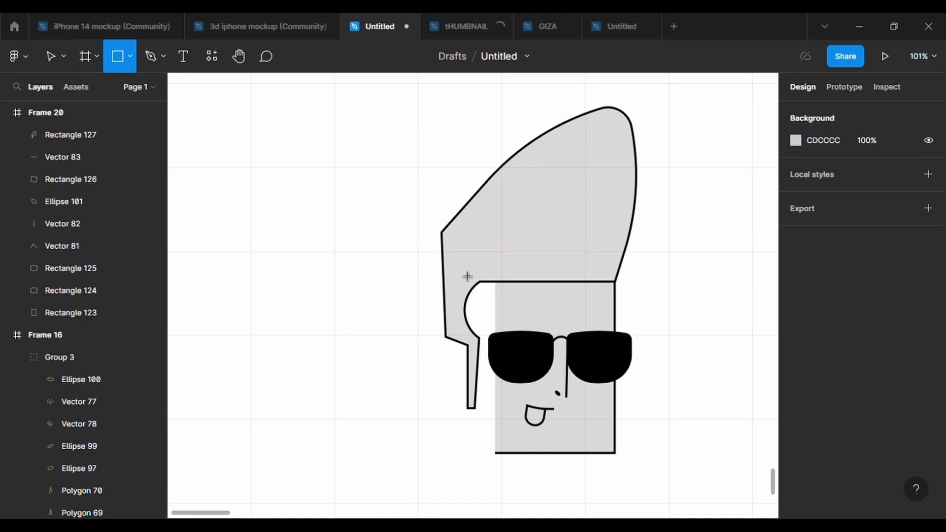
left_click_drag(455, 265, 568, 471)
left_click(835, 428)
left_click(876, 471)
type("3")
key("Return")
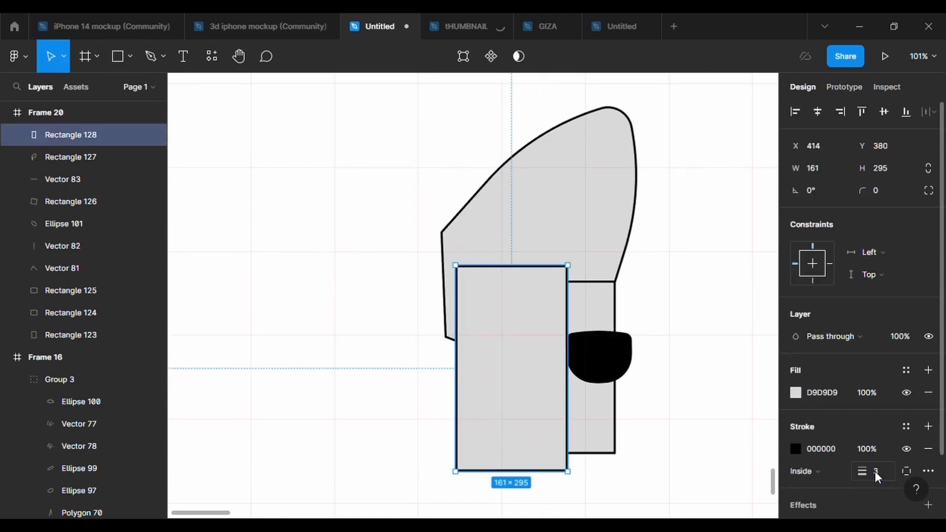
- Send the new rectangle to the back and extend its left edge out to X 402, for a width of 173
right_click(518, 399)
left_click(604, 254)
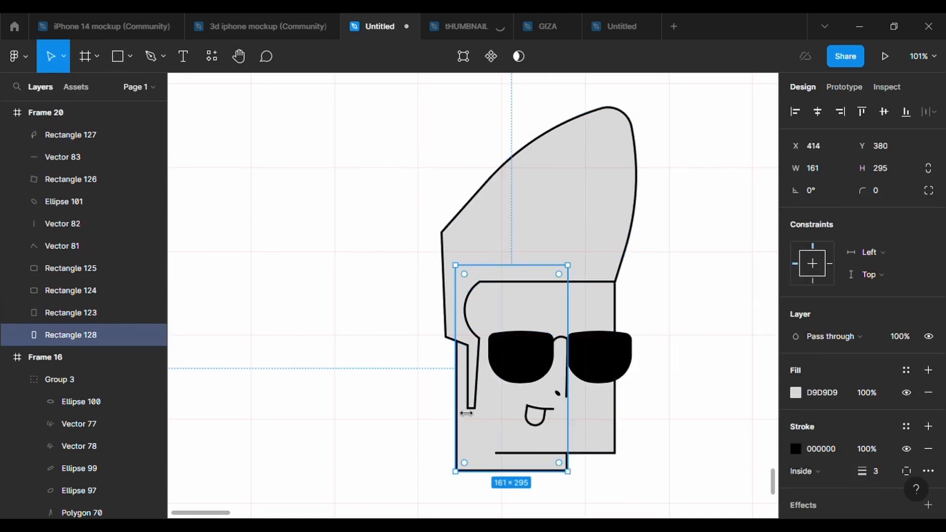
left_click_drag(467, 413, 458, 413)
scroll(556, 487, "down", 3)
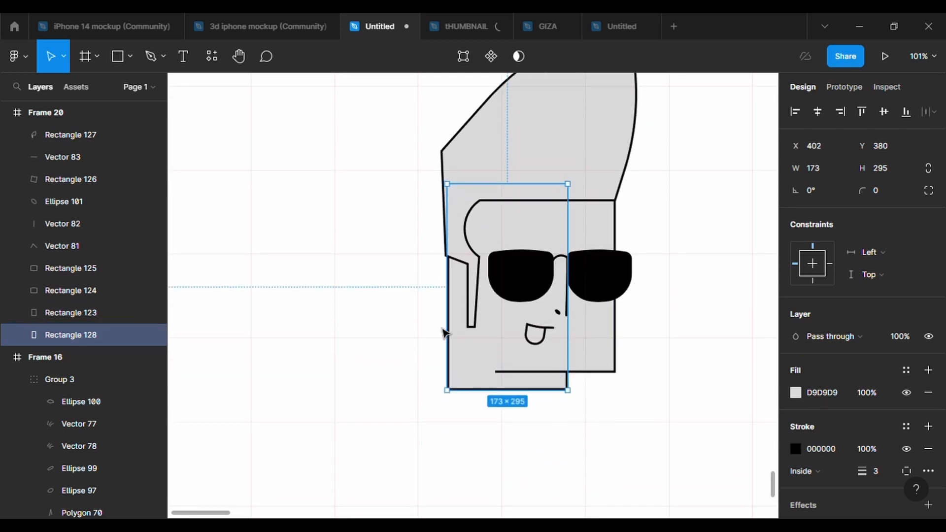
- Add points on the left edge of the back rectangle and pull them outward into an angular ear below the hair
scroll(444, 333, "up", 3)
double_click(475, 296)
scroll(459, 395, "up", 3)
scroll(460, 396, "down", 5)
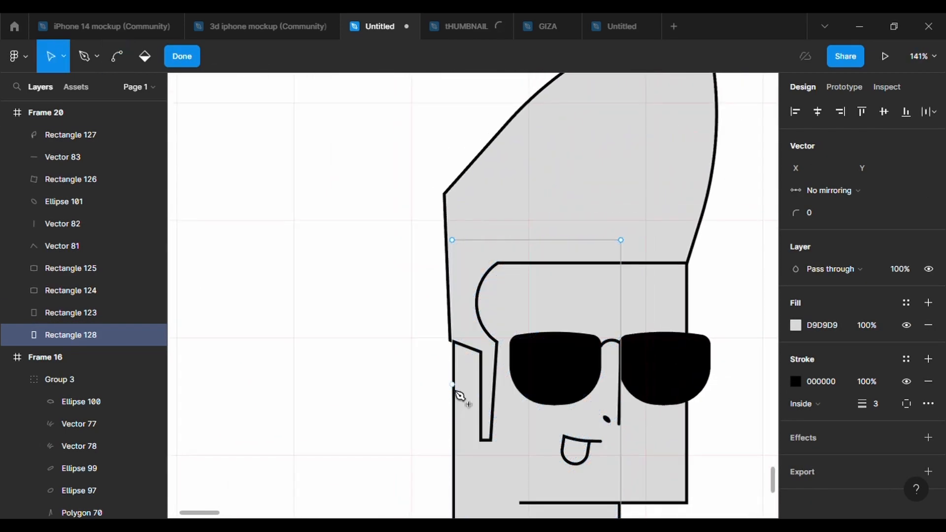
mouse_move(453, 385)
left_mouse_down()
mouse_move(444, 323)
mouse_move(358, 245)
left_mouse_up()
scroll(451, 349, "up", 5)
scroll(442, 332, "down", 2)
scroll(446, 340, "down", 5)
scroll(452, 424, "up", 2)
left_click_drag(402, 353, 365, 406)
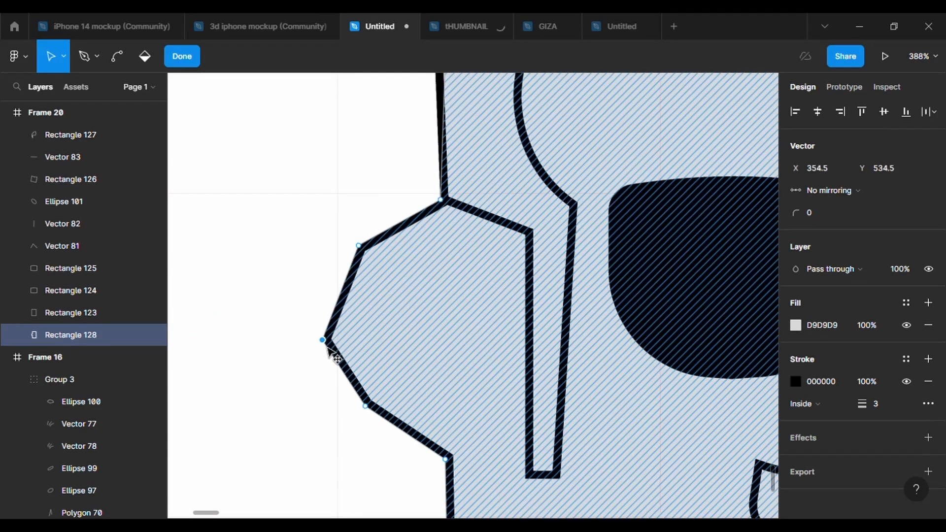
- Round the three outer points of the ear with a corner radius of 500
left_click_drag(296, 151, 422, 480)
left_click(818, 214)
type("500")
key("Return")
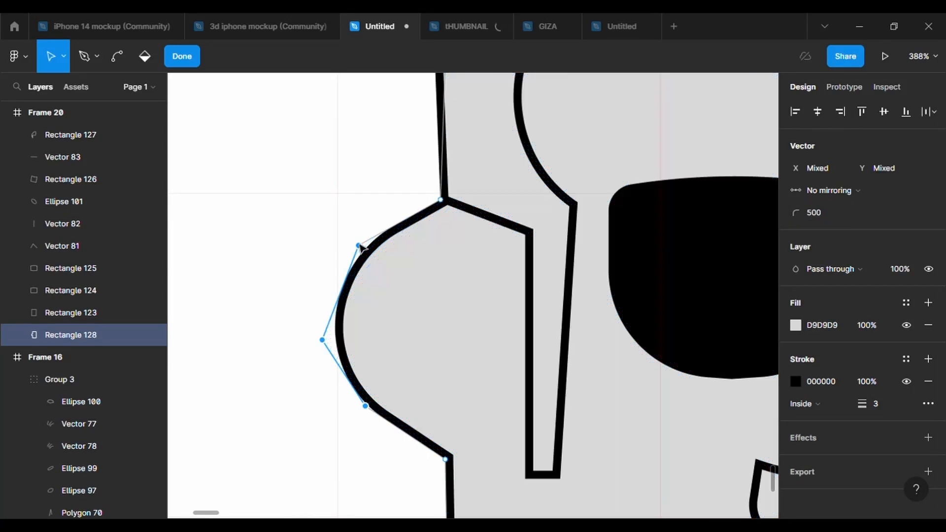
- Raise the ear's outer points, pull its lower curve down with added points, and round the lower points with radius 500
left_click_drag(358, 246, 361, 207)
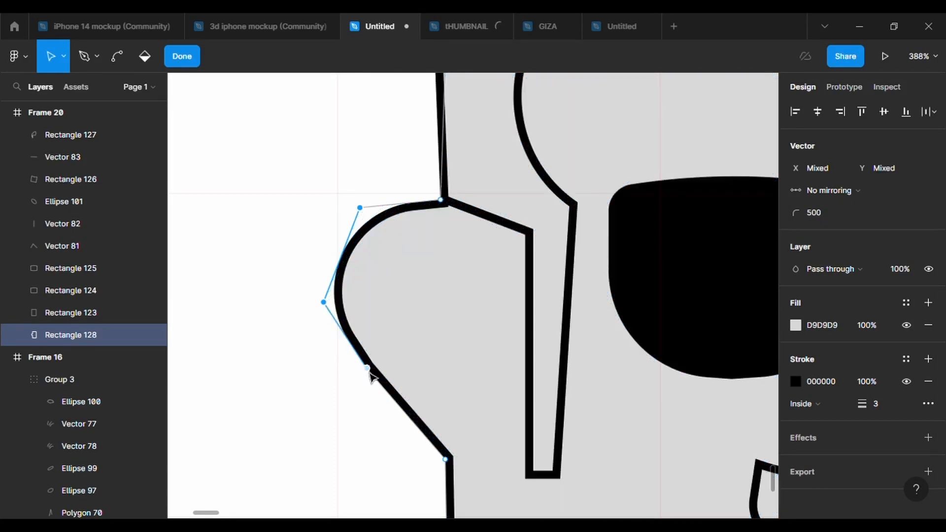
key("ctrl+z")
left_click_drag(366, 368, 349, 401)
left_click(349, 372)
left_click_drag(401, 437, 402, 458)
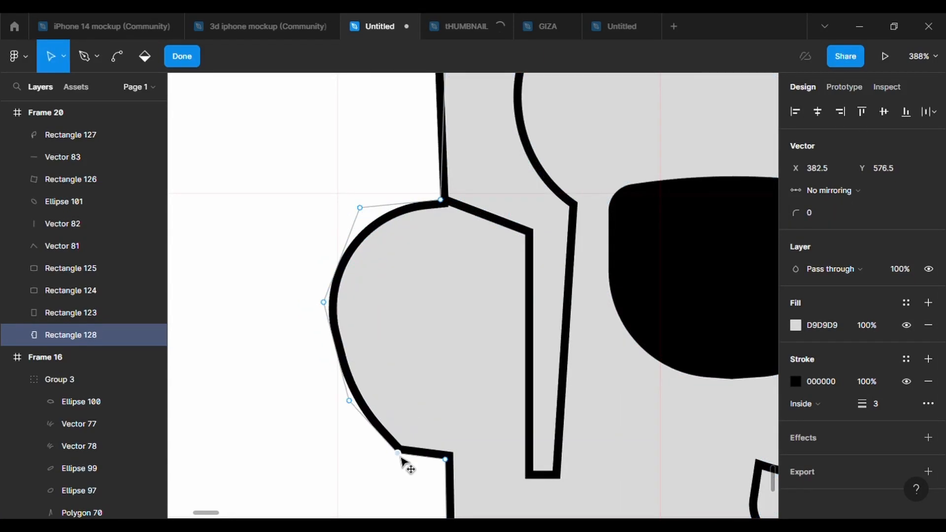
left_click_drag(320, 387, 446, 494)
left_click(828, 220)
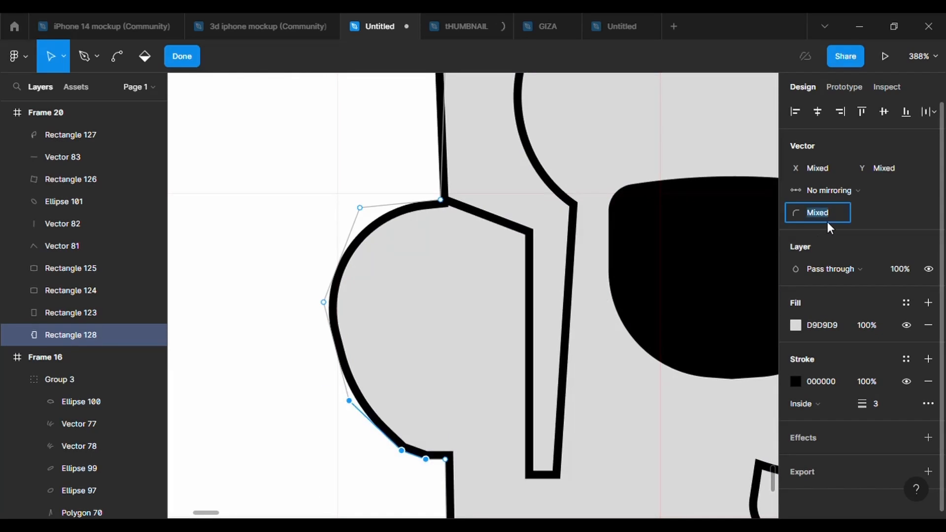
key("Return")
- Smooth the ear's outer side with an extra point of corner radius 500 and align its top joint with the hair outline
left_click_drag(350, 401, 342, 402)
left_click_drag(333, 353, 326, 354)
left_click(813, 215)
type("500")
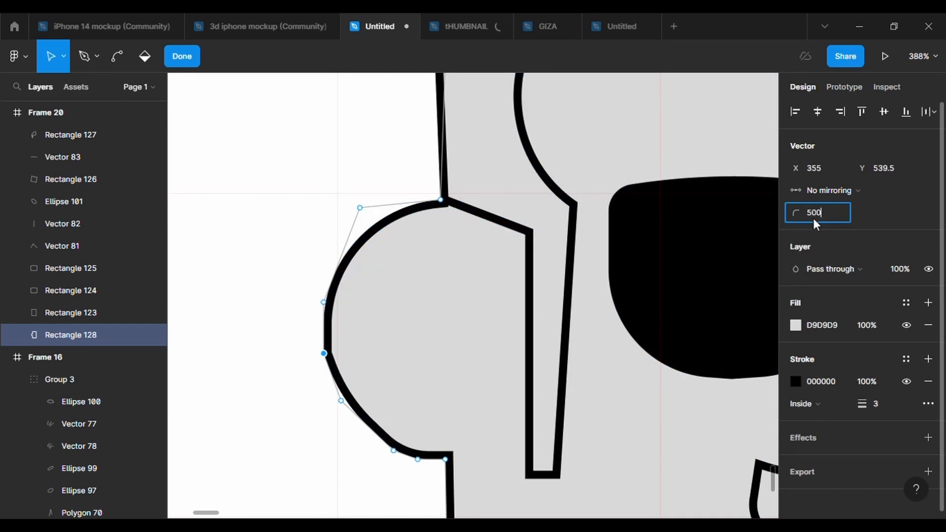
key("Return")
left_click_drag(441, 200, 445, 197)
key("Escape")
key("Escape")
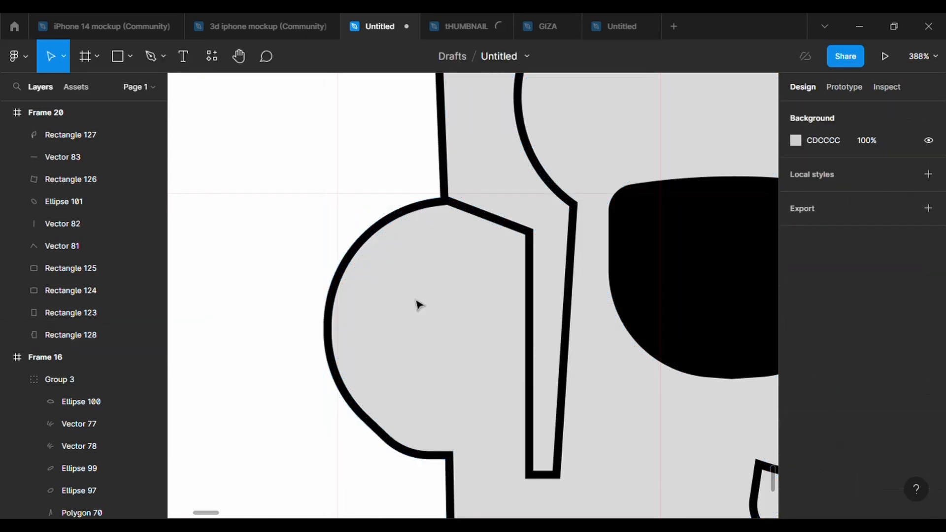
- Remove surplus points from the ear's lower curve and nudge the ear's outer points in toward the head
scroll(659, 397, "down", 5)
scroll(641, 411, "right", 5)
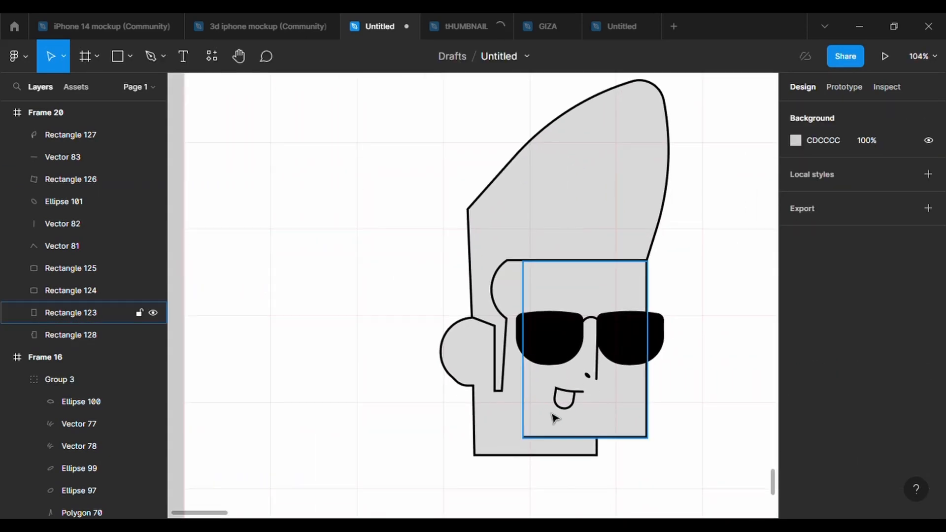
scroll(542, 409, "down", 2)
scroll(468, 368, "up", 2)
double_click(458, 358)
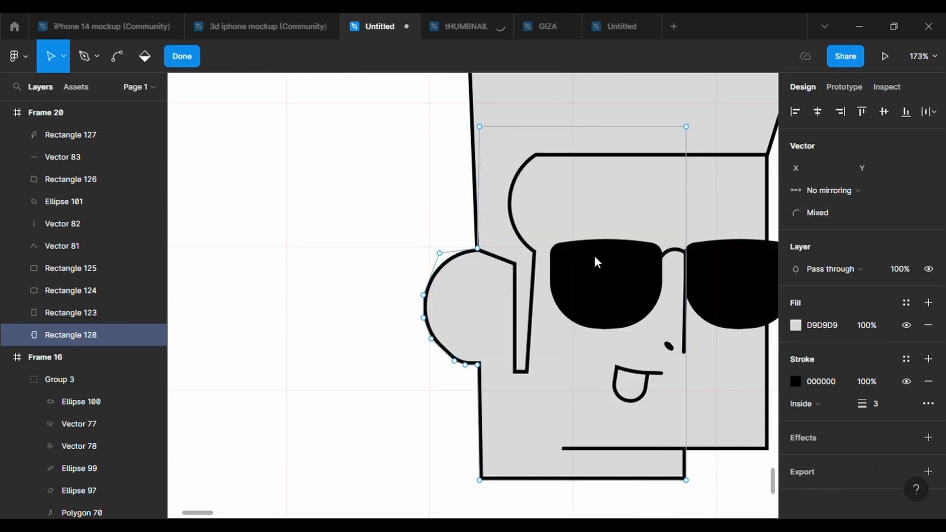
left_click(477, 365)
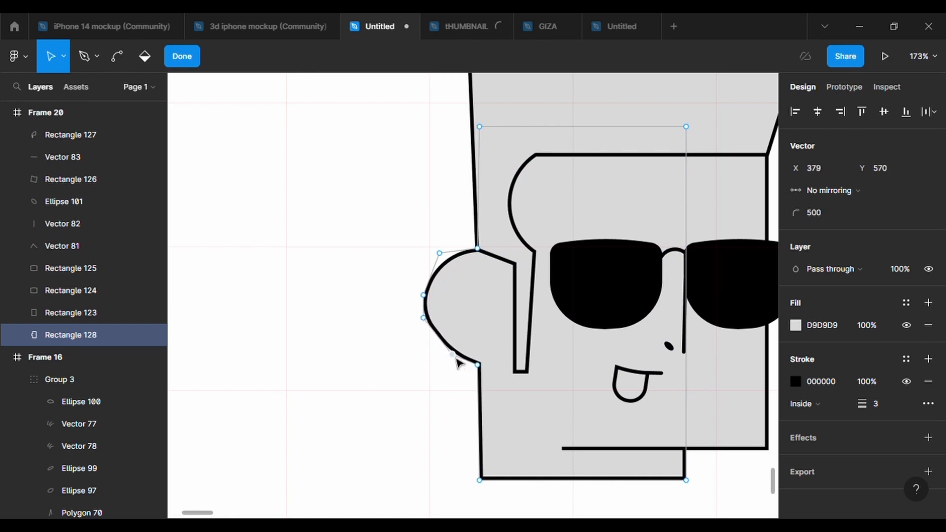
left_click_drag(412, 232, 475, 391)
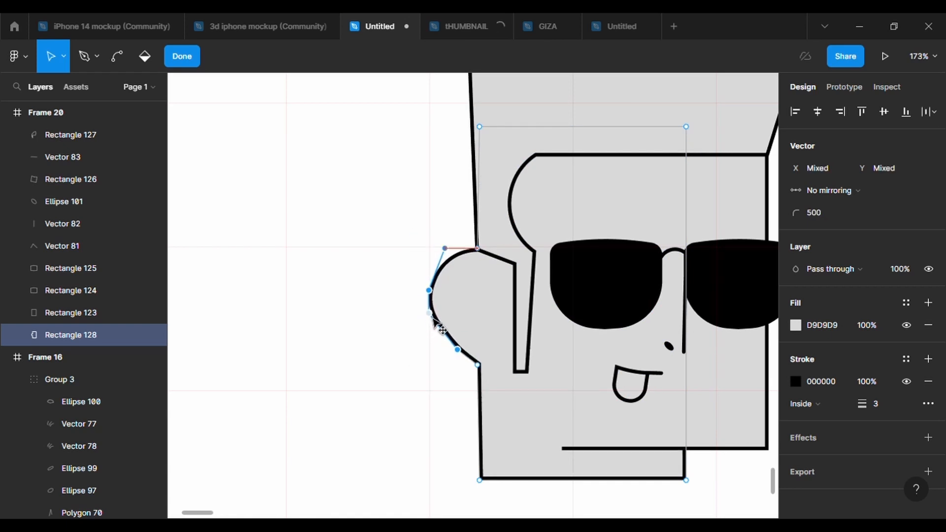
key("Escape")
scroll(682, 420, "down", 5)
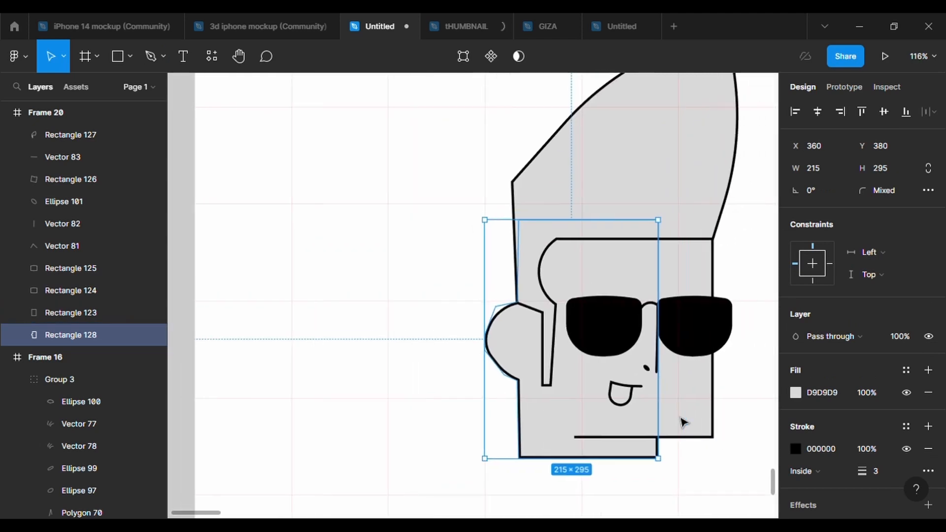
- Lower the bottom edge of the back shape to form a longer neck below the chin
left_click(673, 361)
left_click_drag(668, 368, 662, 395)
left_click(514, 381)
key("Return")
left_click_drag(662, 440, 495, 371)
left_click_drag(528, 389, 525, 457)
left_click(670, 446)
left_click(730, 414)
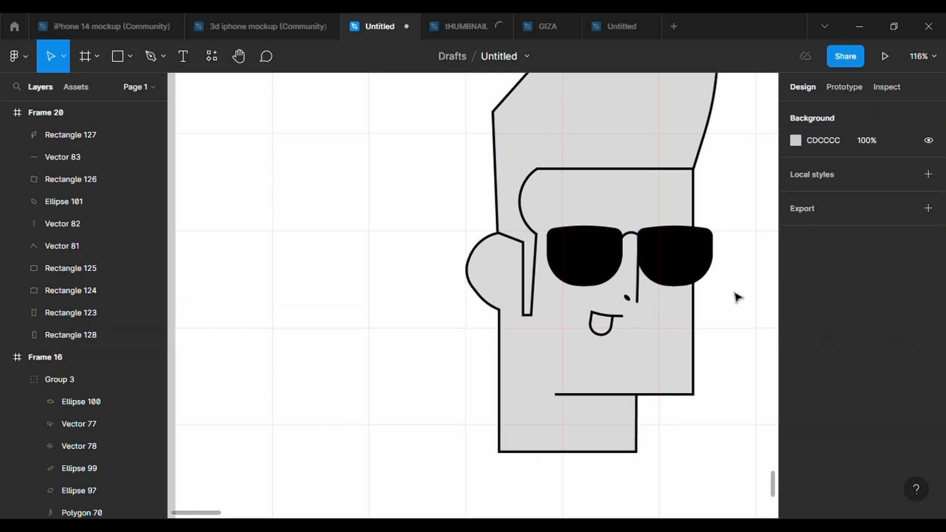
- Raise the hair shape's upper points and hairline to make the forehead taller
scroll(720, 359, "up", 3)
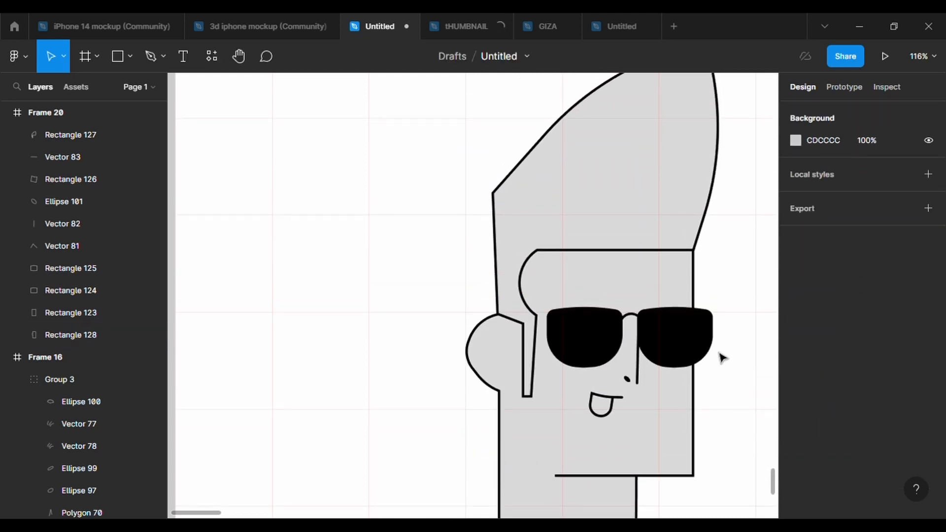
scroll(710, 389, "down", 3)
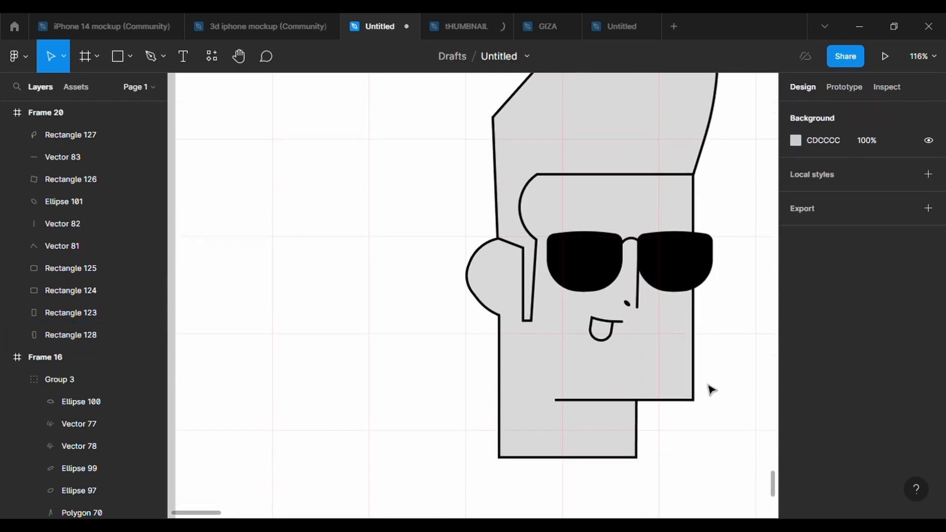
scroll(690, 355, "up", 1)
scroll(606, 375, "up", 4)
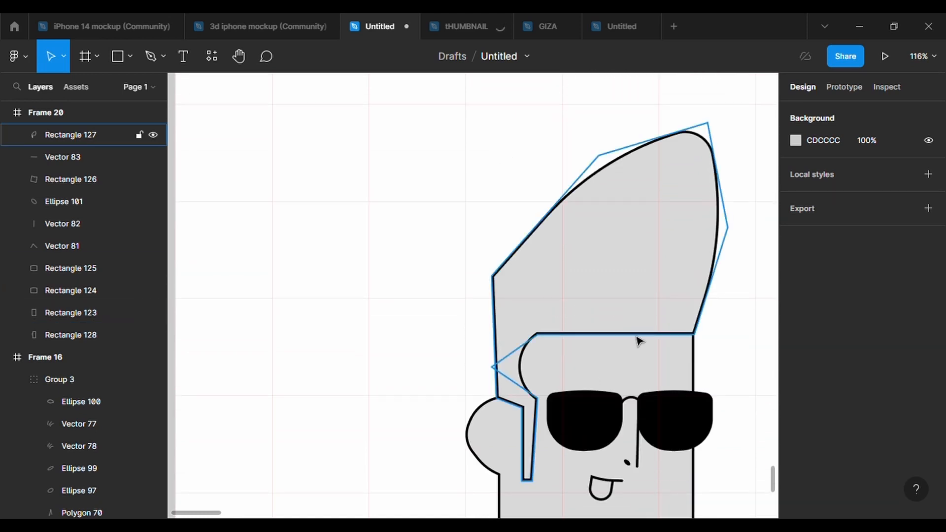
left_click(648, 296)
left_click(461, 68)
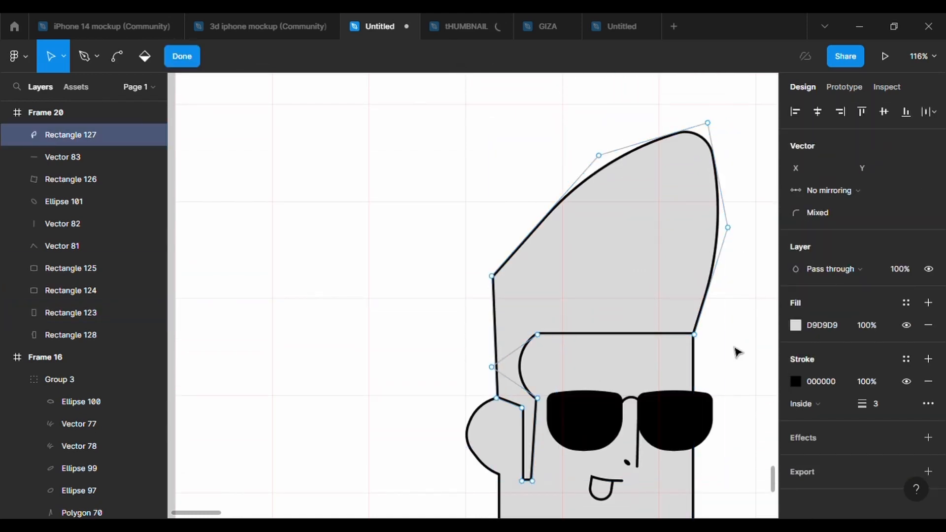
left_click_drag(441, 89, 763, 387)
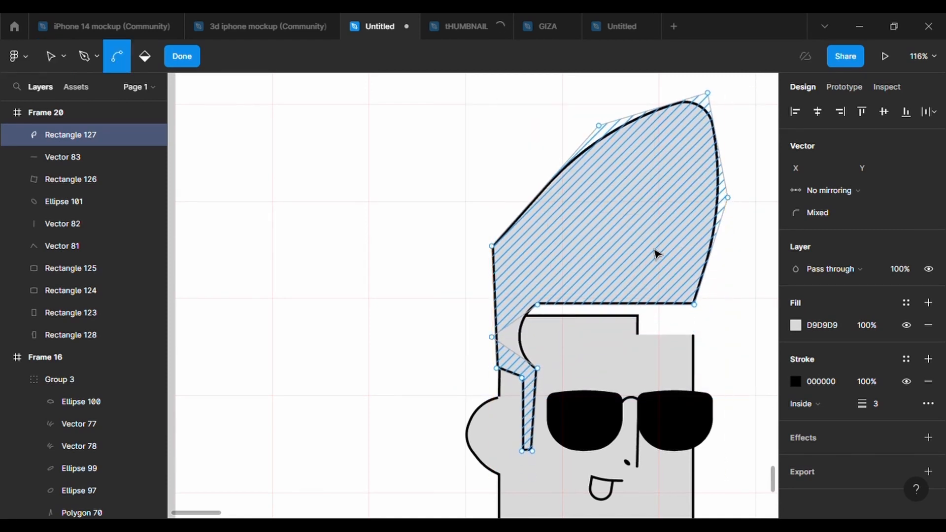
left_click_drag(624, 156, 625, 119)
double_click(762, 384)
- Try to raise the top edges of the face and back shape up to the hairline
left_click(642, 371)
left_click_drag(638, 345, 634, 308)
left_click(549, 344)
left_click_drag(550, 328, 550, 292)
key("ctrl+z")
key("Return")
left_click(396, 310)
scroll(753, 396, "down", 1)
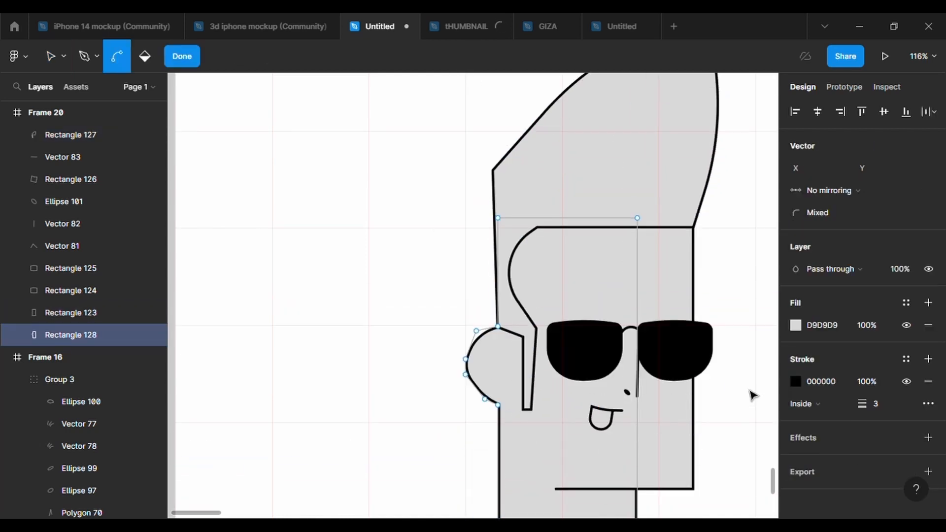
- Undo the raised top edges of the face and back shape
key("ctrl+z")
key("ctrl+z")
key("ctrl+z")
key("ctrl+z")
key("ctrl+z")
key("ctrl+z")
key("ctrl+z")
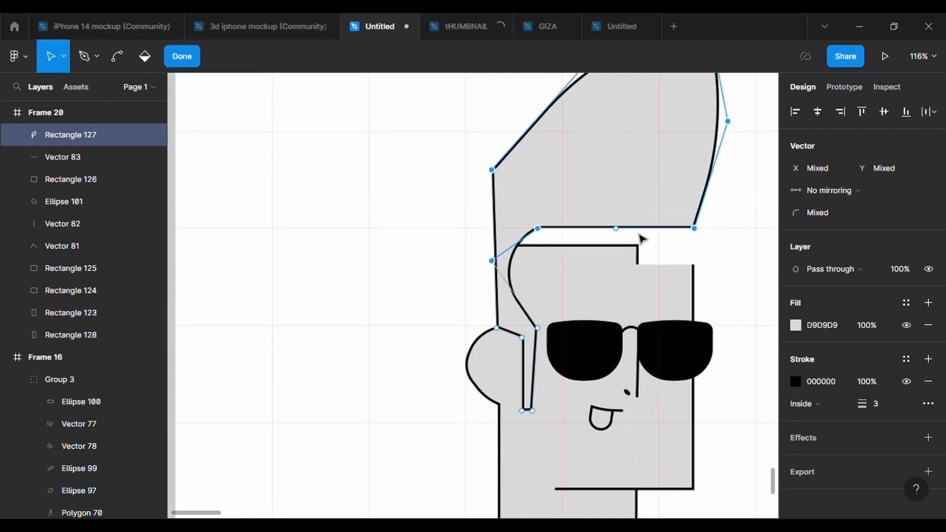
- Lower the hair's upper points slightly and raise the point where the forehead curve meets the sideburn
mouse_move(639, 234)
left_mouse_down()
mouse_move(637, 252)
mouse_move(648, 246)
left_mouse_up()
left_click(662, 297)
left_click(728, 340)
left_click(527, 234)
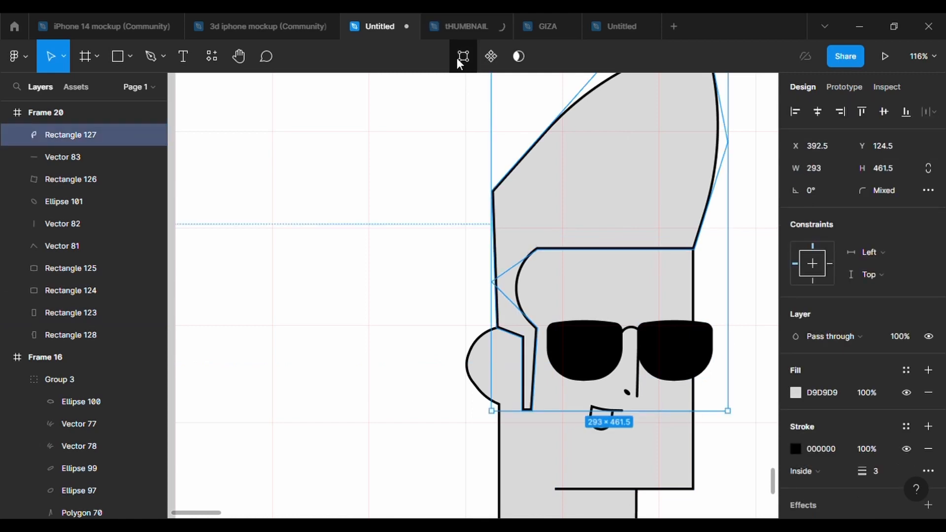
left_click(458, 59)
left_click_drag(540, 332, 541, 316)
key("Escape")
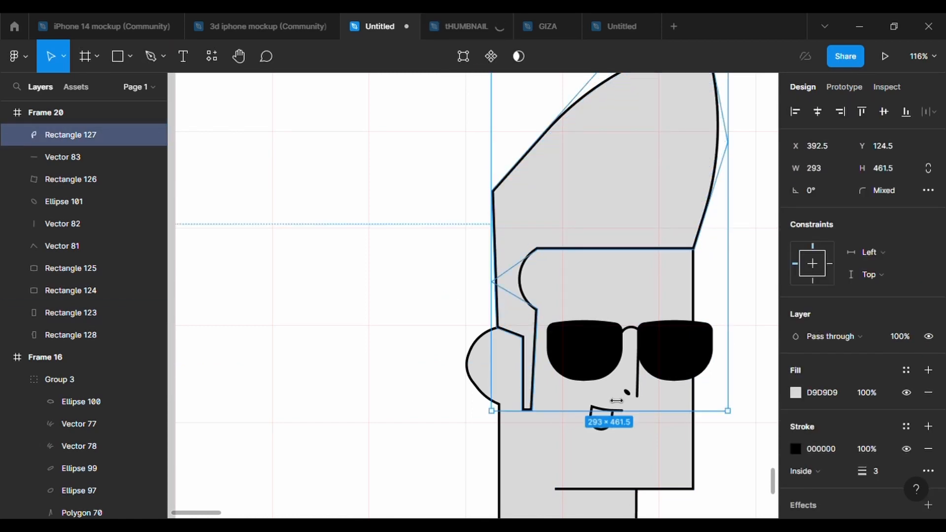
- Raise the bottom edge of the face rectangle, shortening it to a height of 286
left_click(614, 398)
scroll(641, 444, "down", 1)
left_click_drag(668, 483, 657, 472)
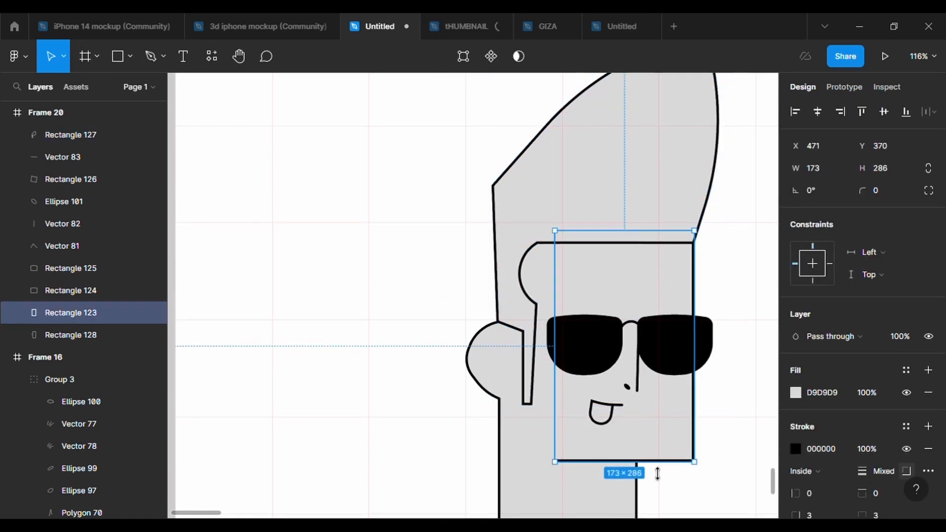
scroll(720, 494, "down", 3)
scroll(720, 494, "up", 1)
- Slant the neck by pulling its back bottom corner outward and up and its front bottom corner forward to X 617, Y 769.5
left_click(362, 179)
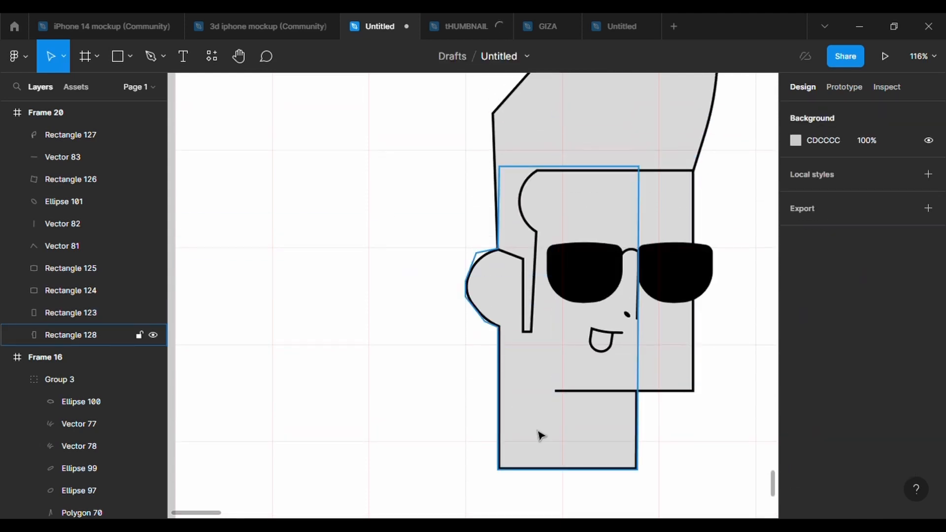
double_click(539, 433)
left_click(499, 469)
left_click_drag(499, 470, 484, 420)
left_click_drag(639, 471, 682, 492)
scroll(682, 493, "down", 3, "ctrl")
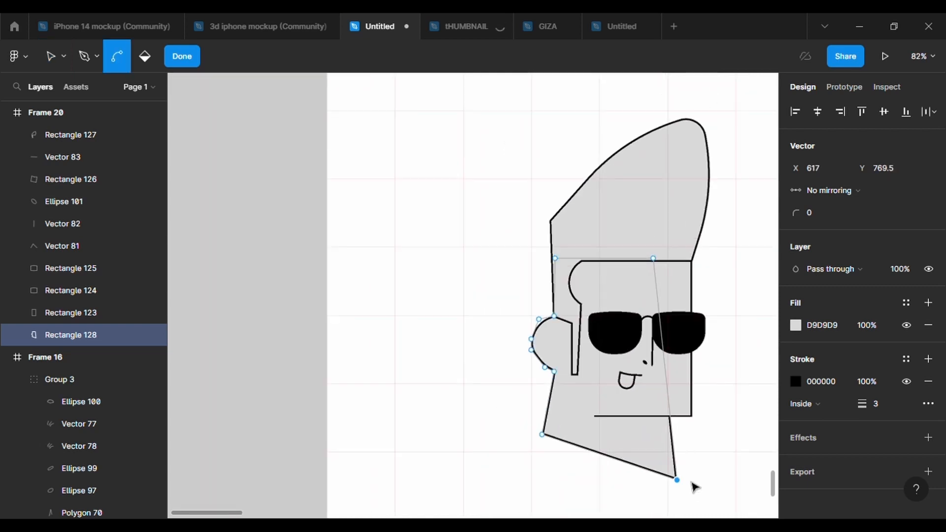
left_click(178, 57)
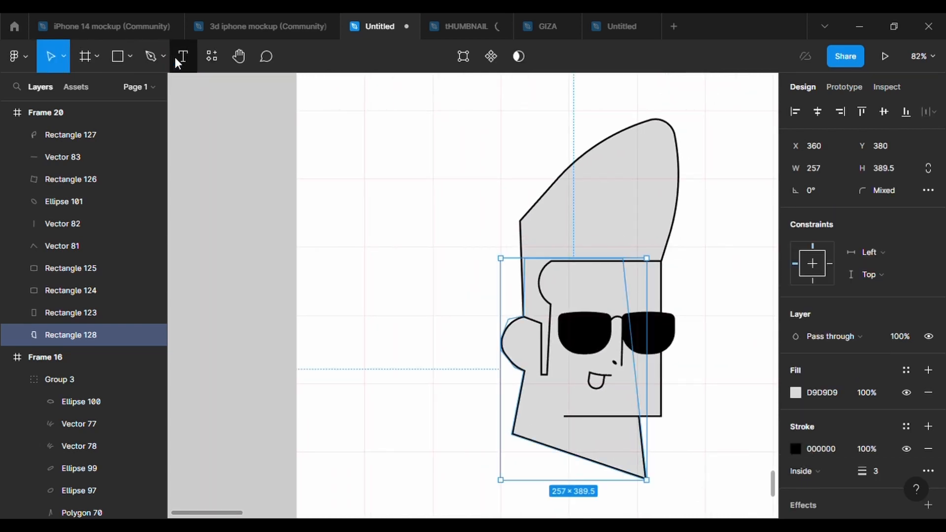
- Make the ear smaller by moving its outer points in toward the head and raising its lower joint
left_click(385, 284)
left_click(541, 379)
left_click(463, 56)
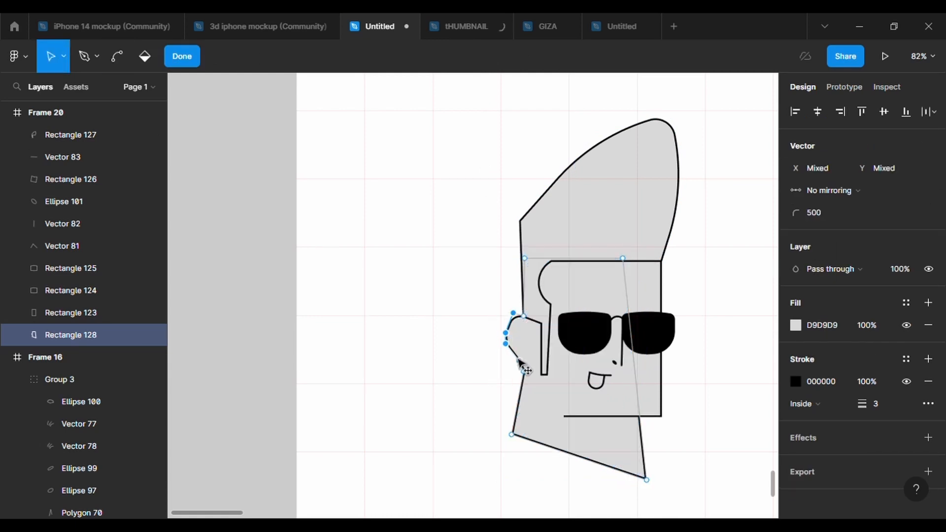
left_click(519, 362)
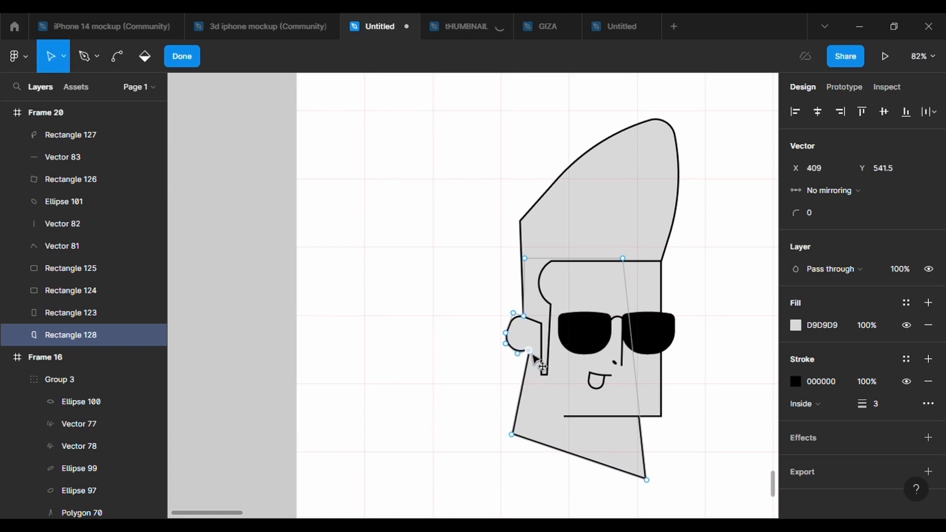
left_click(531, 354)
- Round out the ear by adjusting its outer points and placing its lower joint at X 402, Y 547.5
scroll(532, 369, "up", 3)
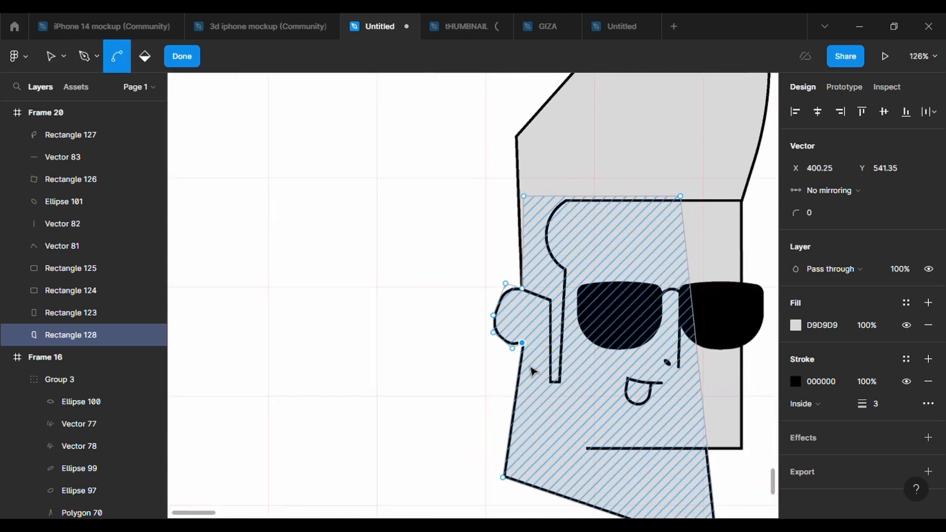
scroll(530, 366, "up", 3)
left_click_drag(485, 264, 479, 271)
left_click_drag(521, 336, 525, 344)
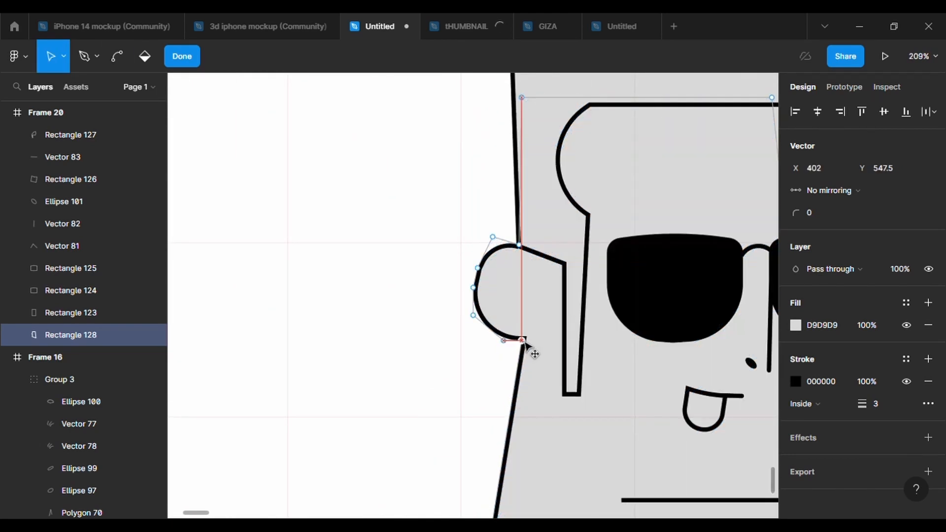
left_click_drag(455, 252, 501, 308)
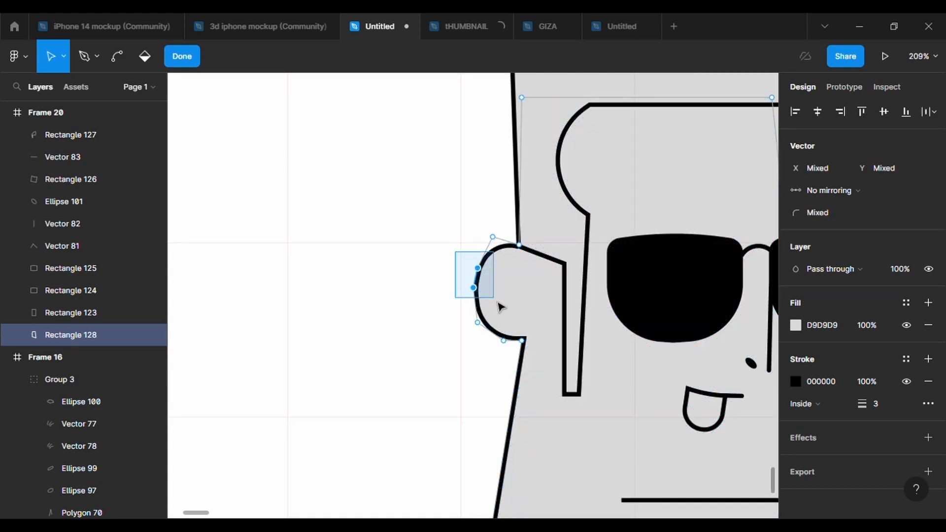
key("Escape")
key("Escape")
scroll(476, 389, "down", 5)
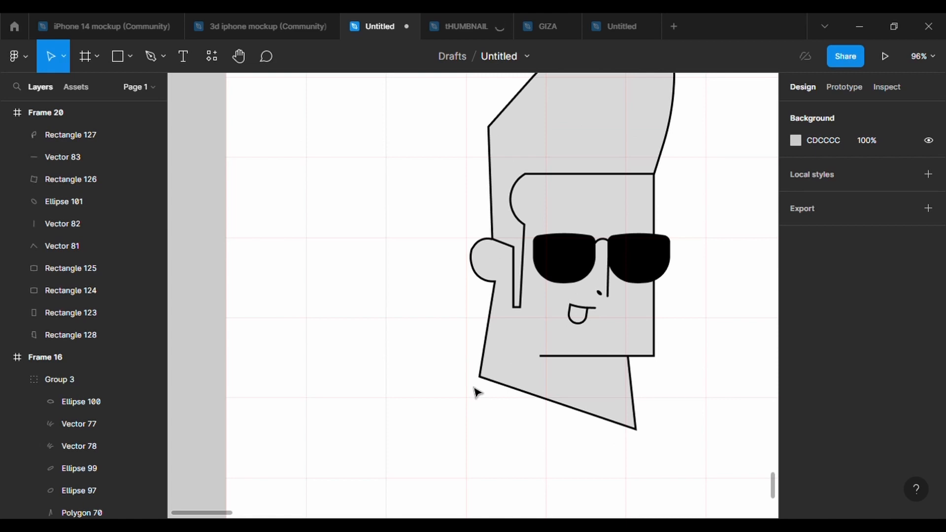
- Round the hair's corner between the ear and sideburn with a radius of 80
scroll(510, 345, "up", 4)
double_click(528, 187)
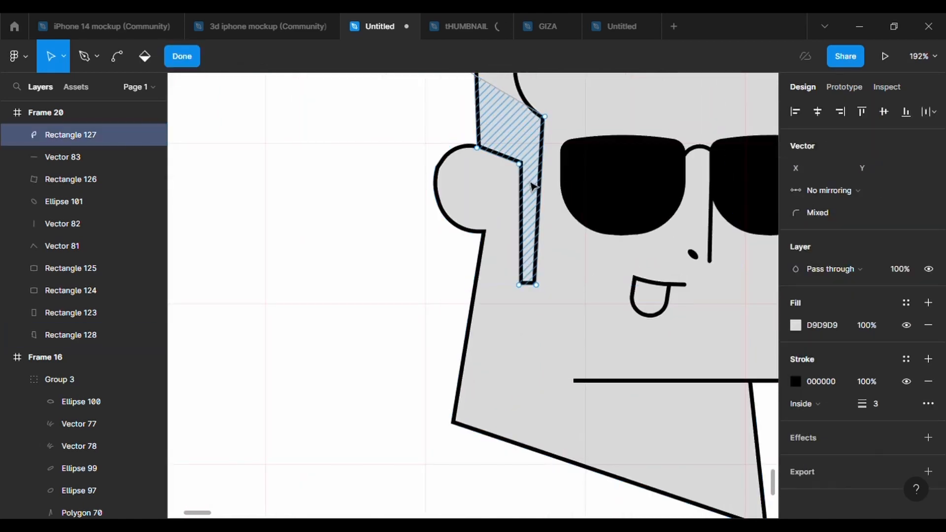
left_click(519, 164)
left_click(826, 214)
type("80")
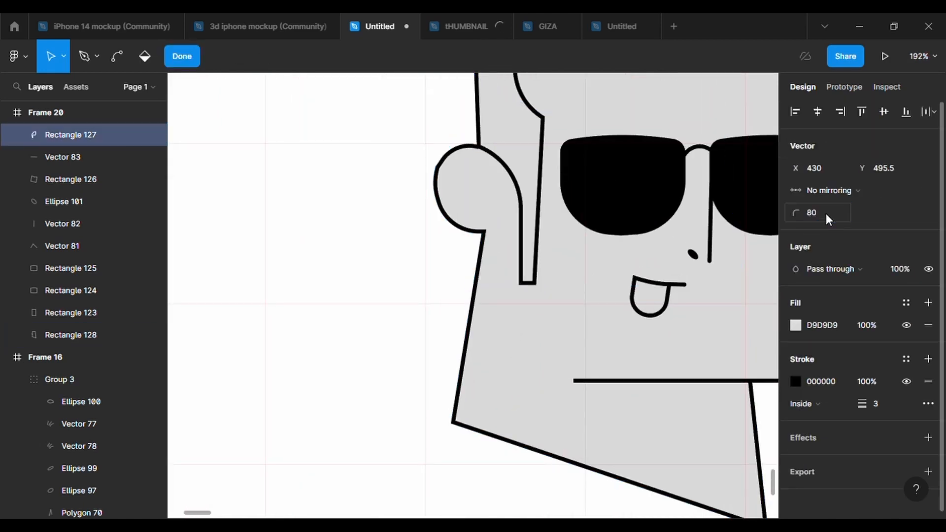
key("Return")
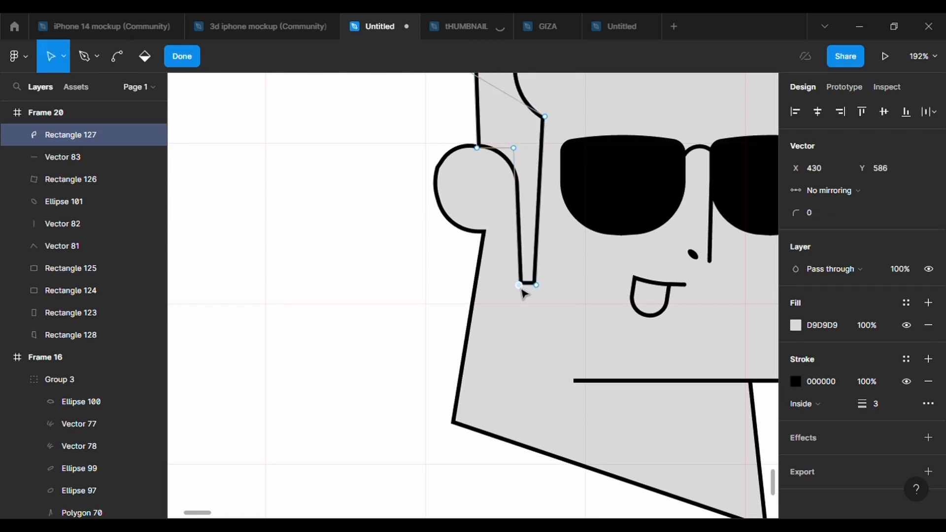
- Flare the sideburn's lower back corner toward the ear and add a point of radius 500 on that side
left_click_drag(521, 289, 507, 287)
left_click_drag(514, 221, 523, 220)
left_click(813, 214)
type("500")
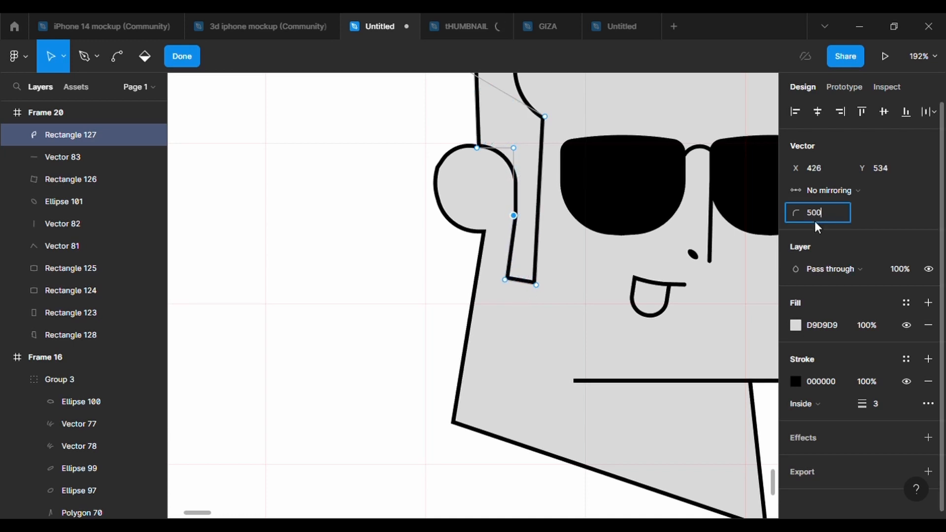
key("Return")
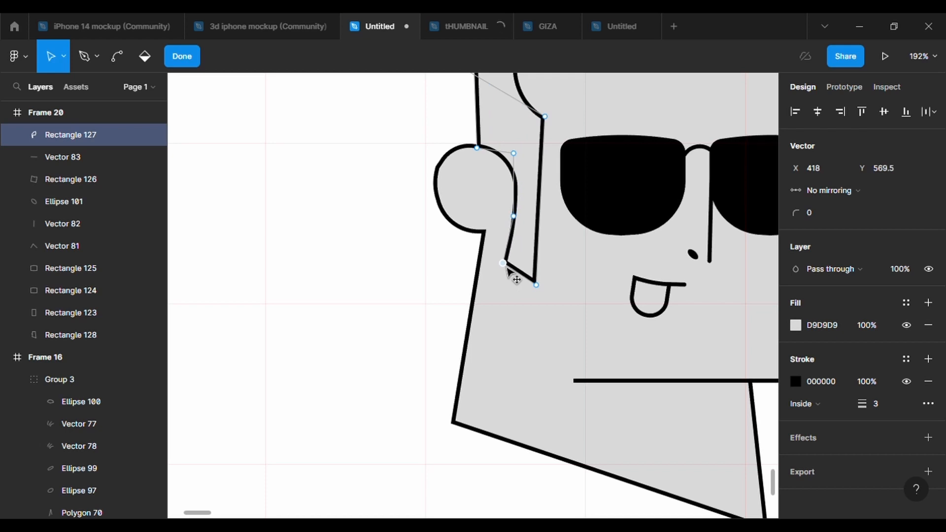
left_click(453, 217)
- Set the corner radius of the ear's upper outer point to 500
double_click(435, 166)
left_click(818, 212)
type("500")
key("Return")
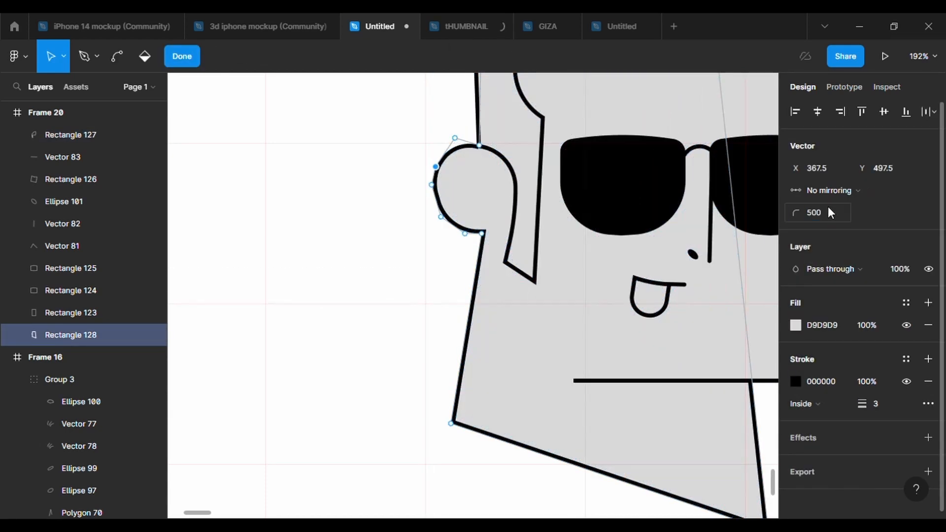
double_click(436, 346)
- Pull the hair's back corner outward, widening the hair shape to 321.5
scroll(679, 340, "down", 4)
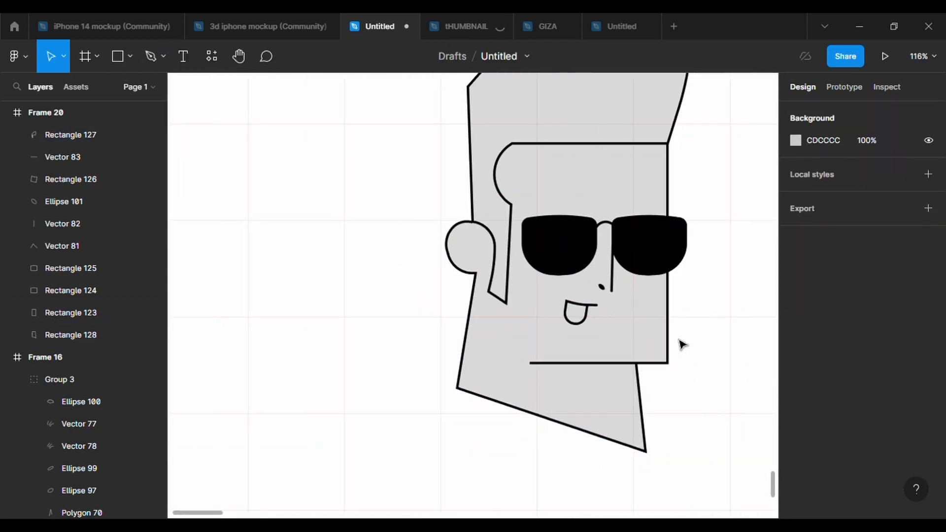
scroll(551, 313, "down", 5)
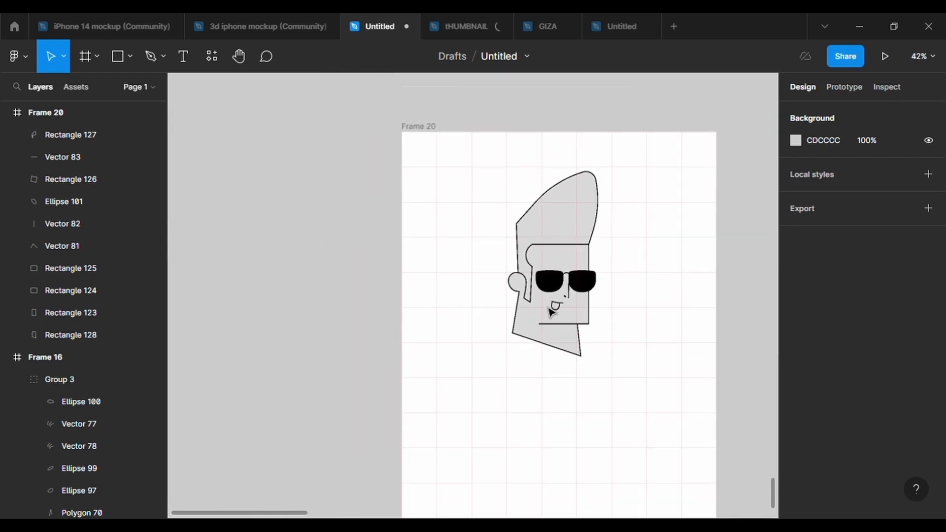
double_click(544, 213)
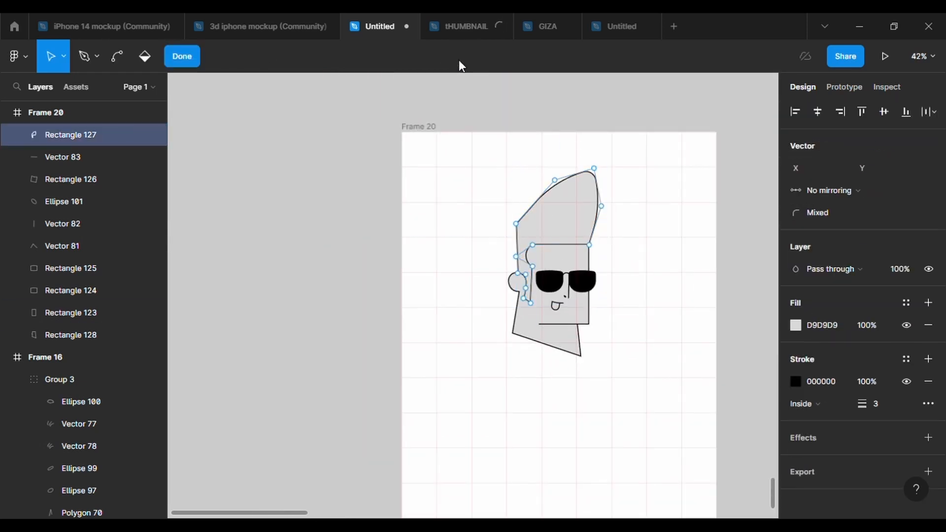
double_click(642, 289)
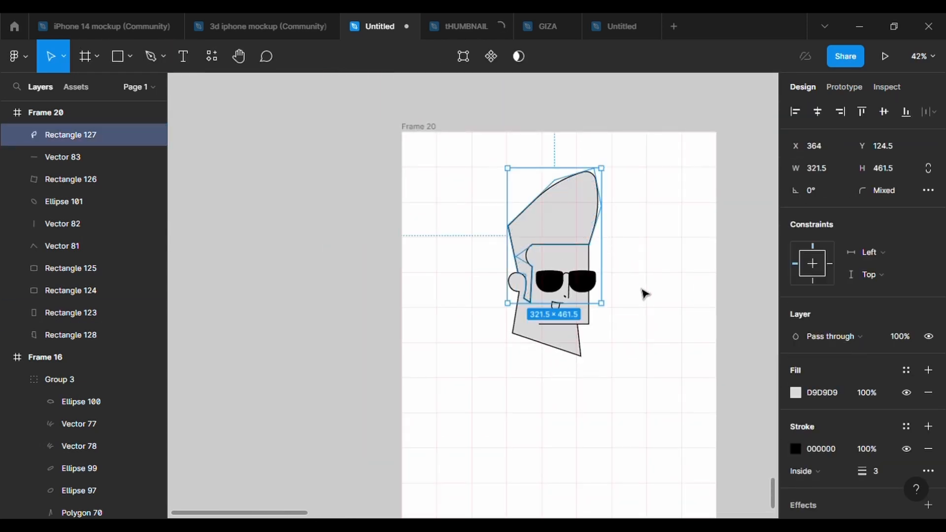
- Select all the head's shapes and scale them down to 236 × 473
scroll(571, 390, "down", 2)
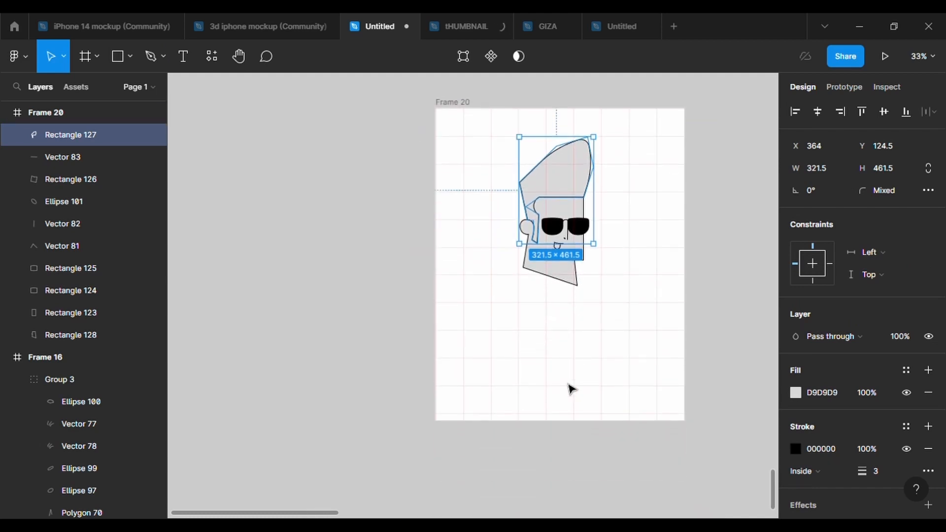
key("ctrl+a")
left_click_drag(593, 286, 573, 246)
scroll(578, 283, "up", 1)
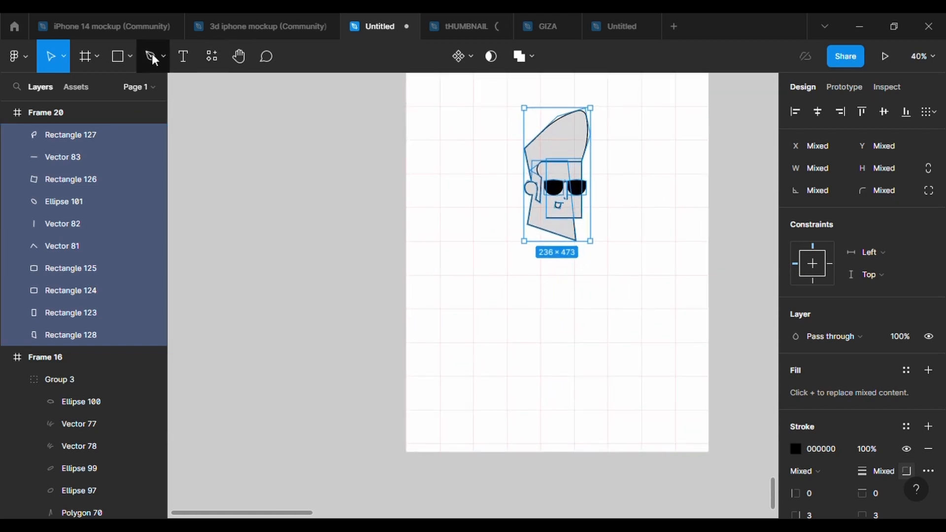
- Draw a 394 × 439 torso rectangle below the head and send it to the back
key("r")
left_click_drag(507, 207, 617, 330)
right_click(545, 306)
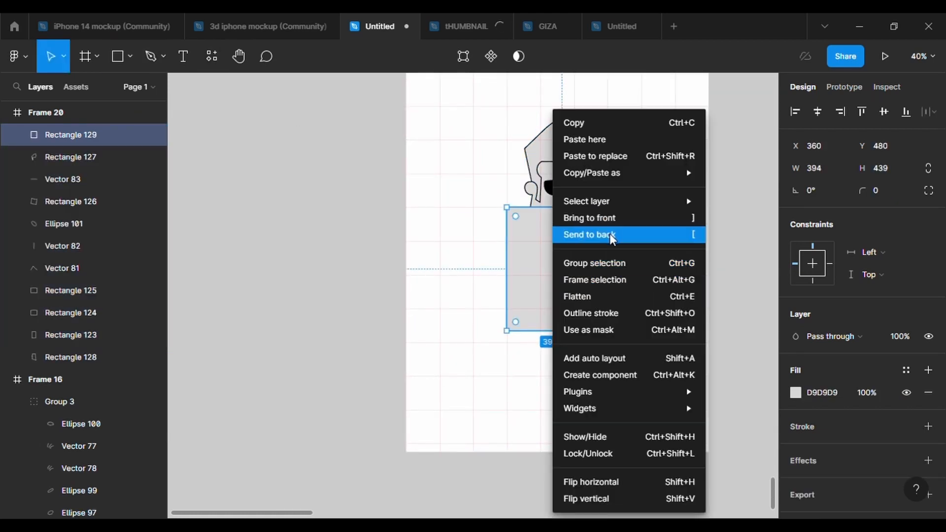
left_click(586, 232)
scroll(598, 281, "up", 2)
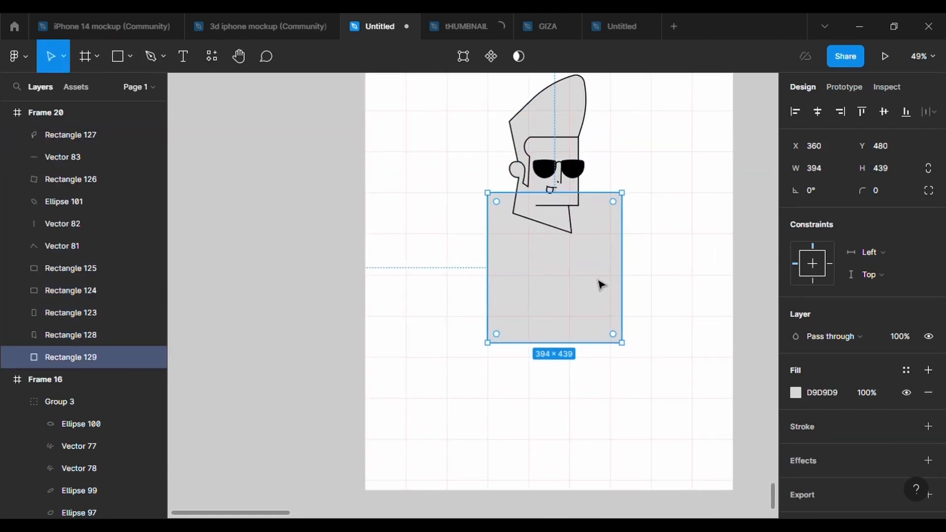
- Edit the torso's points: add one on the front edge pulled outward as the chest and move the lower front corner inward and down
double_click(601, 285)
scroll(581, 266, "up", 3)
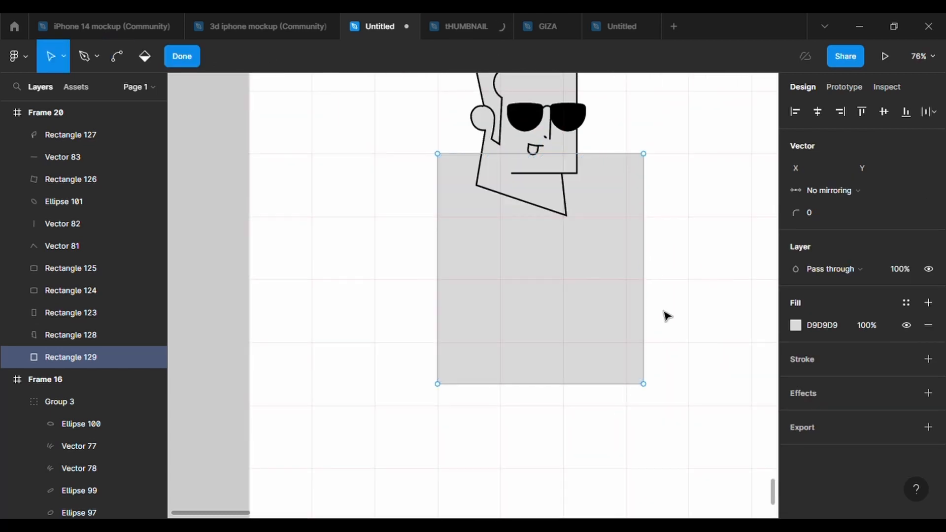
left_click_drag(644, 269, 671, 263)
left_click_drag(644, 384, 601, 410)
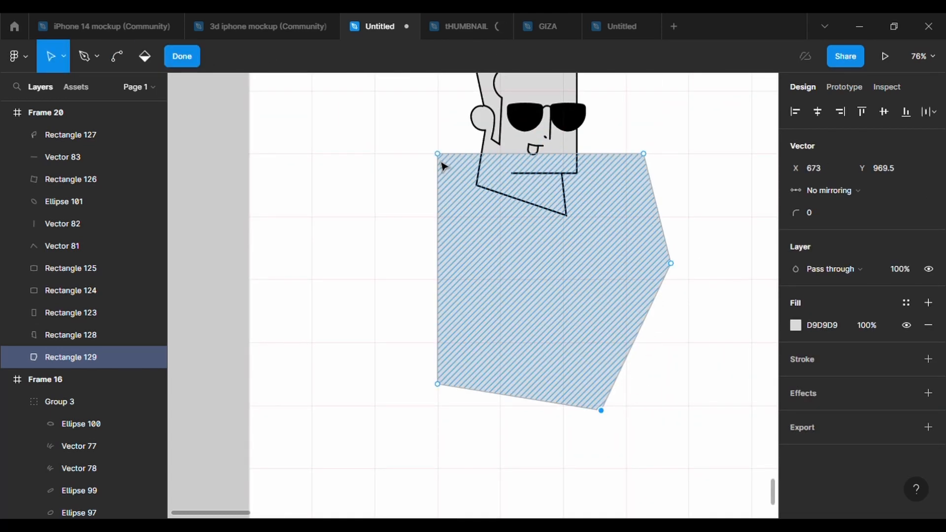
- Lower both shoulder corners of the torso and add a raised point in the middle of its top edge
left_click_drag(441, 158, 452, 180)
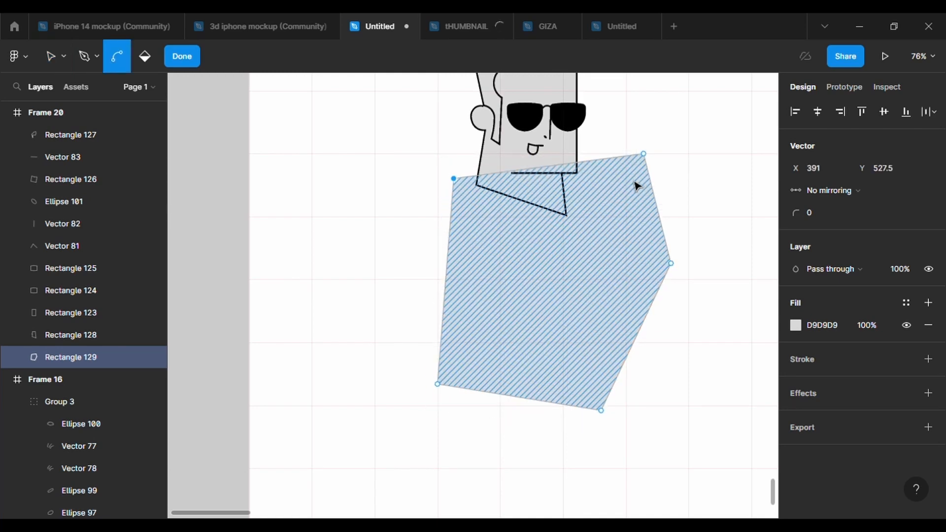
left_click_drag(643, 155, 637, 184)
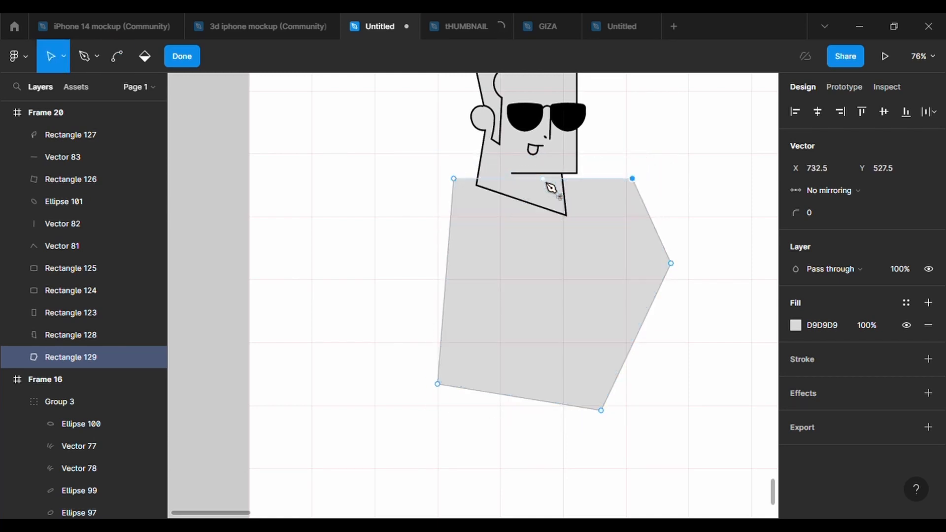
left_click_drag(544, 180, 542, 163)
left_click(454, 180)
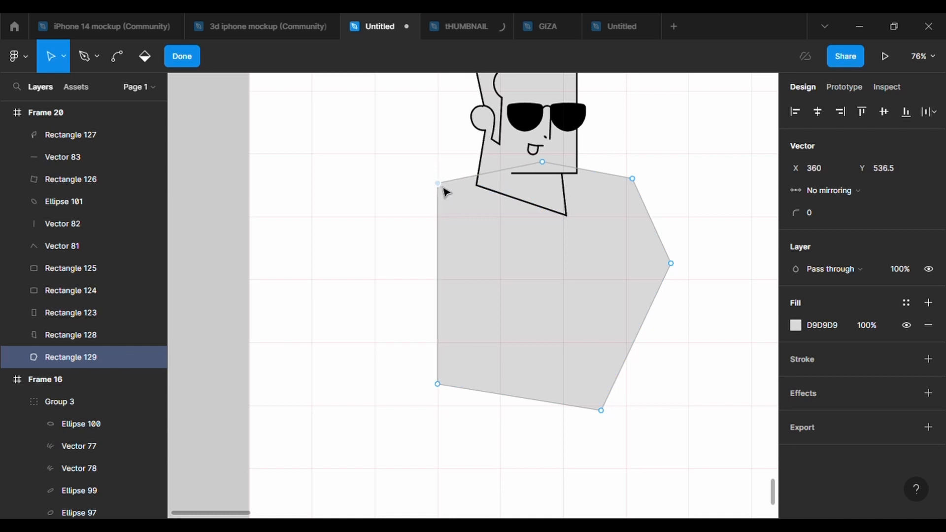
- Shape the torso's back edge with an outward shoulder point and an inward waist point, and move its bottom corner inward
left_click_drag(438, 285, 412, 209)
left_click_drag(438, 384, 472, 408)
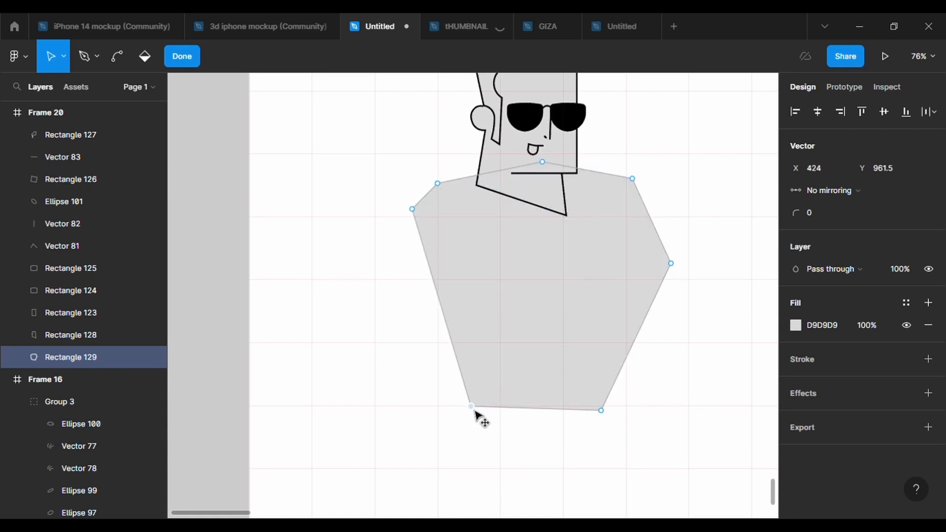
left_click_drag(450, 313, 466, 296)
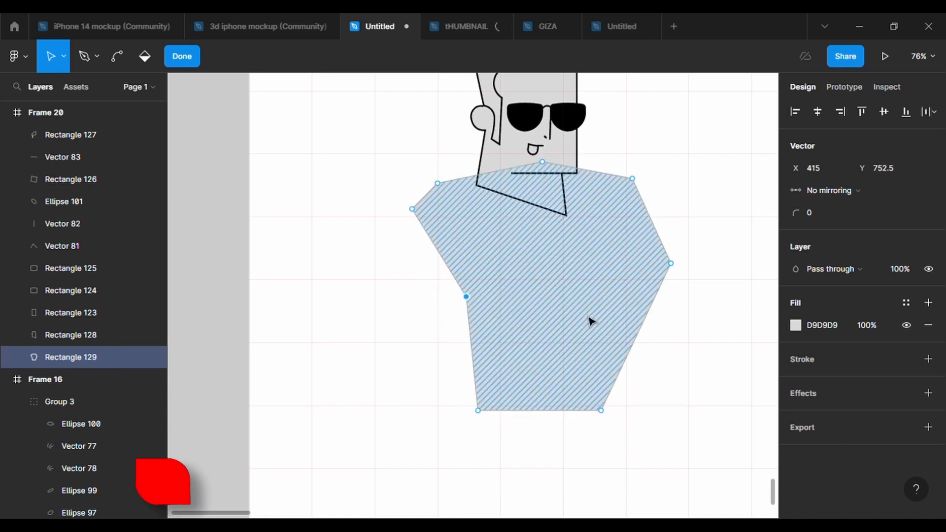
- Set the corner radius of the torso's top, upper shoulder, chest and back waist points to 500
left_click_drag(707, 269, 428, 159)
left_click(837, 214)
type("500")
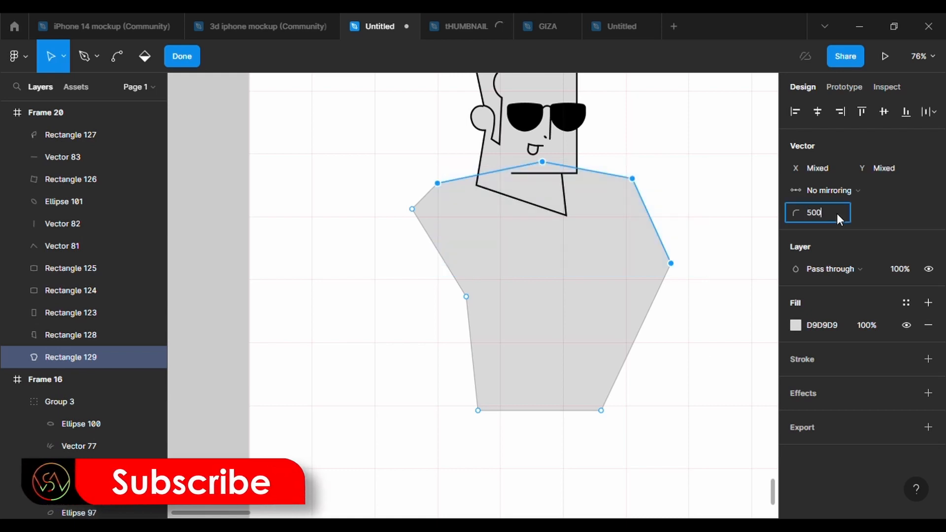
key("Return")
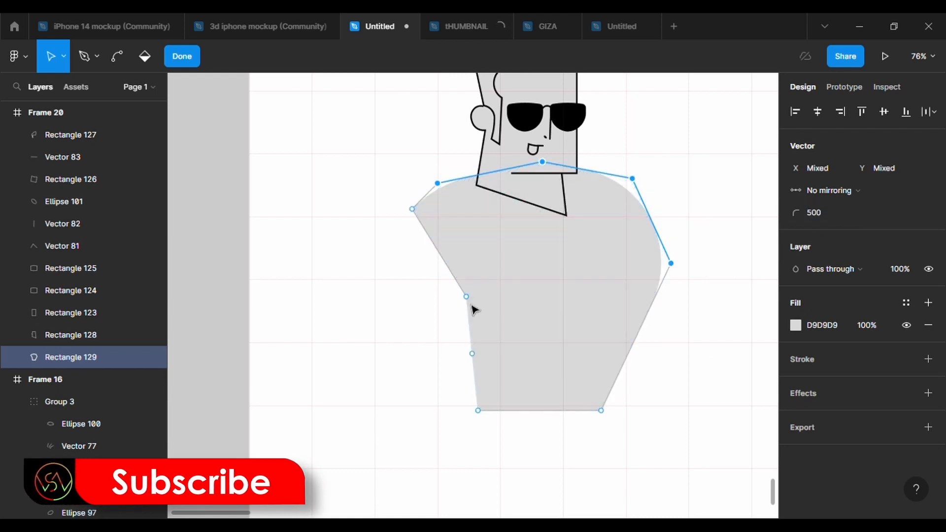
left_click(466, 296)
left_click(833, 211)
type("500")
key("Return")
- Move the torso's chest point slightly outward and set its corner radius to 50
left_click(671, 264)
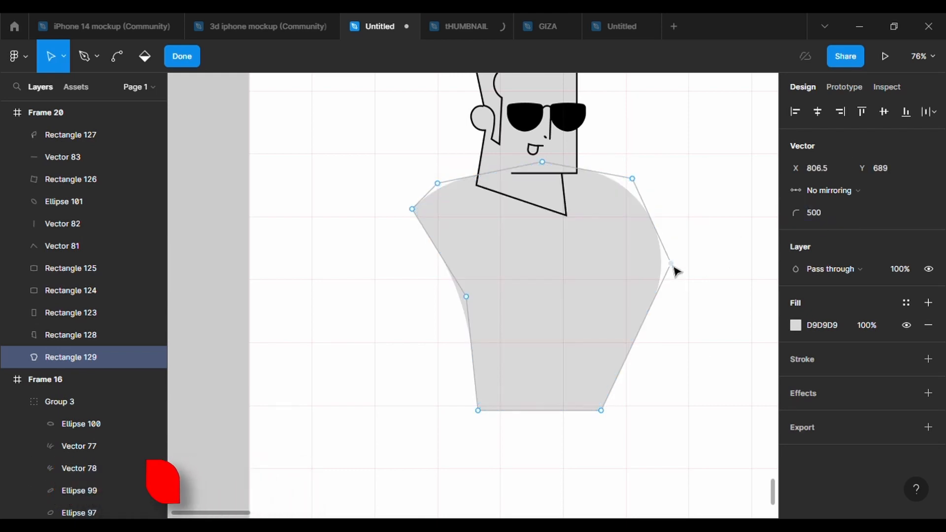
left_click(826, 221)
type("10")
key("Return")
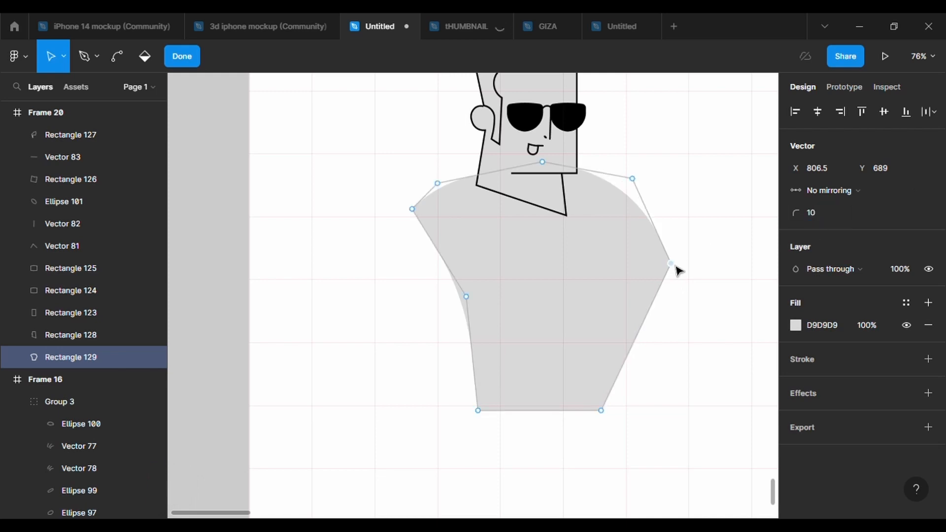
mouse_move(676, 269)
left_mouse_down()
mouse_move(679, 286)
mouse_move(683, 276)
left_mouse_up()
type("50")
key("Return")
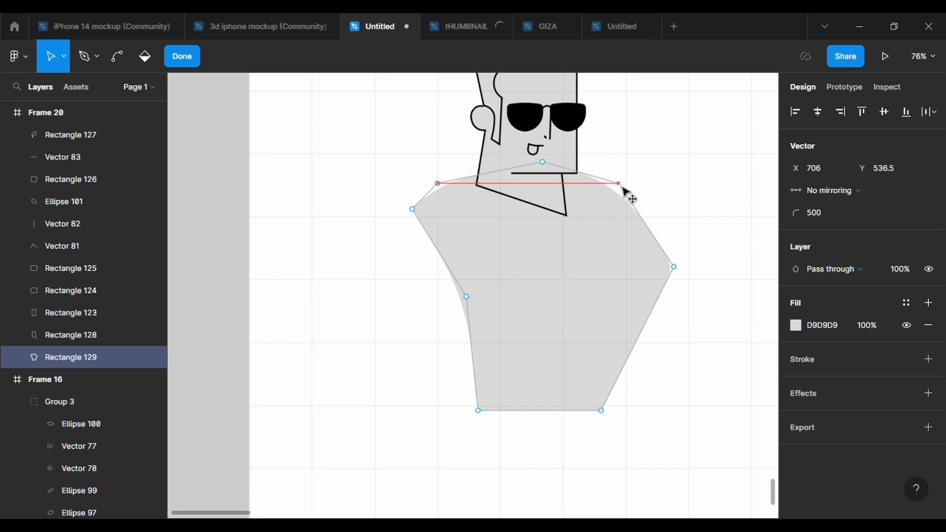
- Pull the torso's back waist point and lower front corner inward, and add a lower front edge point with corner radius 500
left_click_drag(468, 299, 487, 303)
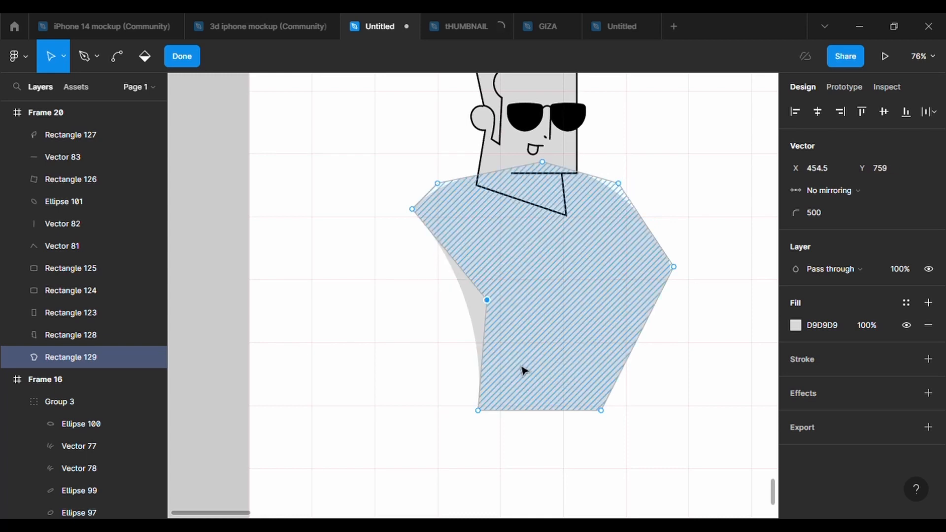
left_click_drag(600, 413, 580, 413)
left_click_drag(626, 340, 631, 352)
left_click(821, 214)
type("500")
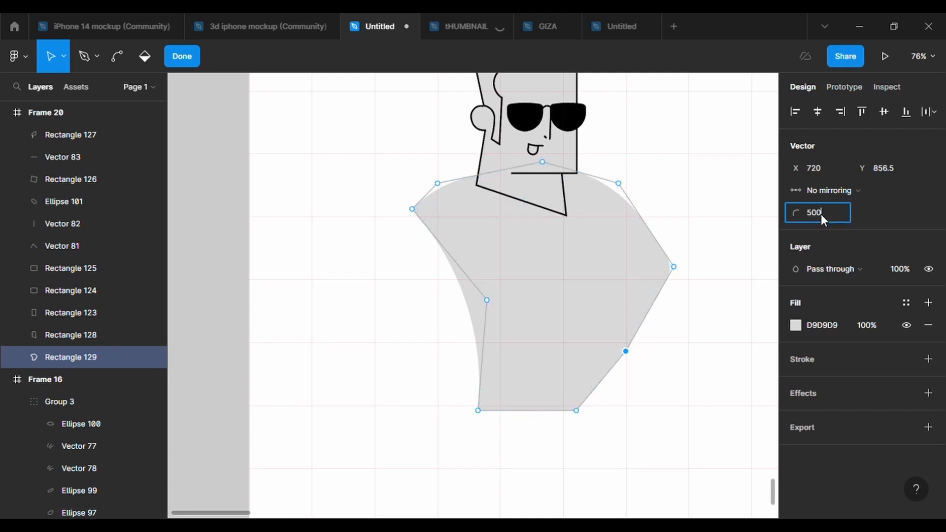
key("Return")
- Give the torso a black inside stroke of 3, move its lower back corner inward and finish editing the shape
left_click(928, 359)
left_click(880, 405)
type("3")
key("Return")
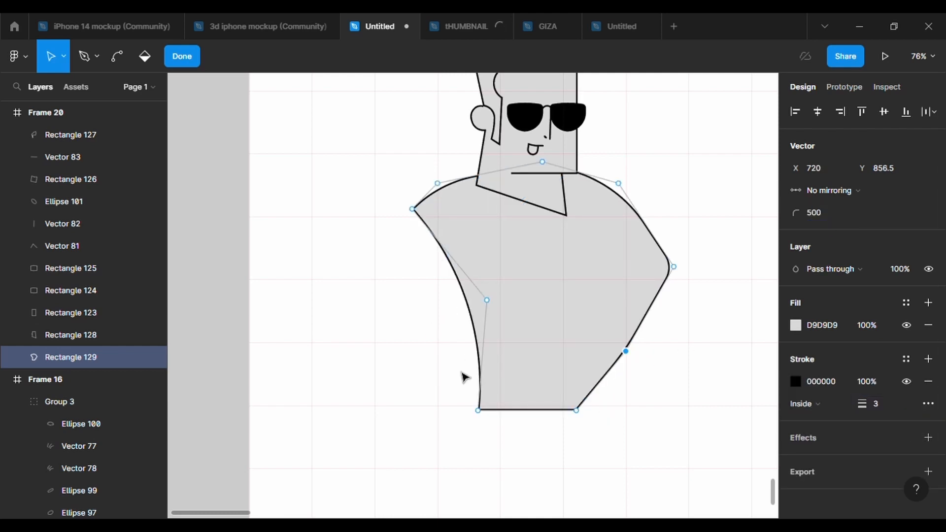
left_click_drag(482, 417, 495, 417)
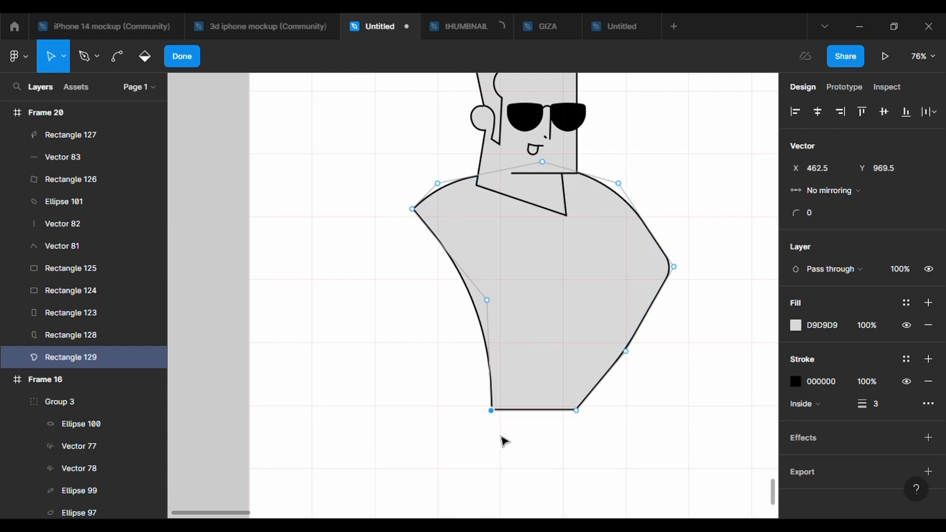
key("Escape")
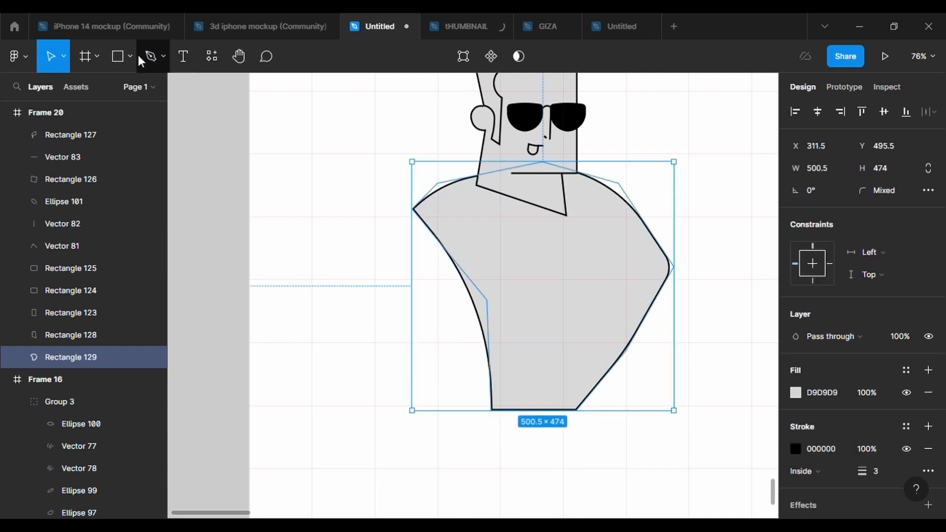
key("Escape")
- Draw a 134 × 170 sleeve rectangle over the back shoulder, rotate it about -30° and give it a black stroke of 3
key("r")
left_click_drag(388, 191, 391, 193)
mouse_move(419, 227)
left_mouse_down()
mouse_move(468, 296)
mouse_move(433, 274)
left_mouse_up()
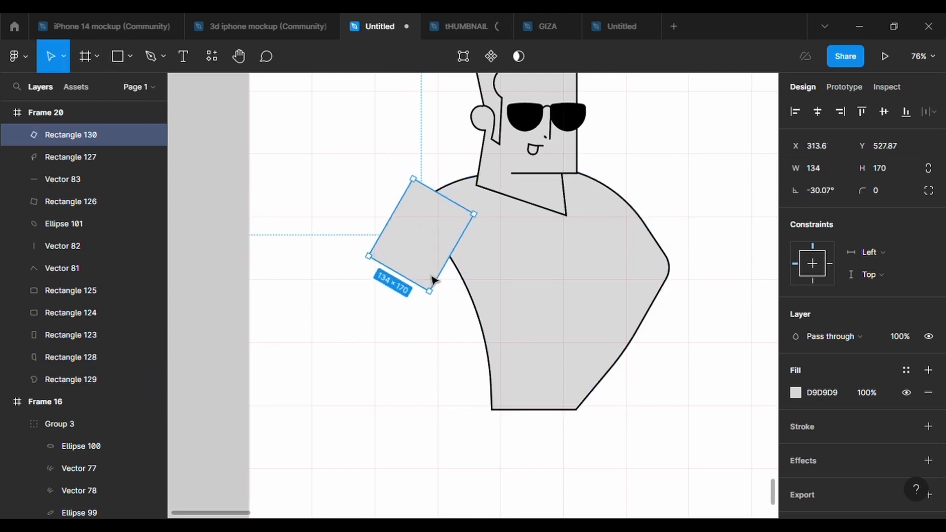
left_click(929, 426)
left_click(876, 471)
type("5")
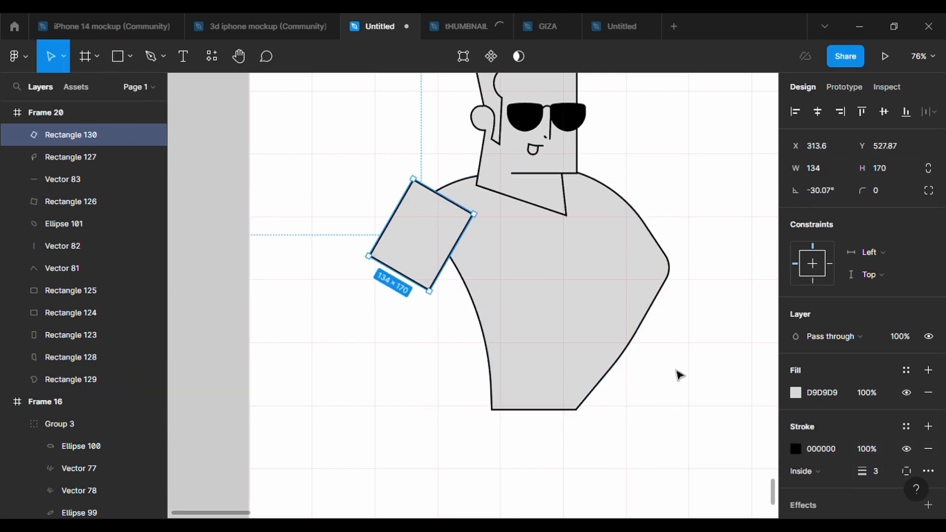
- Add a point on the sleeve's upper edge, pull it outward and set its corner radius to 500
scroll(431, 281, "up", 5)
left_click_drag(431, 281, 375, 252)
left_click(458, 59)
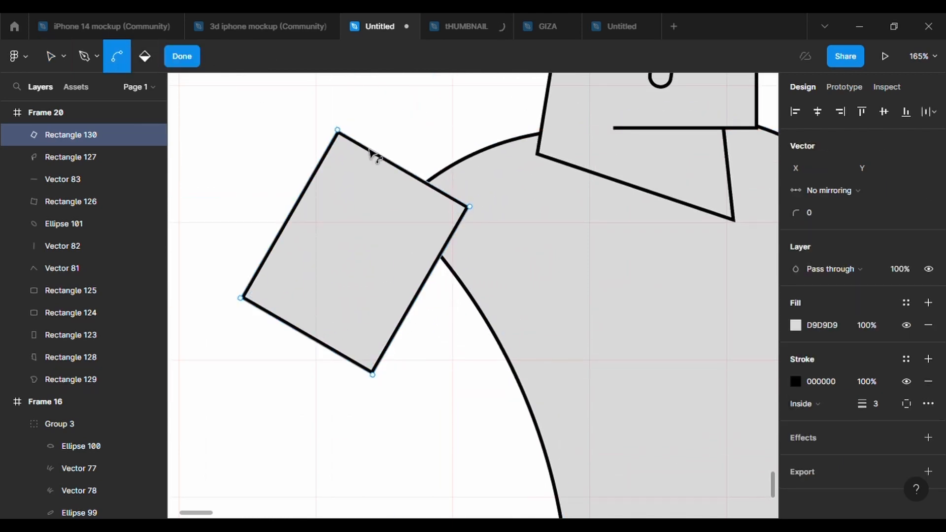
left_click_drag(411, 174, 425, 144)
left_click(824, 214)
type("500")
key("Return")
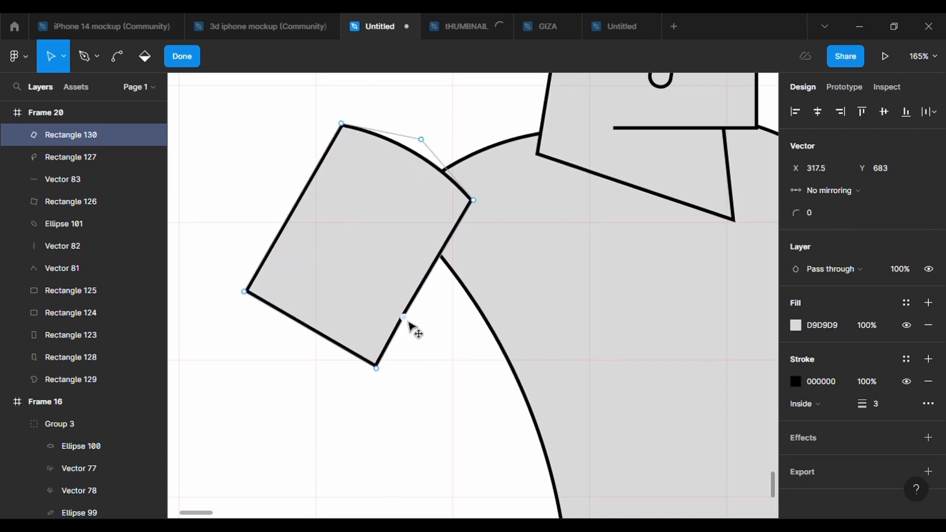
- Add points near the lower ends of the sleeve's two side edges and pull them outward to form a protruding cuff
left_click(404, 318)
left_click_drag(393, 344, 445, 341)
left_click_drag(258, 271, 241, 245)
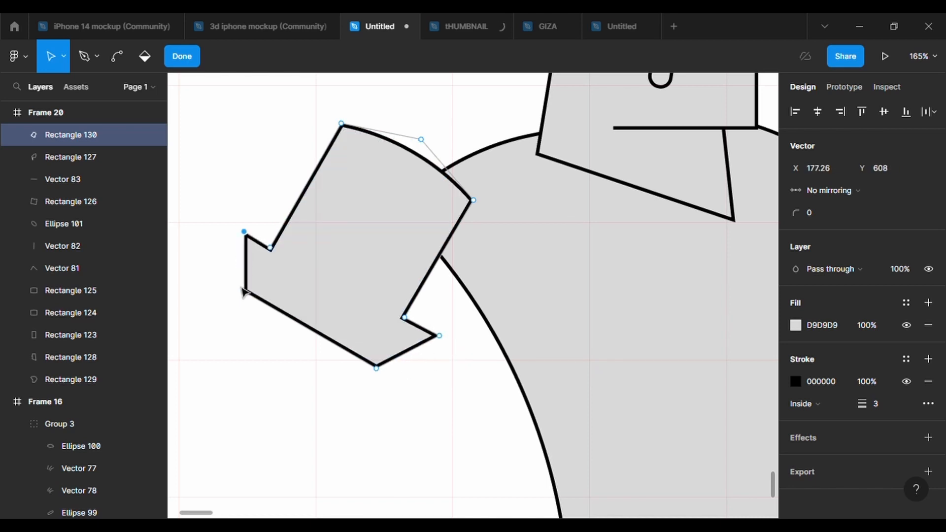
left_click_drag(233, 289, 229, 281)
- Reduce the cuff's protrusion on the torso side and realign its notch points and lower corner
left_click(437, 339)
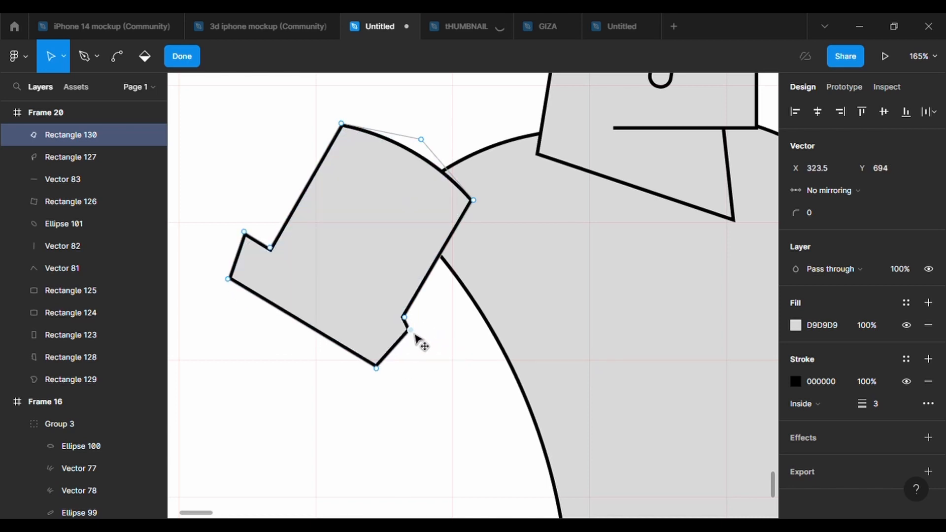
mouse_move(414, 333)
left_mouse_down()
mouse_move(425, 332)
mouse_move(402, 326)
left_mouse_up()
left_click(408, 323)
left_click(424, 334)
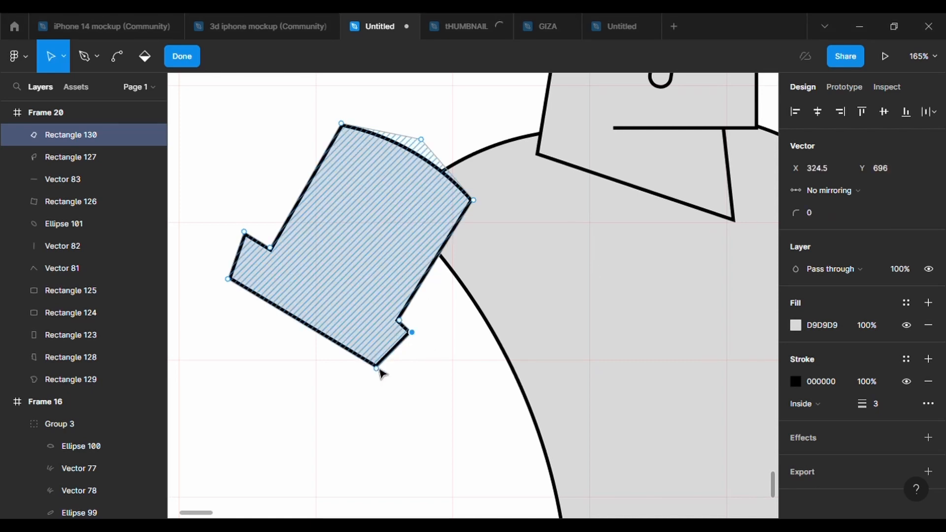
left_click(377, 368)
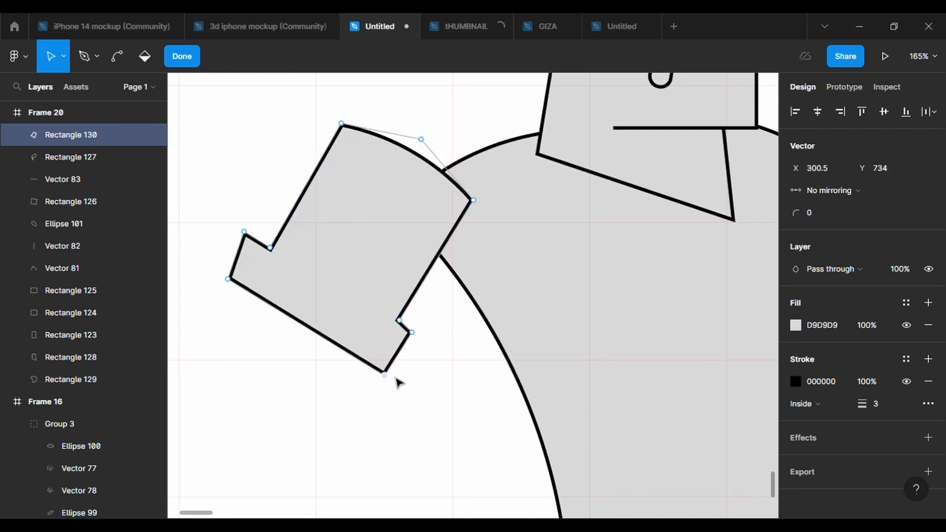
left_click(407, 333)
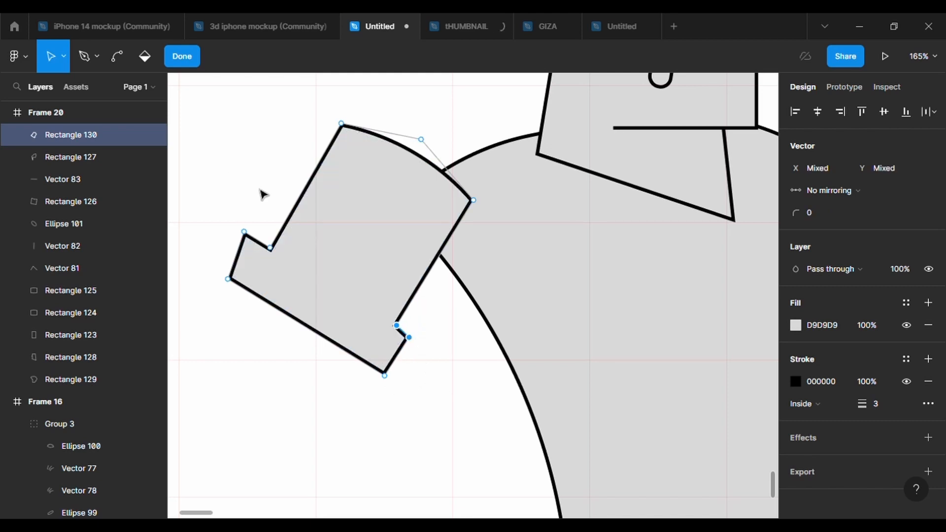
- Bulge both side edges of the sleeve outward with added points at corner radius 500
left_click_drag(305, 186, 285, 181)
left_click(822, 215)
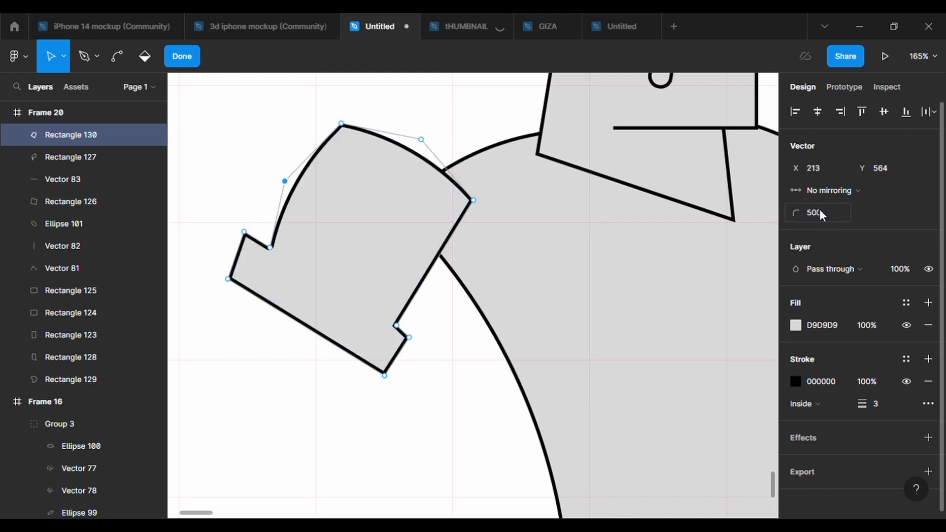
left_click_drag(440, 254, 443, 271)
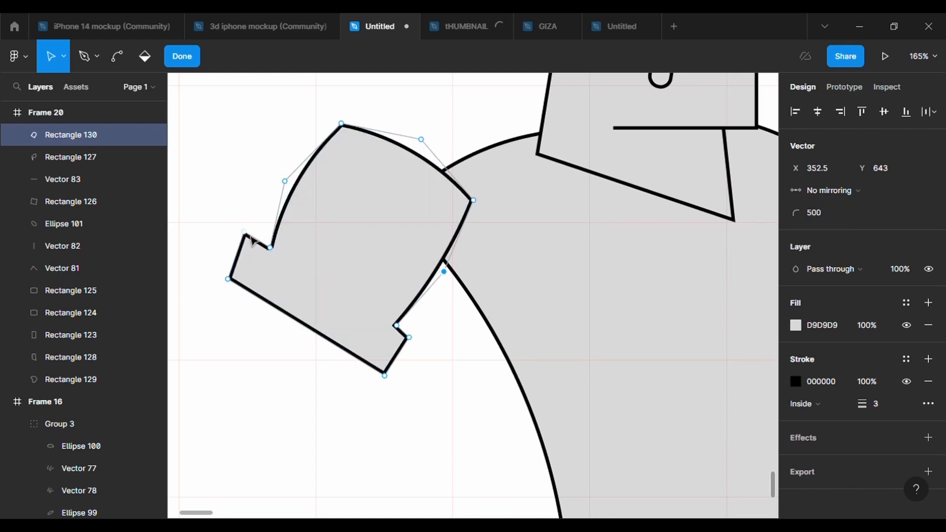
- Shift the cuff's outer notch points upward, adjust its lower corner near the torso and finish editing the sleeve
left_click_drag(250, 239, 280, 246)
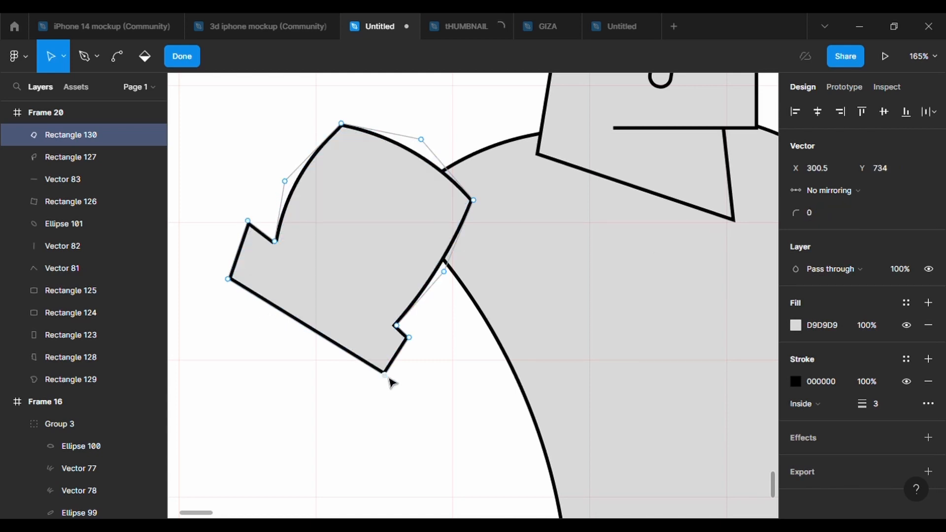
left_click_drag(388, 379, 391, 367)
double_click(464, 378)
scroll(467, 383, "down", 5)
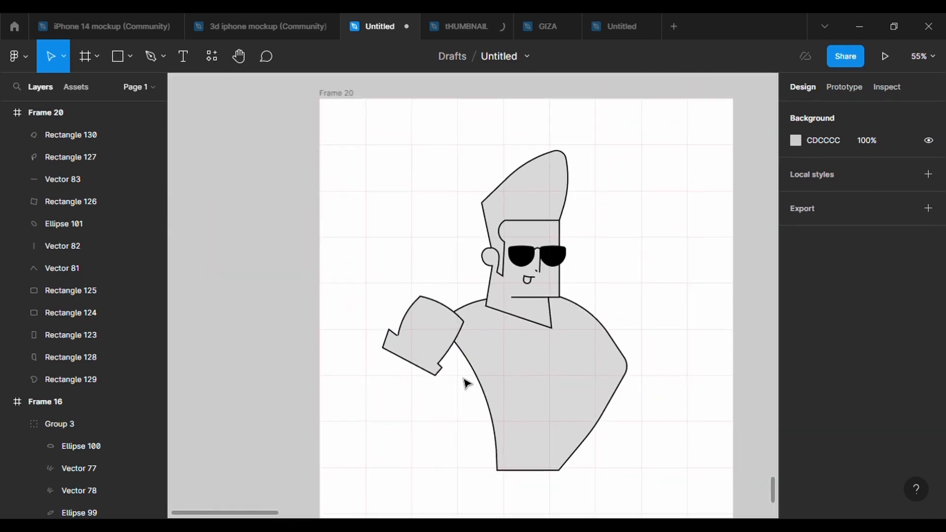
- Draw a straight line with the Pen tool between the sleeve's two notches to separate the cuff
key("p")
scroll(437, 354, "up", 5)
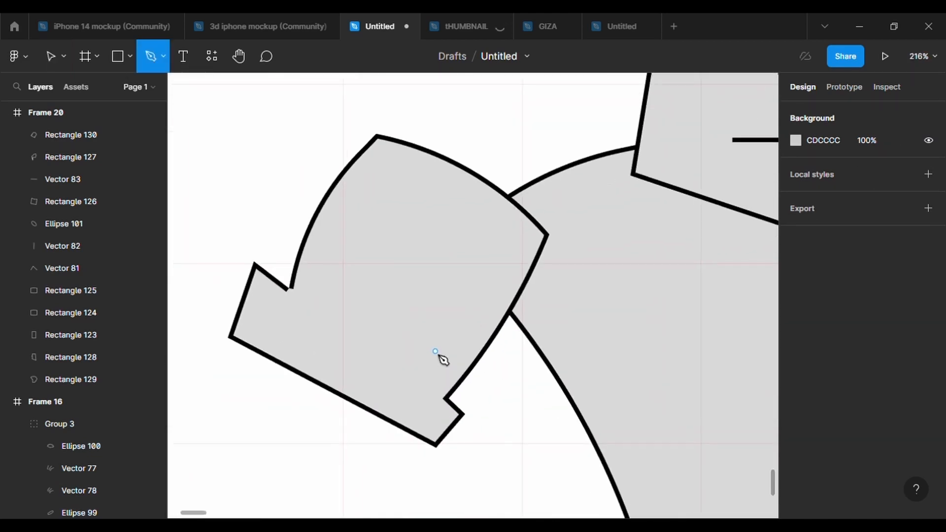
left_click(286, 288)
left_click(446, 400)
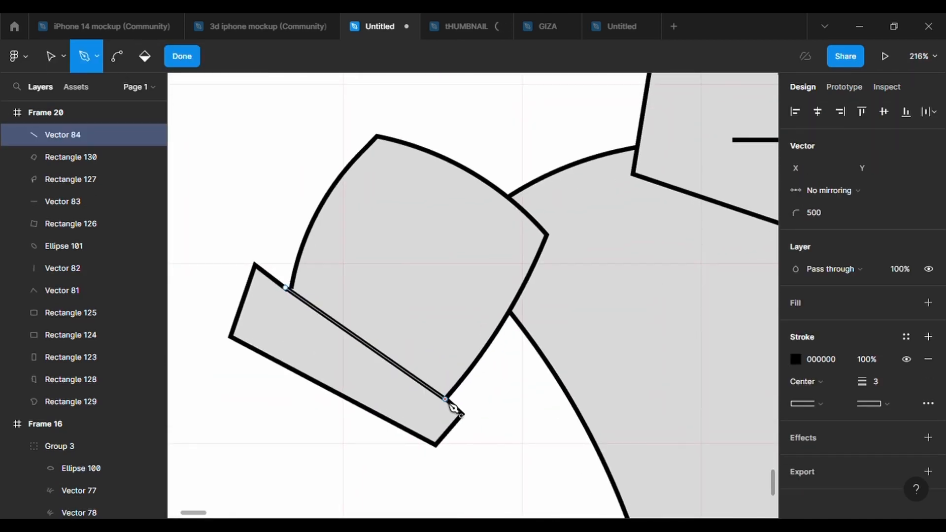
key("Escape")
key("Escape")
- Set the corner radius of the sleeve's two upper corners to 50 and finish editing the shape
double_click(489, 251)
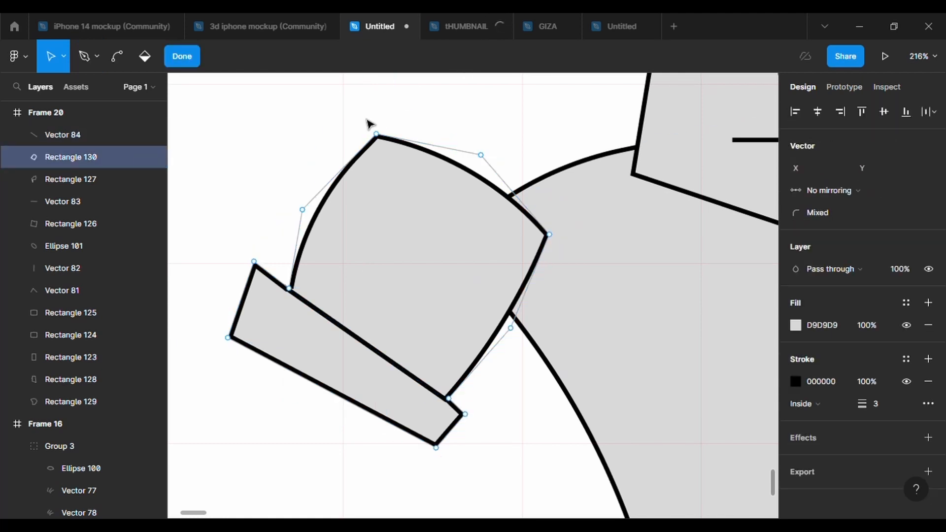
left_click(550, 235)
left_click(822, 213)
type("60")
key("Return")
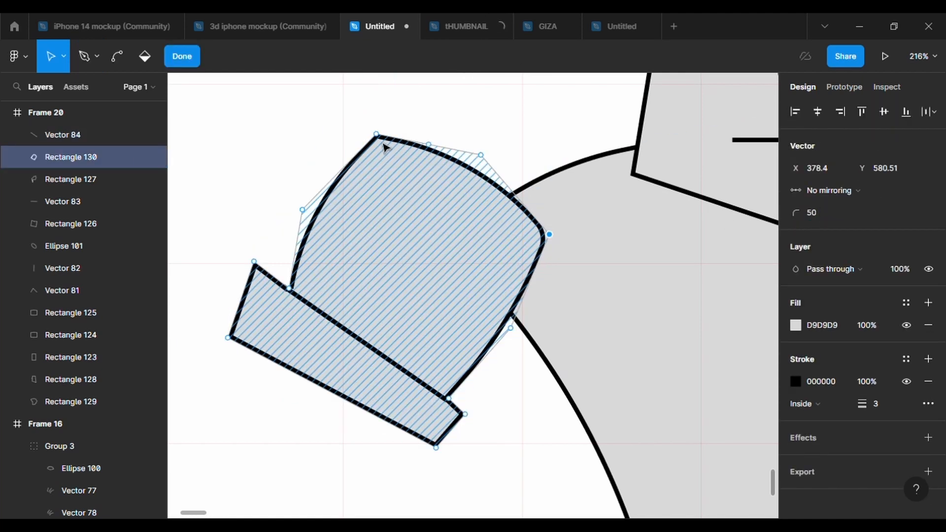
left_click(376, 133)
left_click(821, 215)
type("50")
key("Return")
key("Escape")
scroll(552, 461, "down", 5)
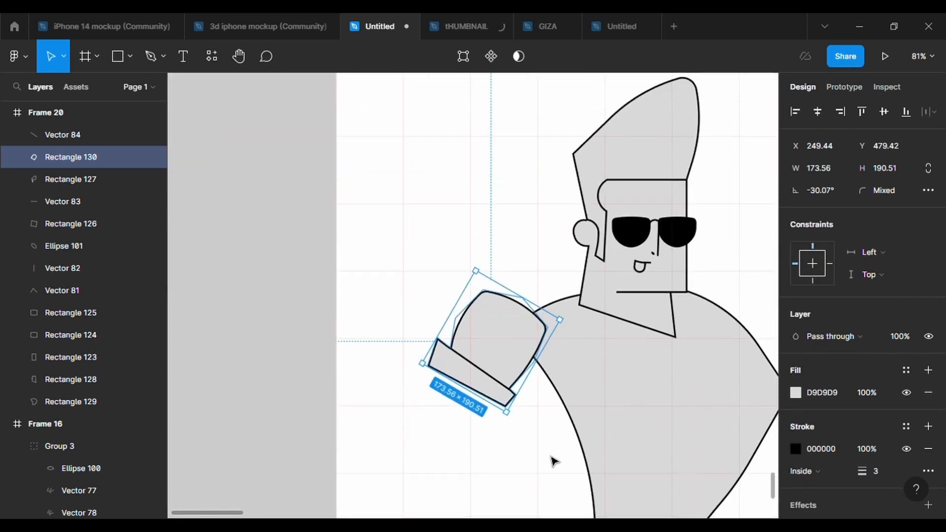
- Widen the cuff by shifting the sleeve's lower torso-side points outward, making the shape about 206 × 185
left_click_drag(537, 370, 504, 383)
left_click(517, 418)
scroll(501, 400, "up", 2)
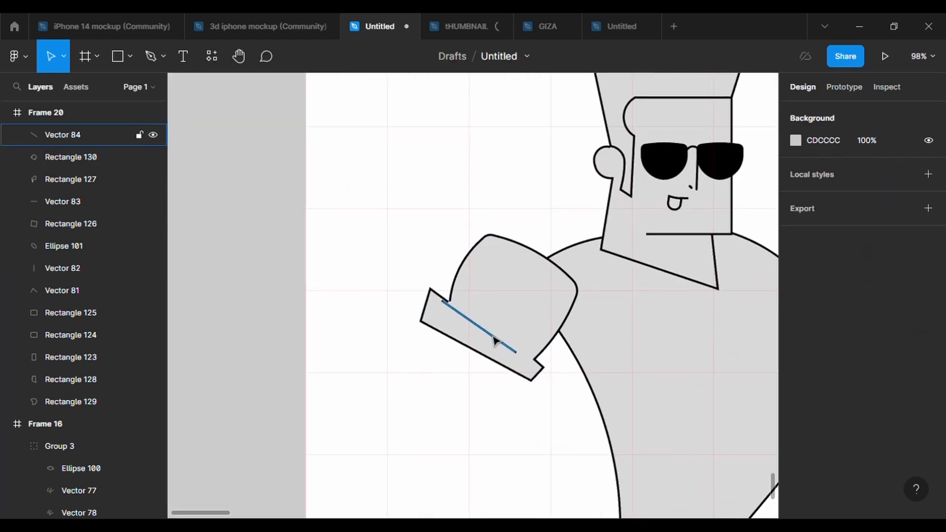
- Extend the torso-side end of the cuff's dividing line to the sleeve's inner notch
left_click_drag(494, 338, 471, 333)
scroll(498, 335, "up", 7)
key("Return")
left_click_drag(614, 425, 672, 454)
double_click(630, 369)
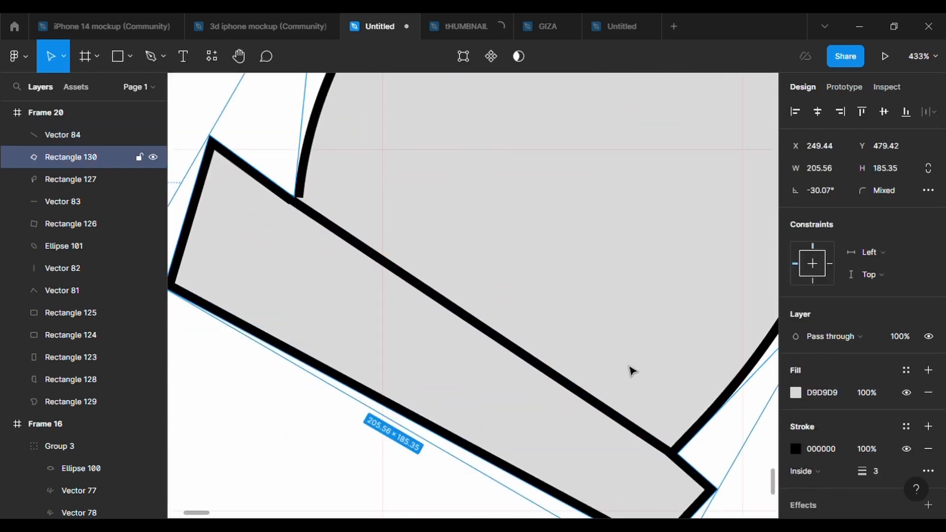
- Lengthen the torso to a height of about 558 by moving its side and waist points down together, and finish editing
scroll(631, 368, "down", 8)
scroll(631, 371, "down", 3)
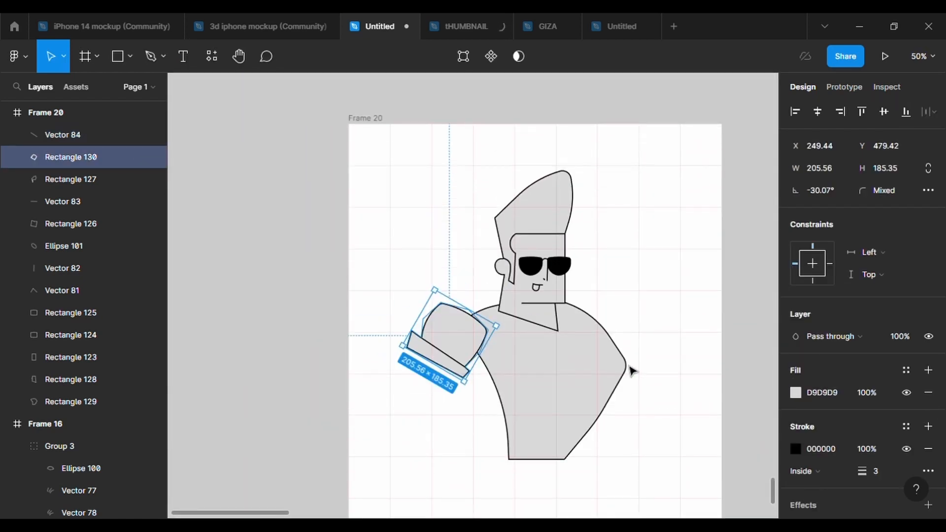
scroll(630, 368, "down", 2)
left_click(565, 345)
left_click(464, 56)
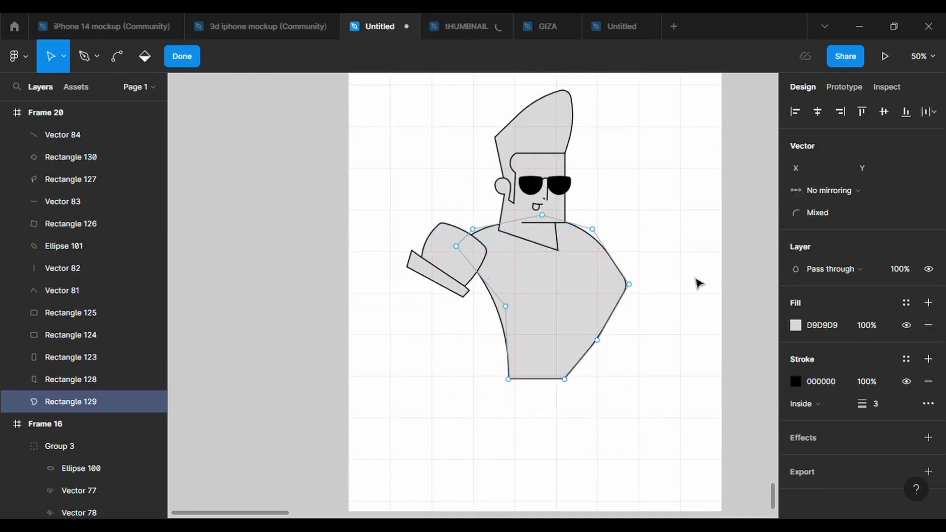
left_click_drag(686, 275, 465, 404)
left_click_drag(554, 384, 564, 413)
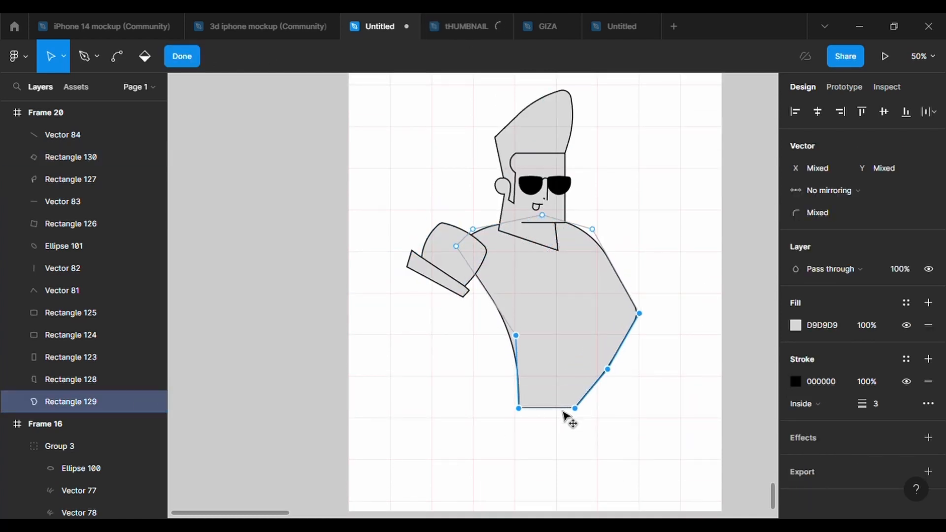
key("Escape")
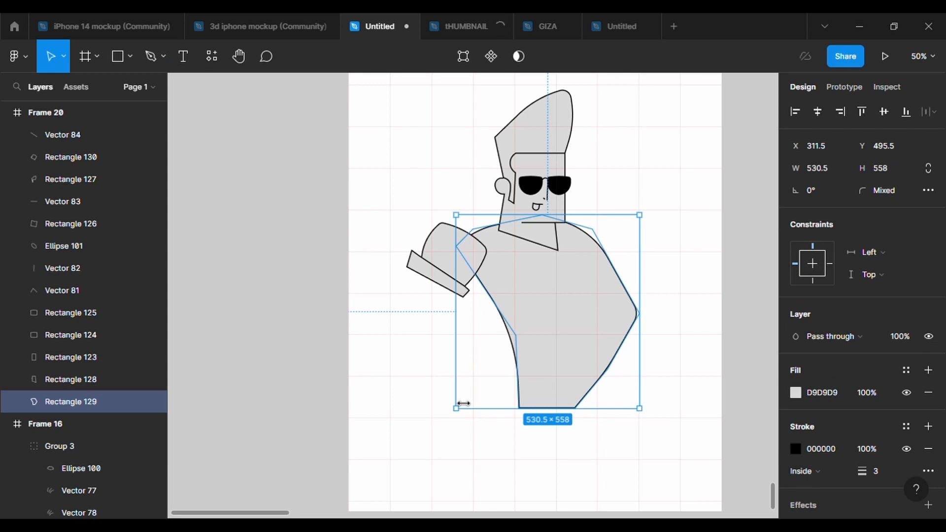
- Draw a rectangle about 127 × 288 under the cuff with a stroke of 3, and send it behind the other shapes
key("r")
scroll(389, 320, "up", 3)
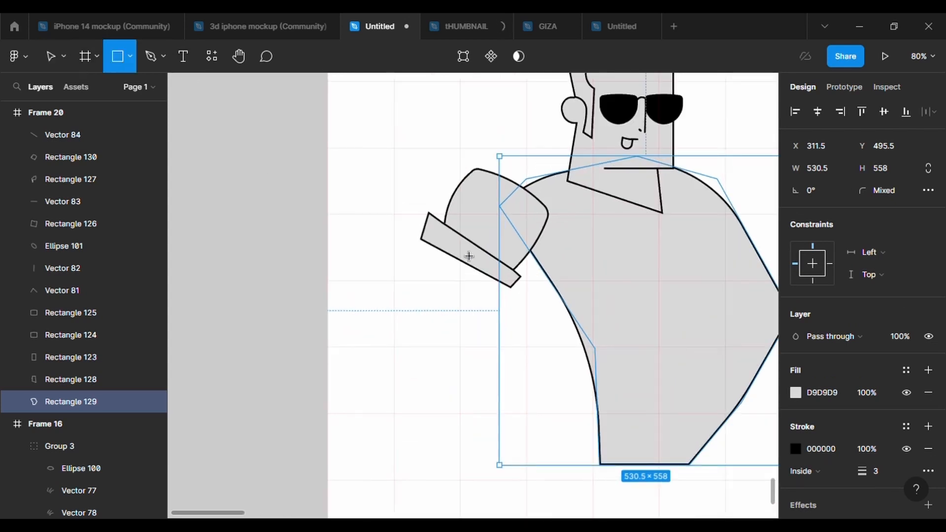
left_click_drag(439, 238, 509, 397)
left_click(880, 472)
type("3")
key("Return")
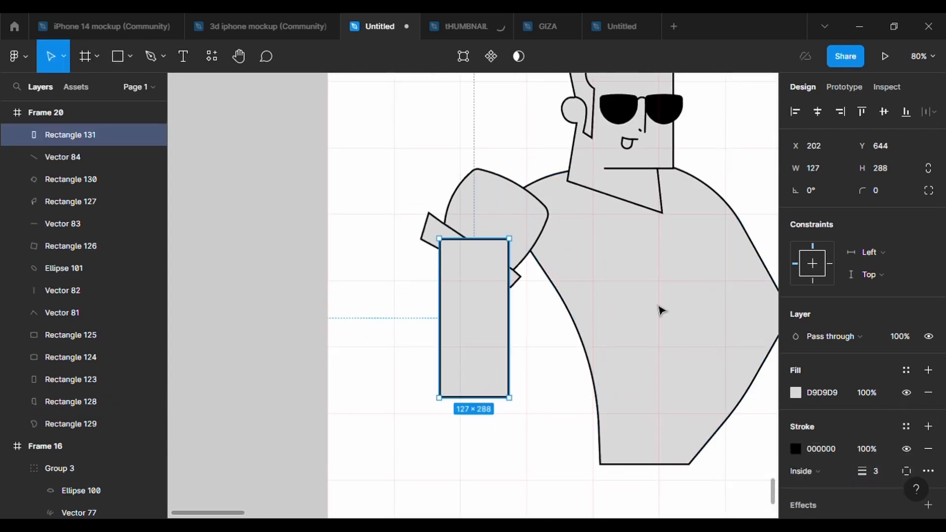
right_click(476, 313)
left_click(530, 235)
- Reshape the new rectangle into a forearm by pulling a point on its outer edge outward as the elbow
double_click(447, 247)
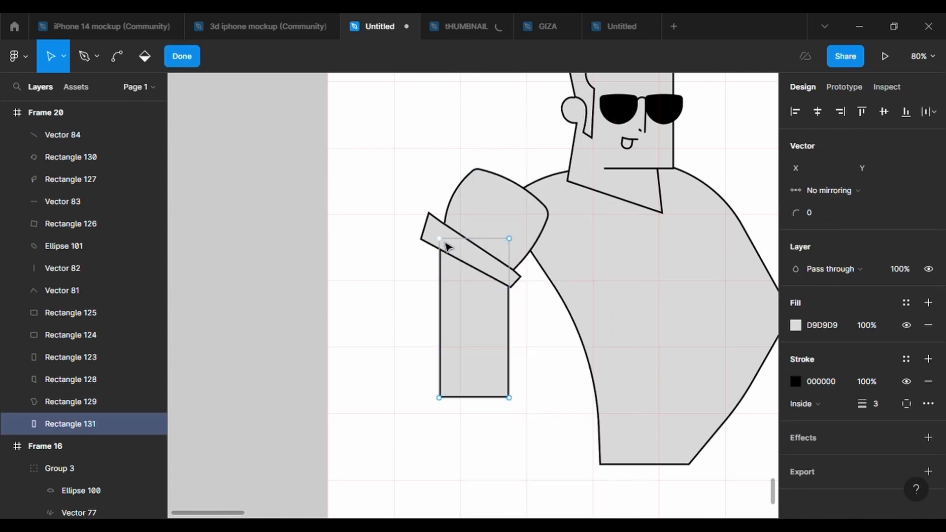
left_click_drag(433, 321, 409, 299)
key("Escape")
- Shift the sleeve's outer notch point slightly up and outward to narrow the gap at the cuff
left_click(469, 212)
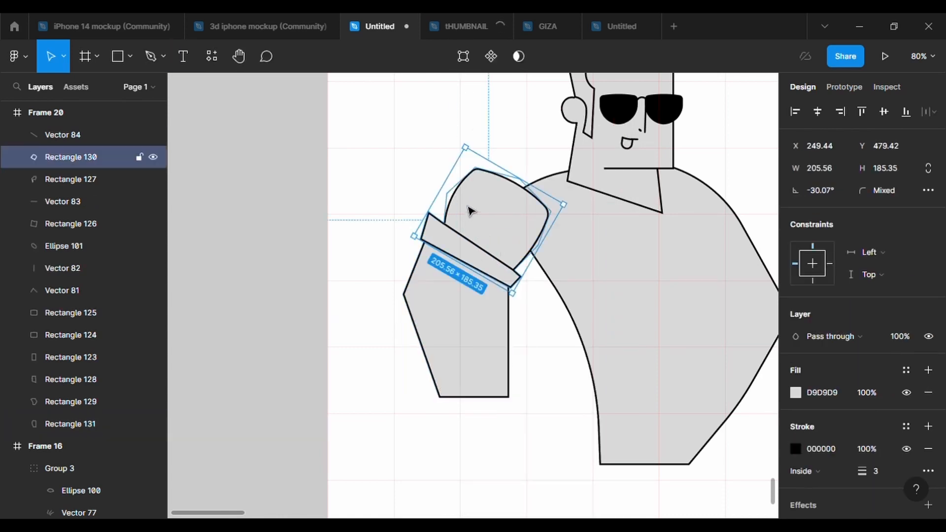
double_click(454, 217)
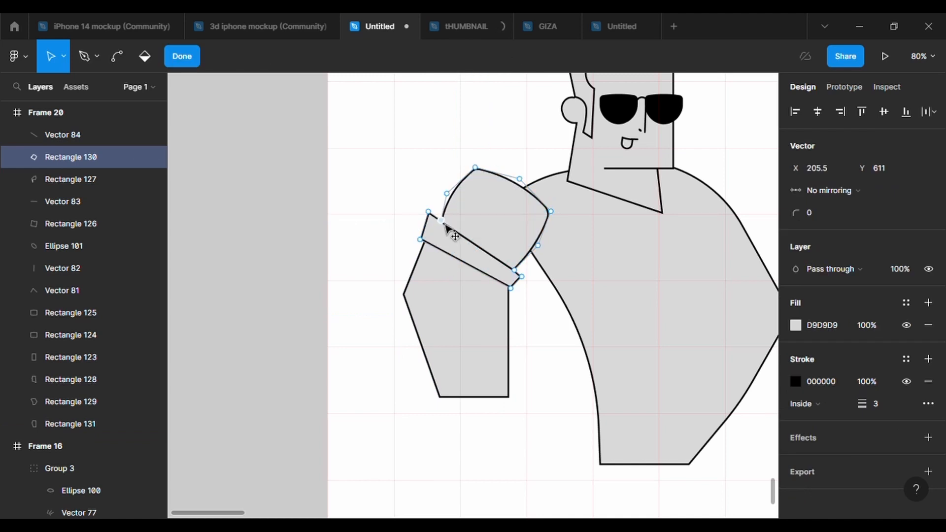
left_click_drag(446, 227, 443, 224)
key("Escape")
- Extend the outer end of the cuff's dividing line to meet the sleeve's outer notch
scroll(486, 264, "up", 5)
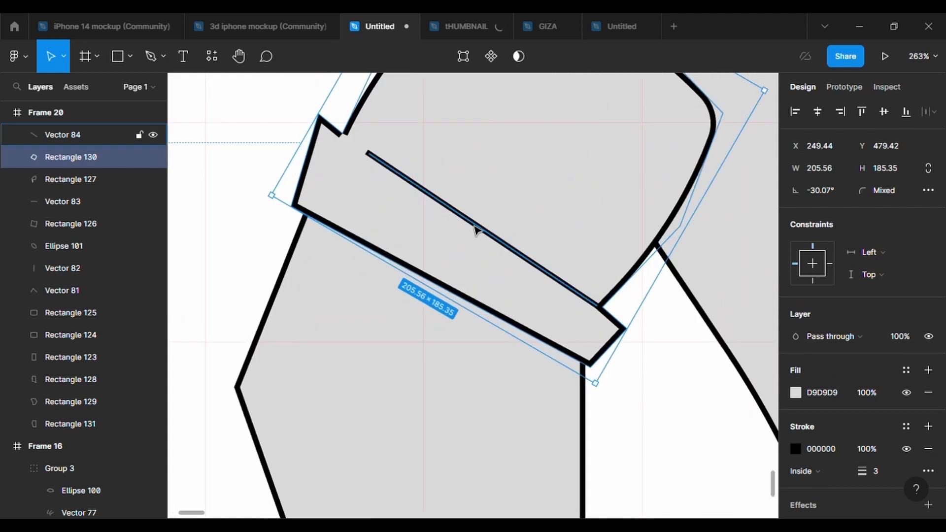
double_click(374, 157)
left_click_drag(369, 154, 345, 138)
key("Escape")
left_click(240, 110)
- Lower the forearm's elbow point, add a point on its inner edge just below the cuff, and tuck its upper inner corner behind the sleeve
scroll(476, 297, "down", 3)
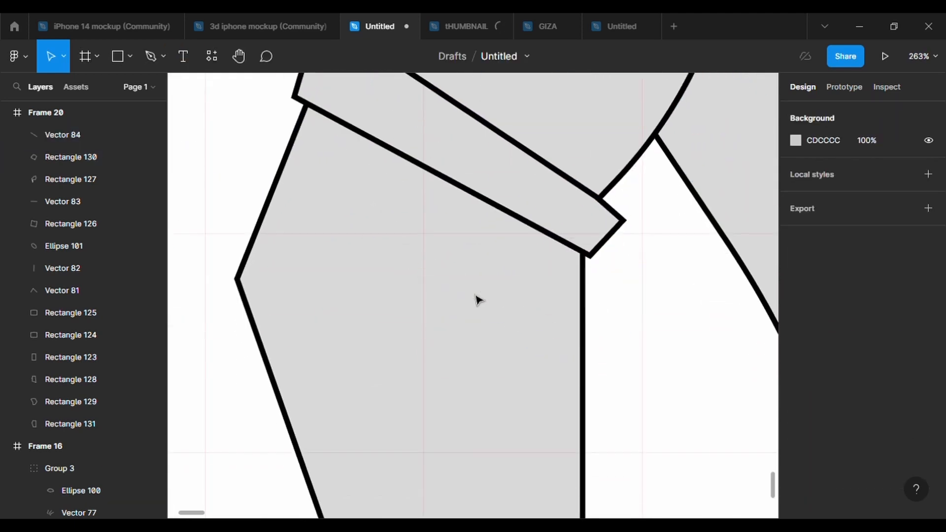
scroll(476, 297, "down", 4)
scroll(477, 297, "up", 3)
left_click(393, 189)
left_click(462, 58)
left_click_drag(372, 198, 348, 239)
left_click_drag(519, 235, 487, 209)
left_click_drag(520, 122, 524, 129)
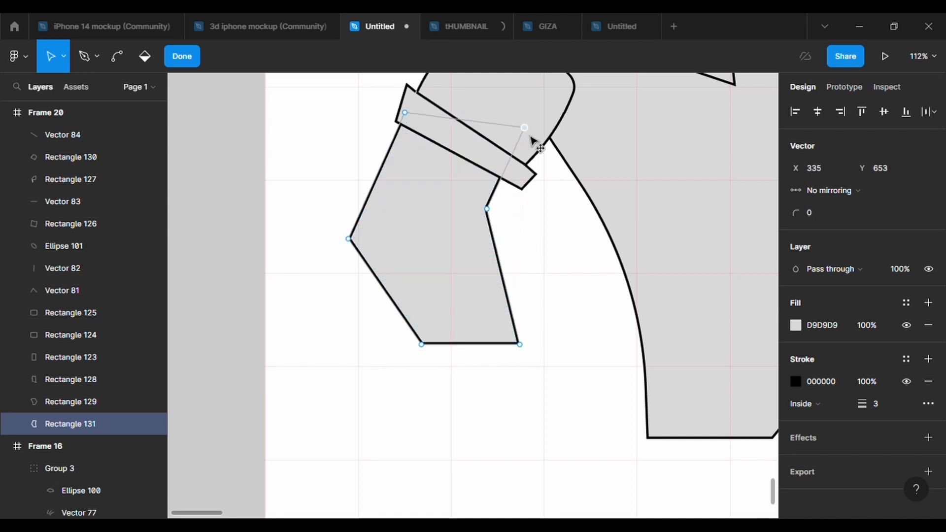
left_click_drag(488, 209, 504, 199)
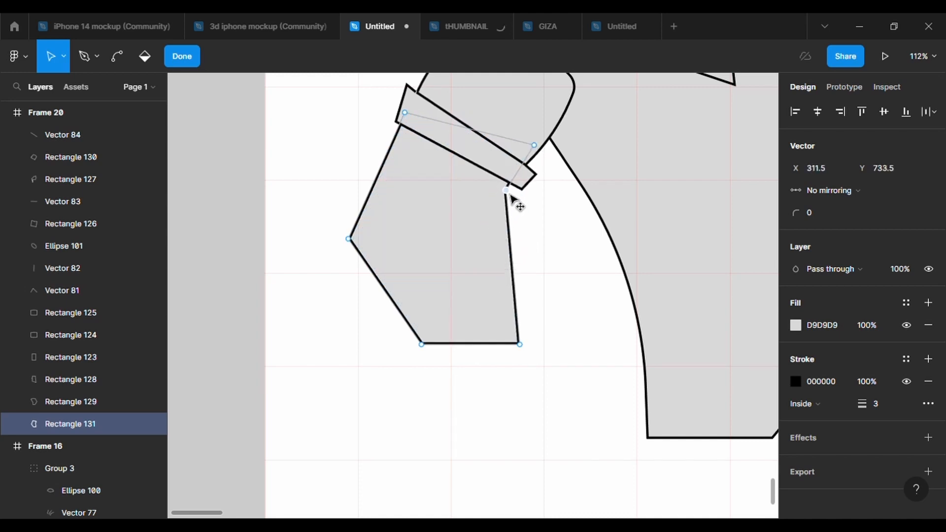
- Stretch the forearm's two lower corners toward the waist and curve its lower edge with an added point at corner radius 500
left_click_drag(524, 349, 650, 397)
left_click_drag(422, 343, 538, 383)
left_click_drag(443, 315, 431, 328)
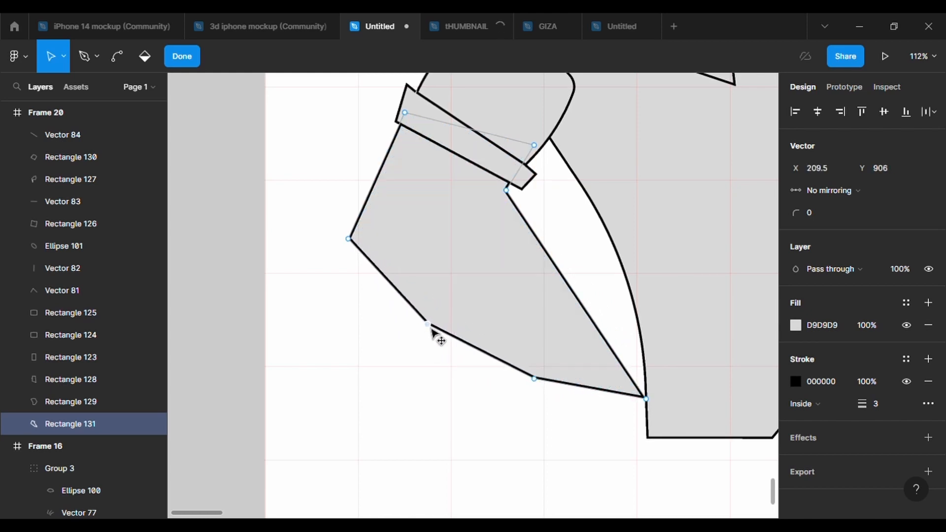
left_click(831, 212)
type("500")
key("Return")
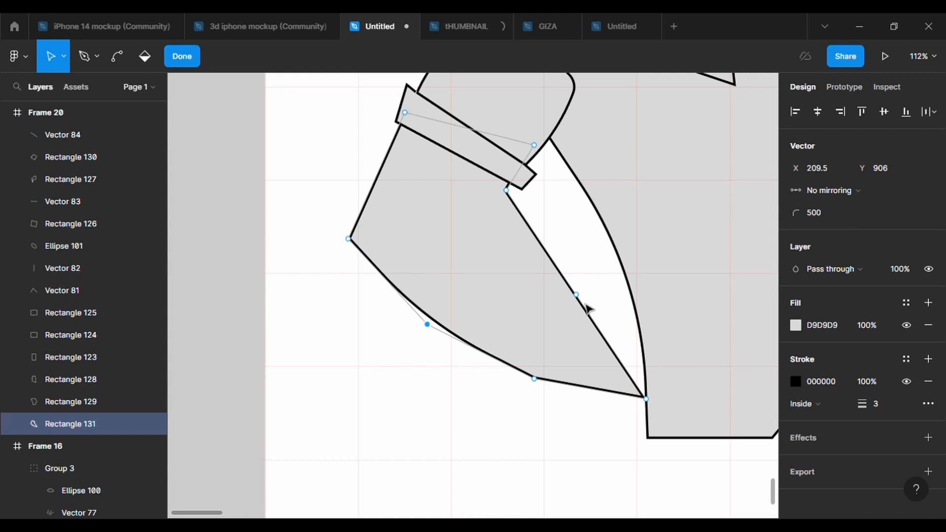
- Form the hand at the forearm's end by adding and moving points to make a small wrist notch and an angular fist
scroll(523, 369, "up", 5)
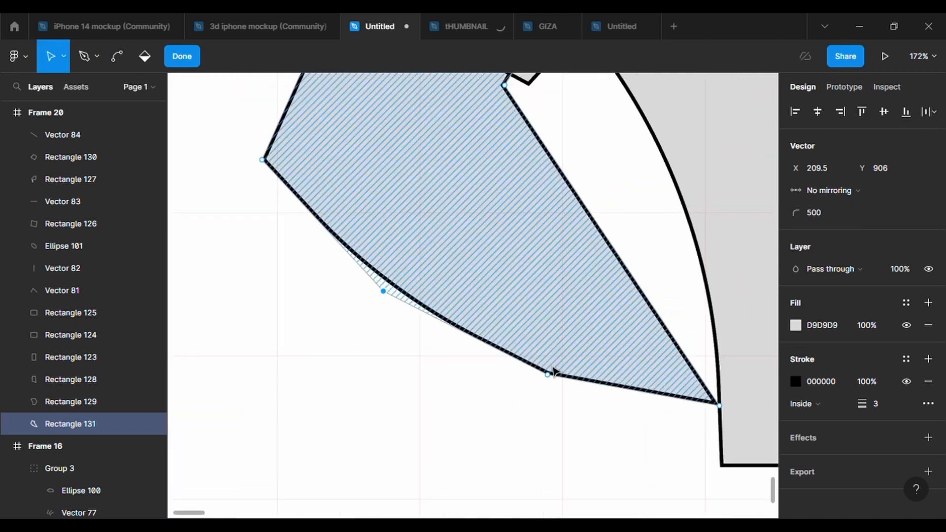
left_click_drag(534, 379, 535, 360)
left_click_drag(636, 378, 550, 377)
left_click_drag(630, 390, 530, 382)
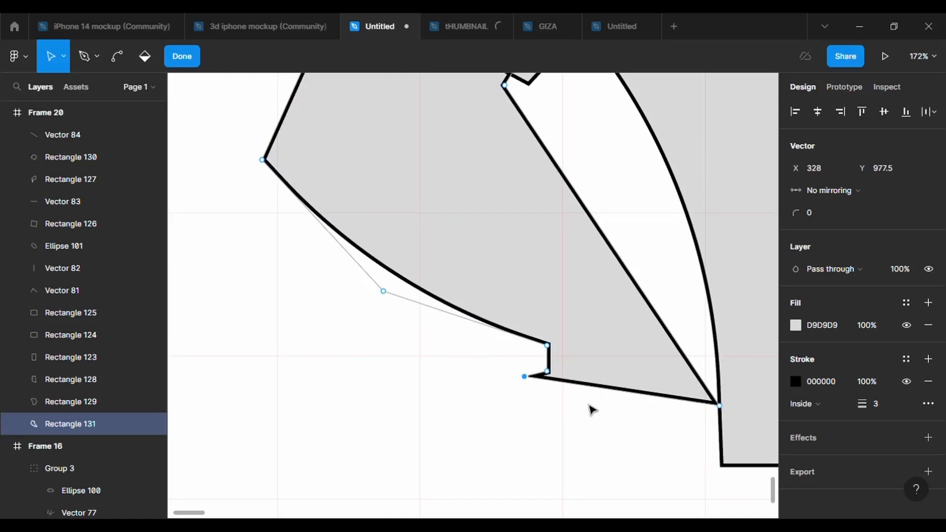
left_click_drag(622, 391, 579, 459)
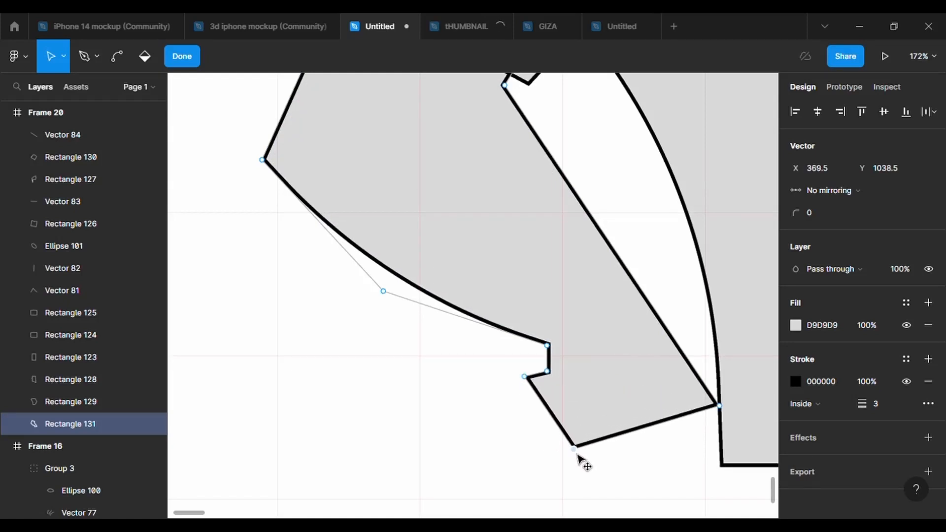
- Curve the short edge of the wrist notch with an added point at corner radius 500
scroll(557, 365, "up", 5, "ctrl")
left_click_drag(547, 359, 546, 361)
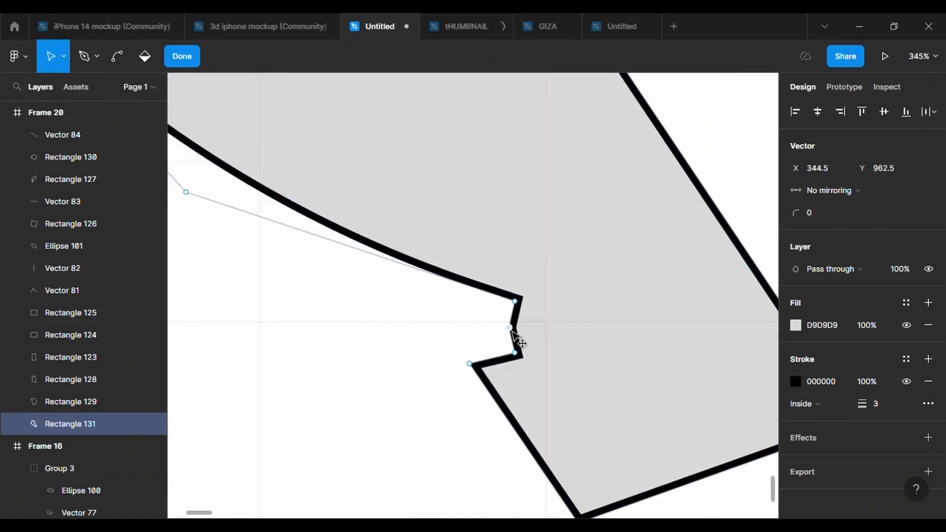
left_click(840, 212)
type("500")
key("Return")
scroll(639, 373, "down", 1)
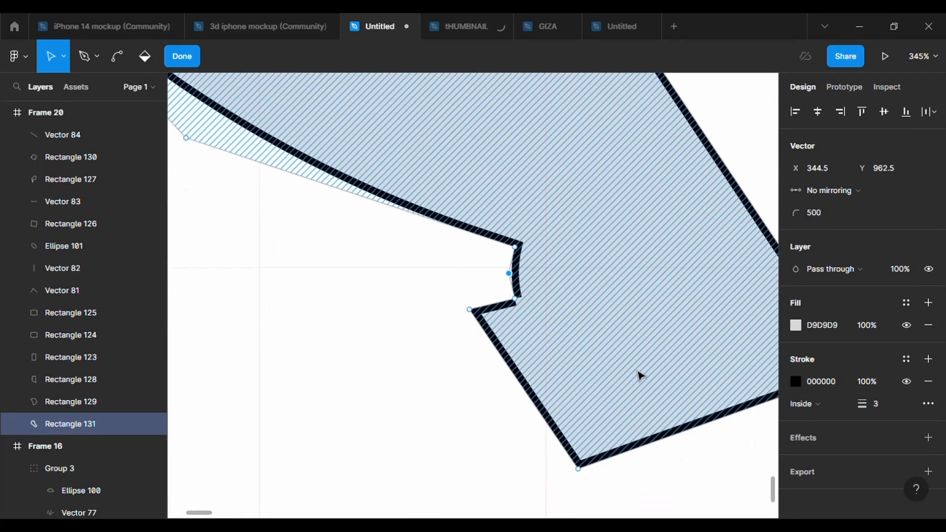
- Bulge the hand's outer and bottom edges with added points at corner radius 500
left_click_drag(536, 387, 509, 387)
left_click(828, 212)
type("500")
key("Return")
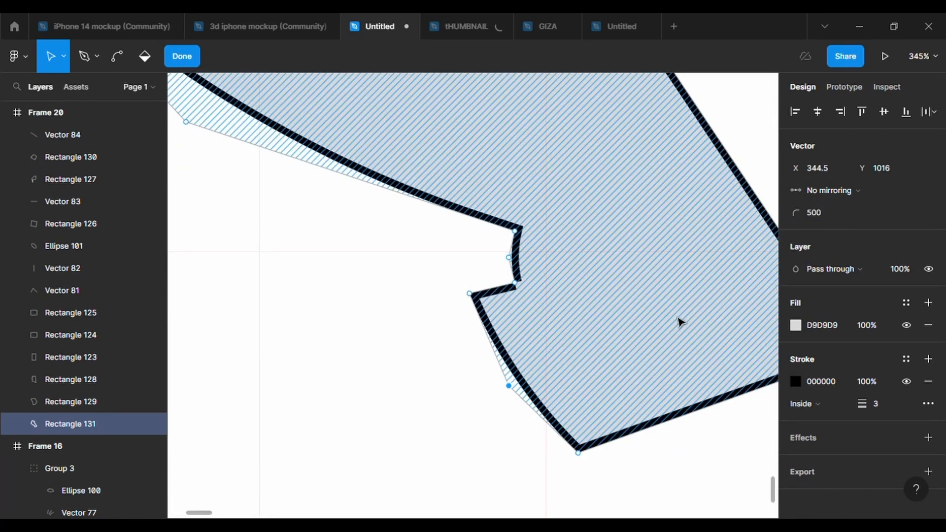
scroll(680, 323, "right", 6)
left_click_drag(399, 408, 405, 436)
left_click(822, 216)
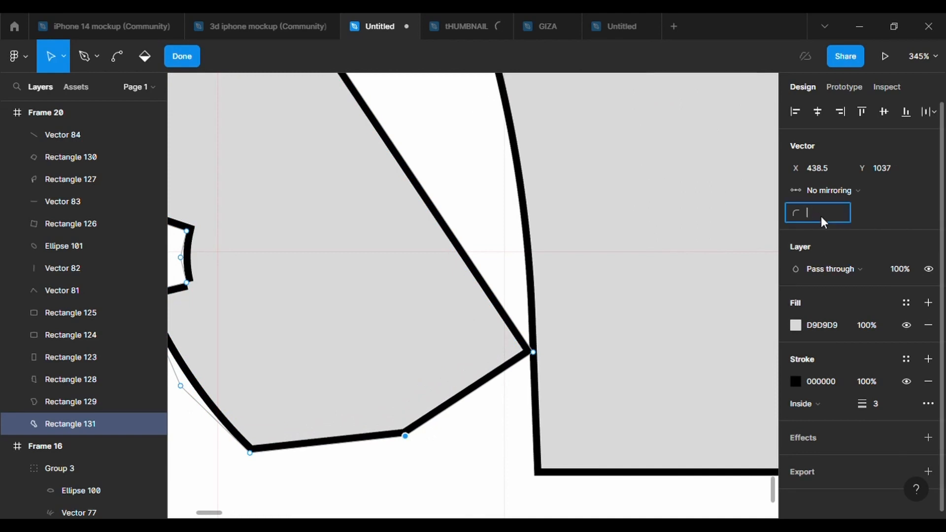
type("500")
key("Return")
- Draw a straight line with the Pen tool from the wrist notch diagonally down into the hand, and finish editing
scroll(520, 380, "down", 5)
scroll(519, 380, "up", 3)
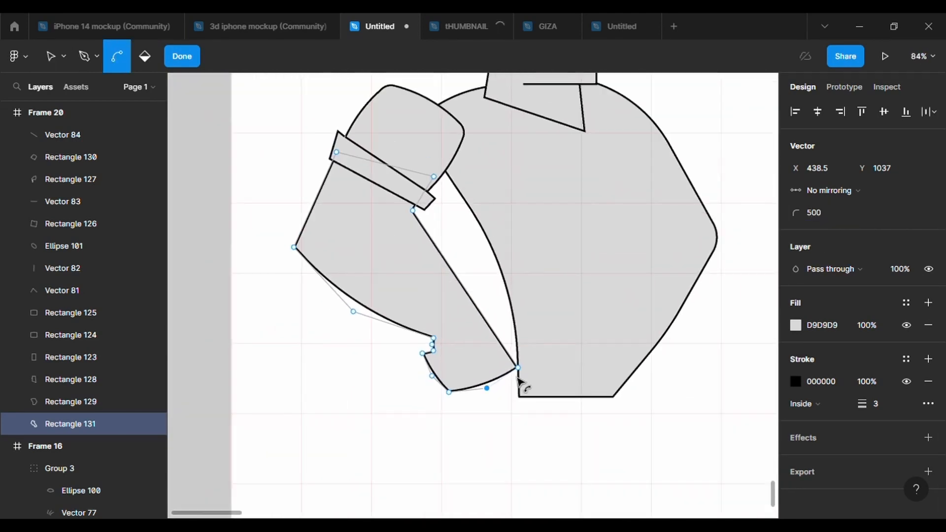
scroll(520, 381, "down", 2)
key("v")
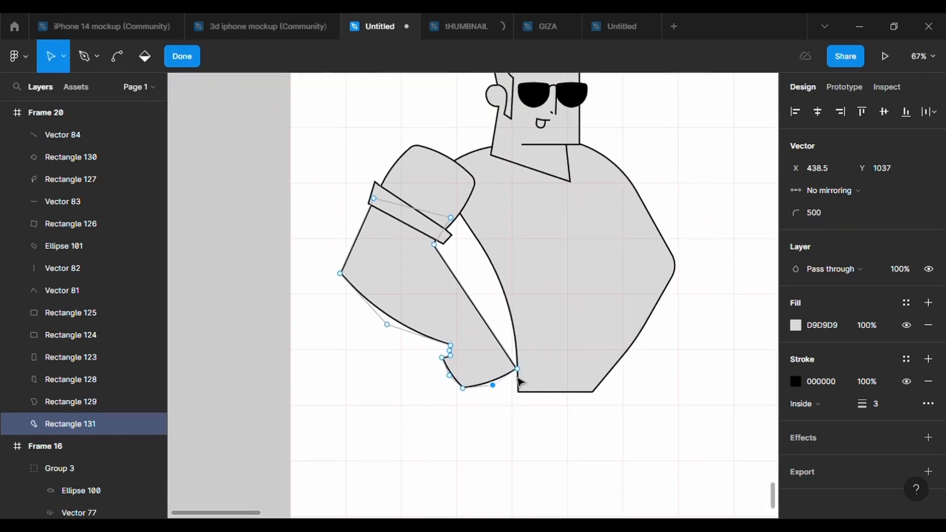
scroll(466, 347, "up", 6)
left_click(87, 56)
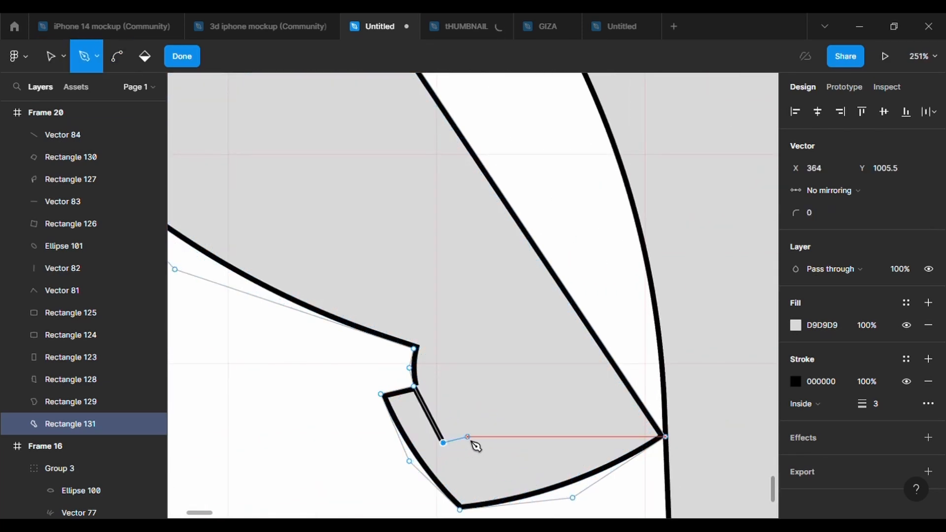
key("ctrl+z")
left_click(475, 470)
key("Return")
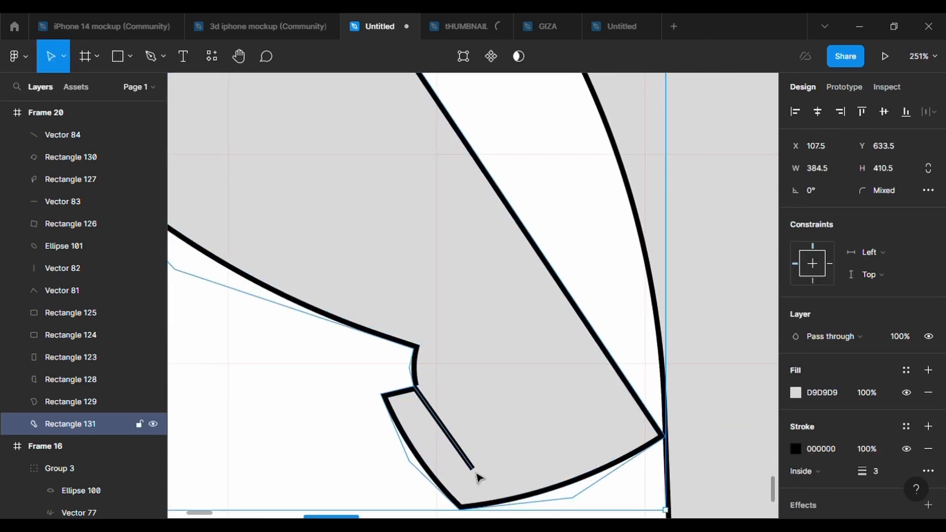
- Curve the hand's inner line with an added point at corner radius 500, adjust its free end and finish editing
key("Return")
left_click_drag(444, 428, 433, 431)
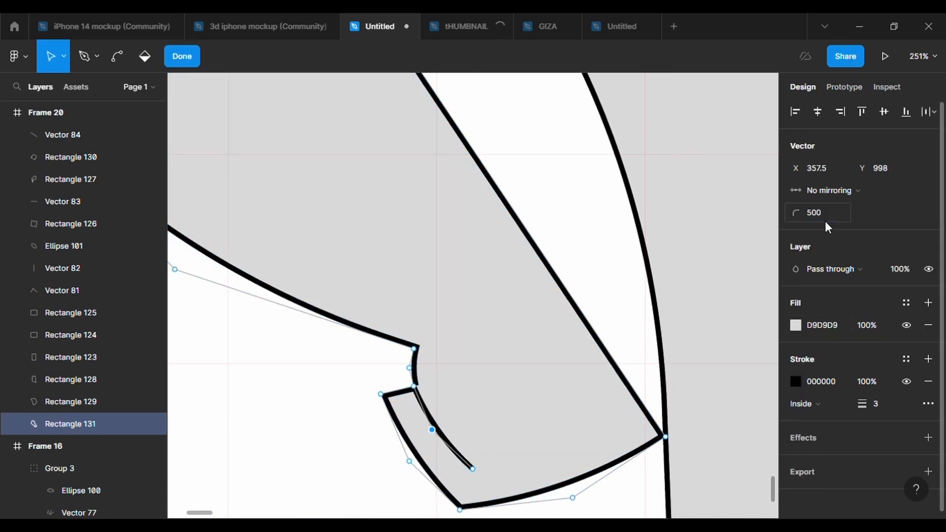
key("Escape")
key("Escape")
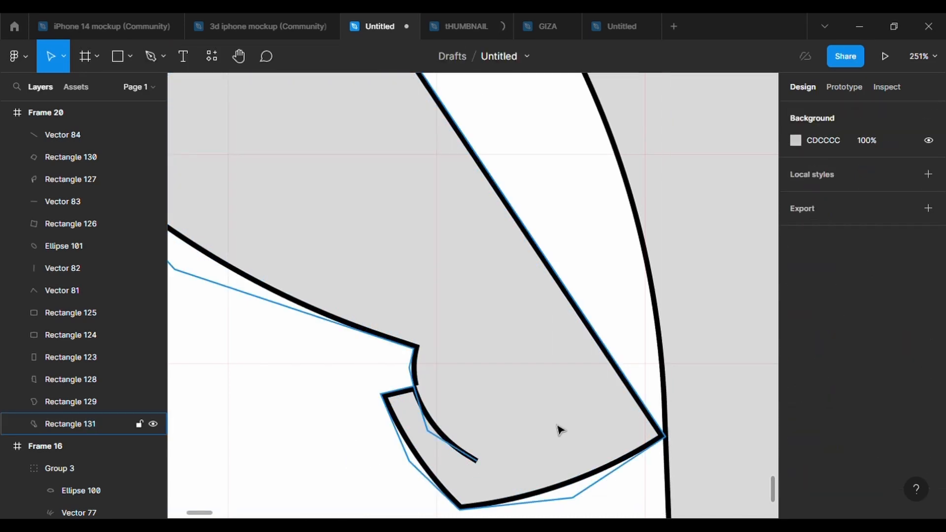
- Draw a two-segment line with the Pen tool from the forearm's inner point below the cuff toward the elbow
scroll(561, 430, "down", 6)
scroll(560, 430, "up", 1)
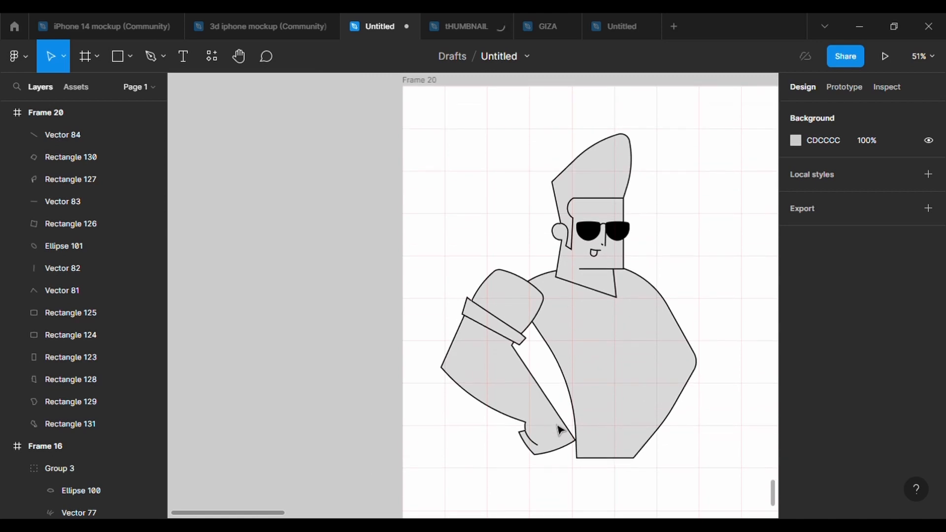
left_click(560, 433)
key("Return")
scroll(543, 350, "up", 5)
key("p")
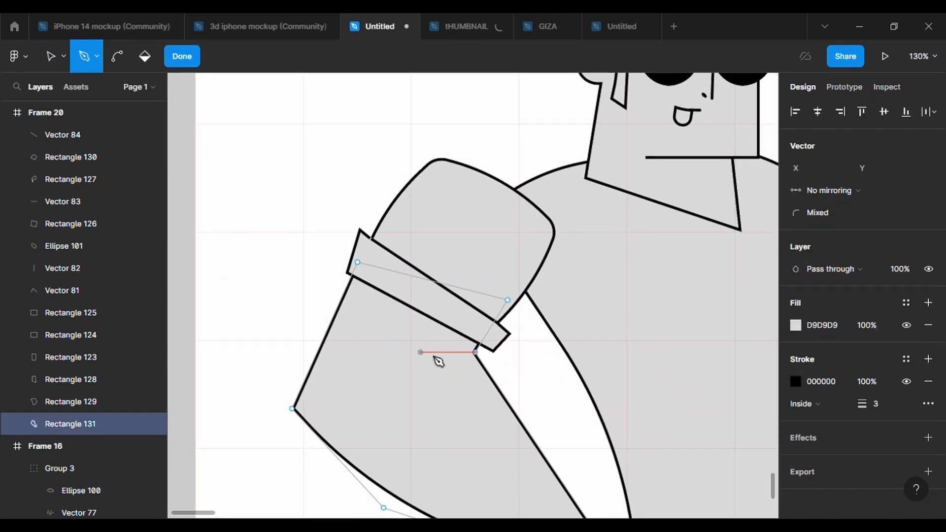
key("Escape")
key("Escape")
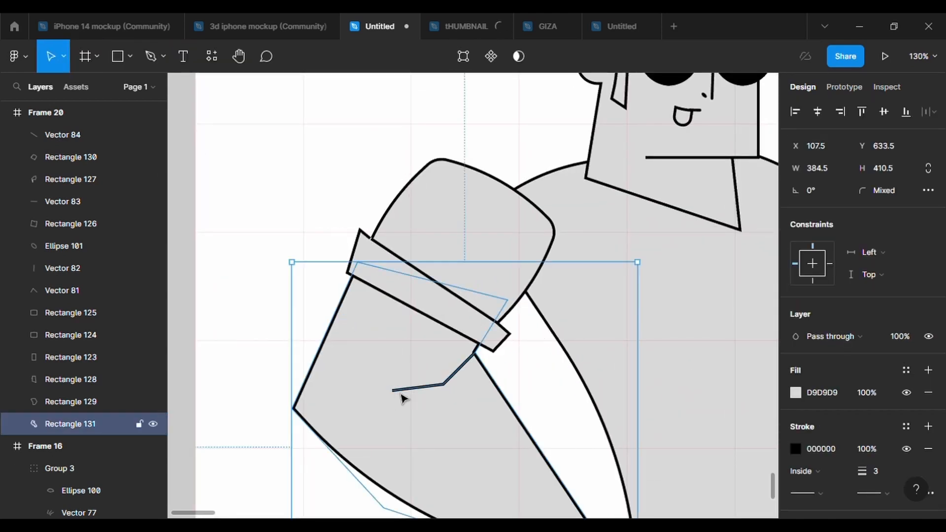
- Curve the forearm's crease line by setting its middle point to corner radius 500 and nudging the point
key("Return")
left_click(443, 384)
left_click(830, 215)
type("500")
key("Return")
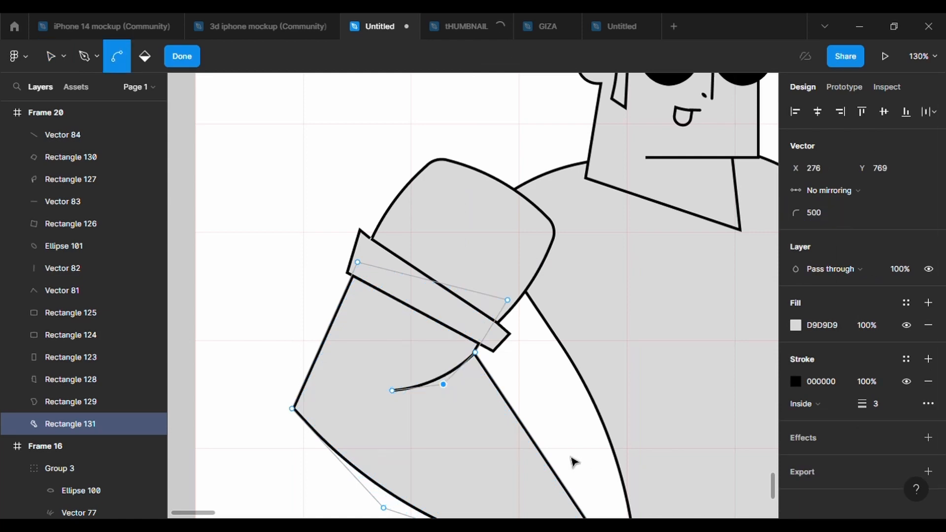
scroll(572, 460, "down", 3)
left_click(452, 265)
mouse_move(479, 265)
left_mouse_down()
mouse_move(502, 260)
mouse_move(468, 265)
left_mouse_up()
scroll(493, 258, "up", 3)
left_click(815, 214)
type("500")
key("Return")
left_click(627, 283)
scroll(623, 286, "down", 5)
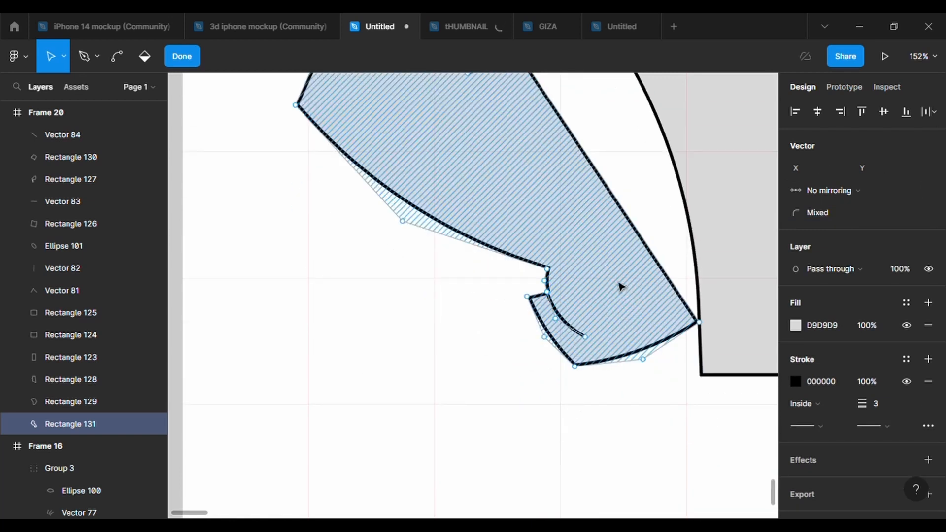
- Finish editing the forearm's crease line and deselect the forearm
key("Escape")
double_click(499, 230)
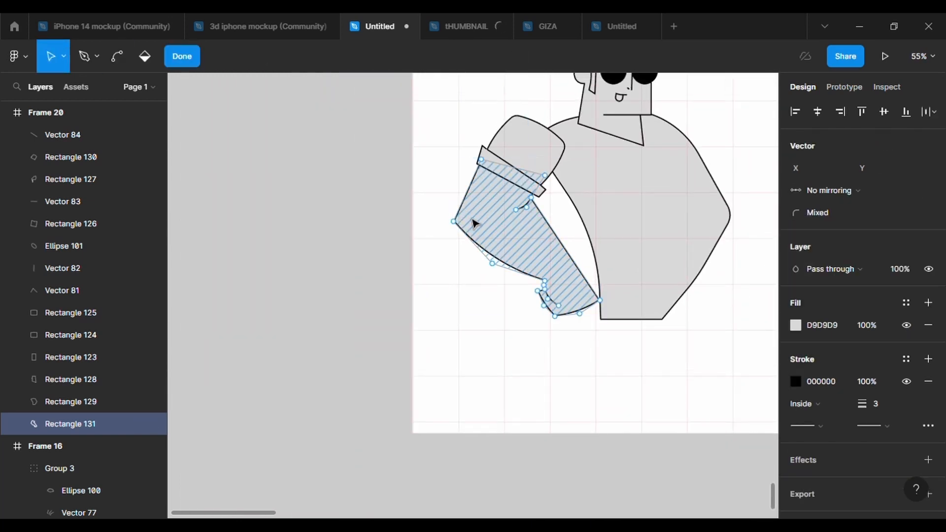
key("Escape")
key("Escape")
scroll(522, 287, "down", 3)
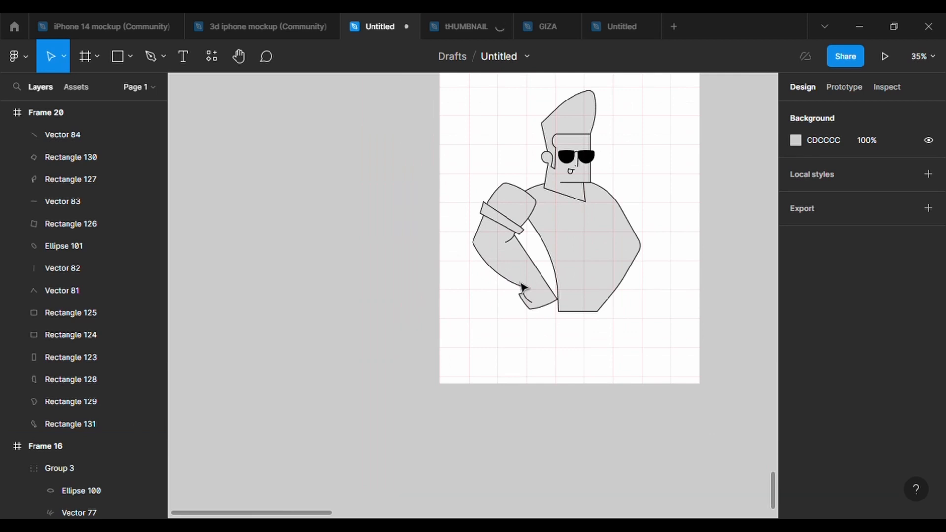
- Add a point on the torso's outer shoulder edge, pull it out to about X 825, Y 650.5 and set its corner radius to 500
double_click(637, 256)
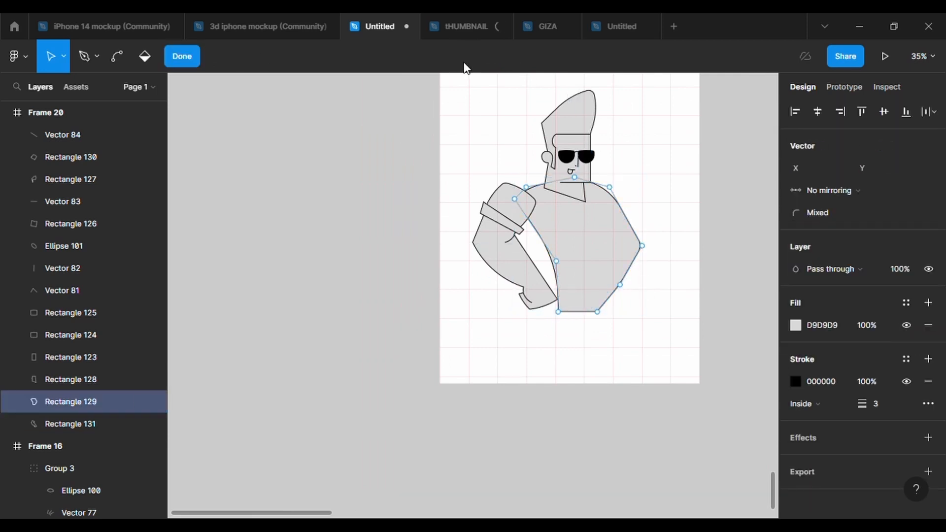
scroll(613, 201, "up", 5)
left_click_drag(650, 249, 679, 244)
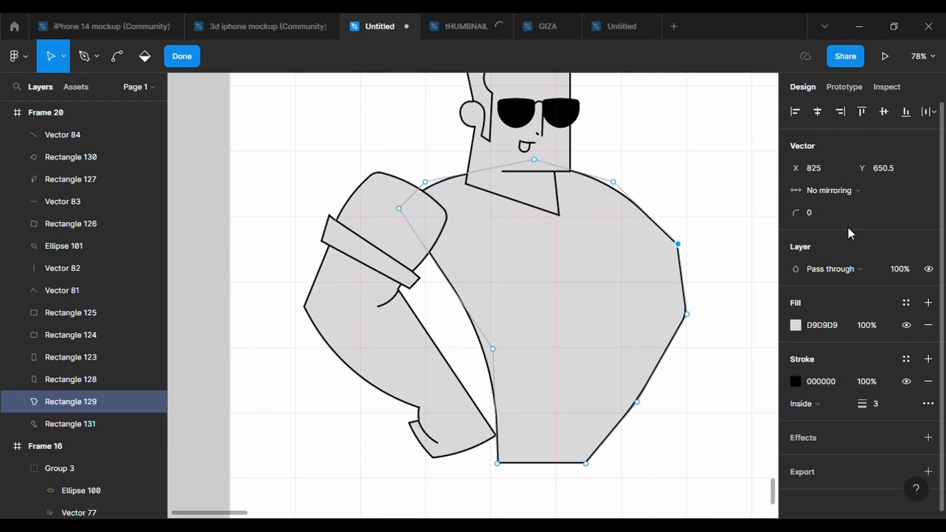
left_click(838, 215)
type("500")
key("Return")
- Raise the torso's outermost side point and move the lower side point outward to about X 802, Y 927
left_click_drag(687, 314, 698, 279)
left_click_drag(640, 408, 665, 397)
scroll(667, 401, "down", 3)
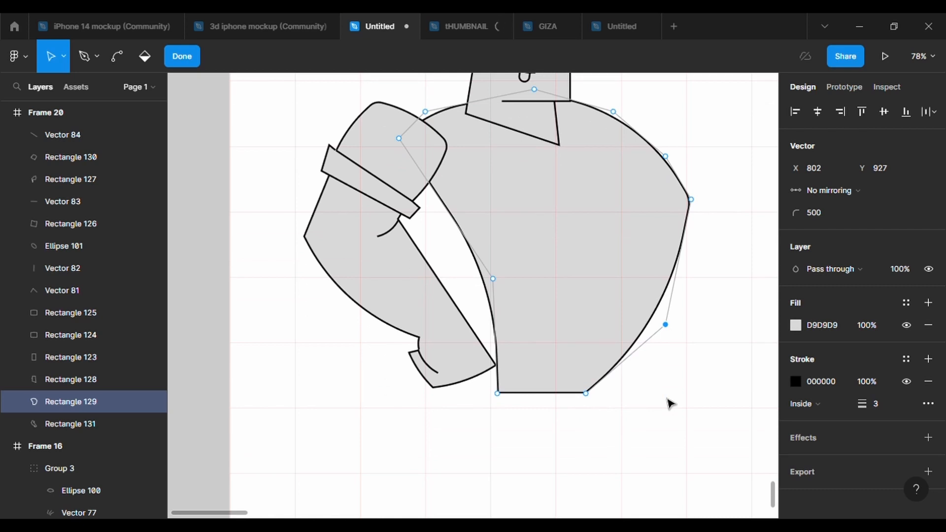
- Select all the character's shapes and scale them down together to about 536 × 696
scroll(668, 400, "down", 5)
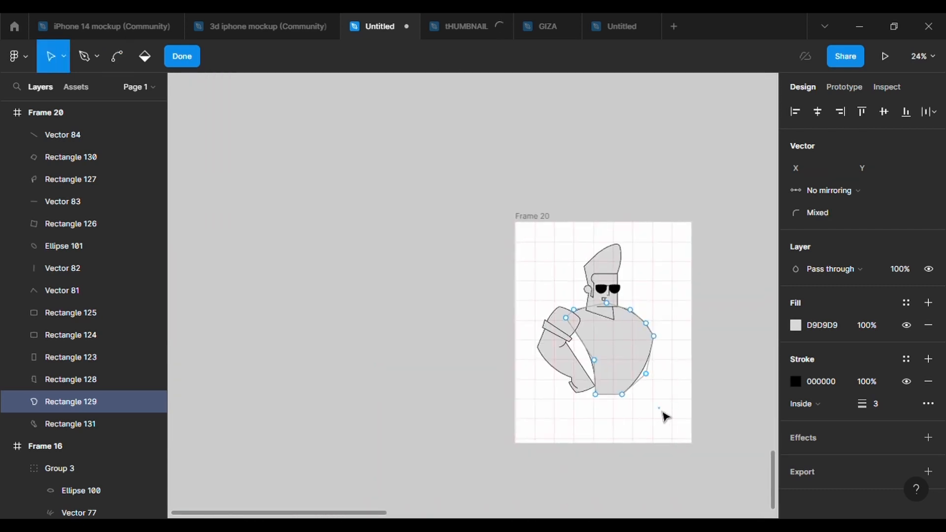
left_click(657, 424)
left_click_drag(655, 417, 560, 253)
left_click_drag(654, 394, 613, 358)
scroll(613, 358, "up", 8)
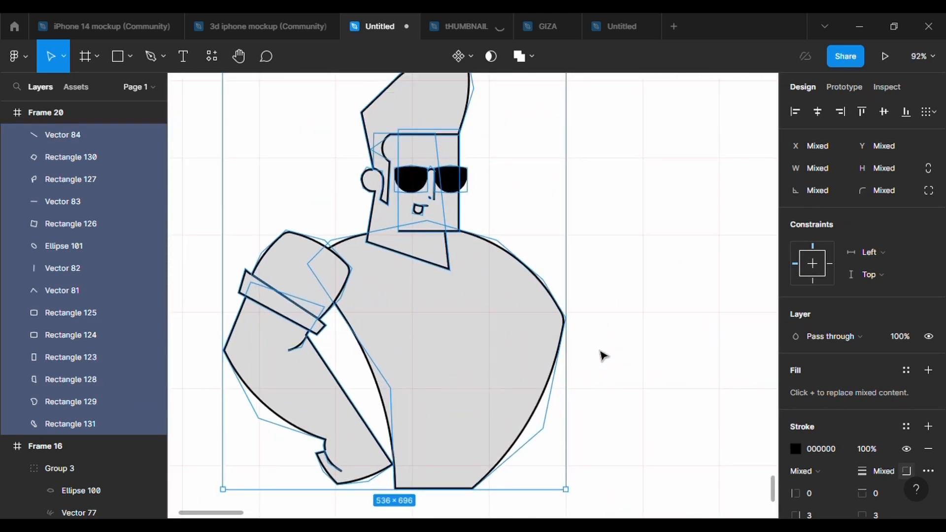
- Duplicate the sleeve shape onto the opposite shoulder and rotate the copy to -60°
left_click(283, 279)
left_click_drag(281, 275, 537, 301)
left_click_drag(571, 367, 616, 270)
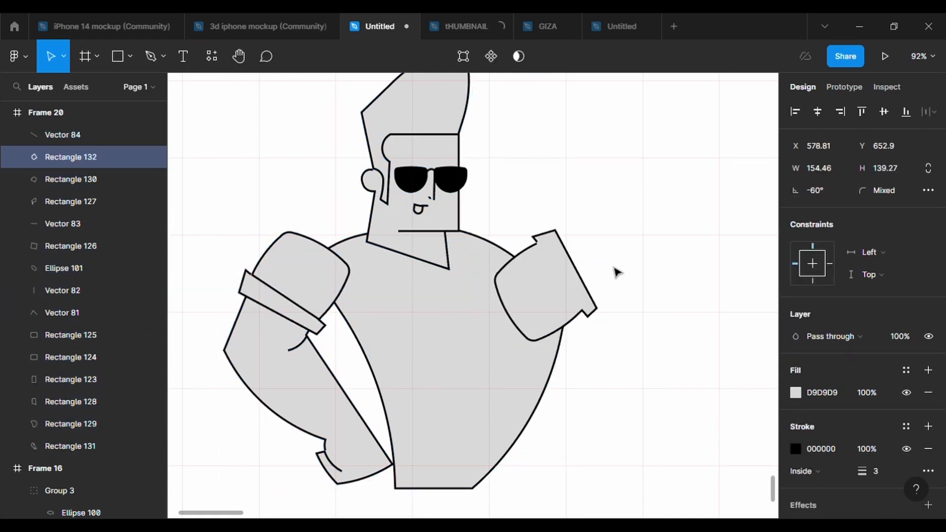
- Send the copied sleeve to the back, rotate it to about -87° and reposition it at the shoulder
right_click(572, 310)
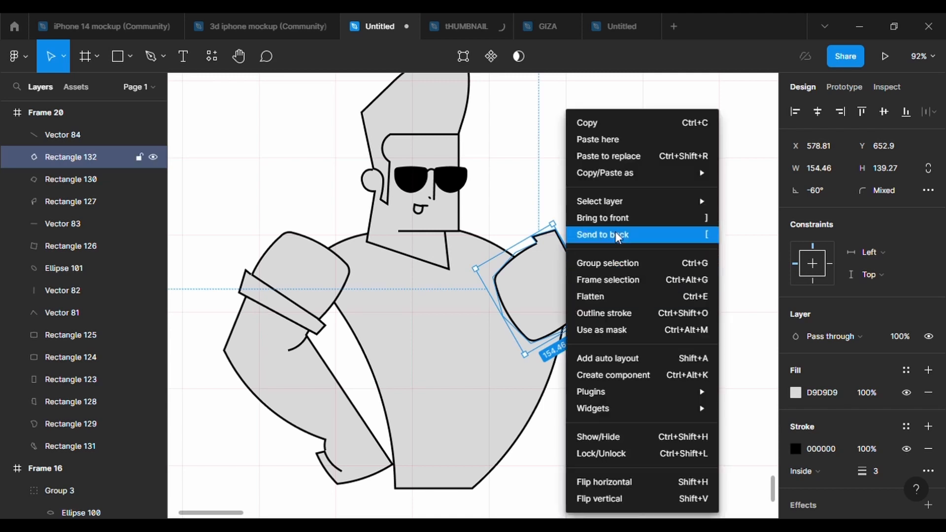
left_click(579, 232)
left_click_drag(578, 303, 565, 281)
scroll(563, 279, "up", 4)
- Reshape the copied sleeve's upper edge by moving its shoulder-side point inward behind the torso and adjusting the points toward the cuff
double_click(551, 260)
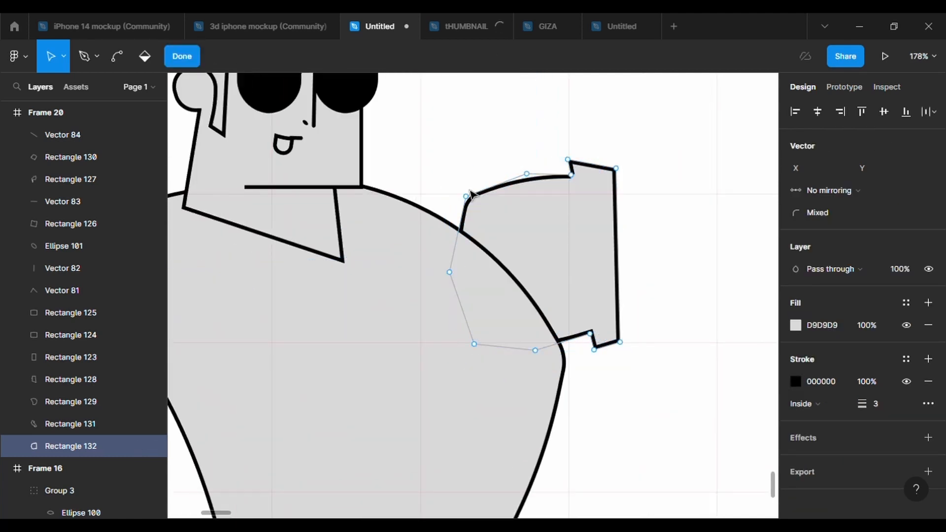
left_click_drag(469, 201, 440, 235)
left_click_drag(486, 204, 548, 174)
- Curve the sleeve's underside with a point at about X 719.44, Y 706 and corner radius 500, and move the cuff's lower inner corner
left_click_drag(568, 341, 575, 333)
scroll(601, 356, "up", 4)
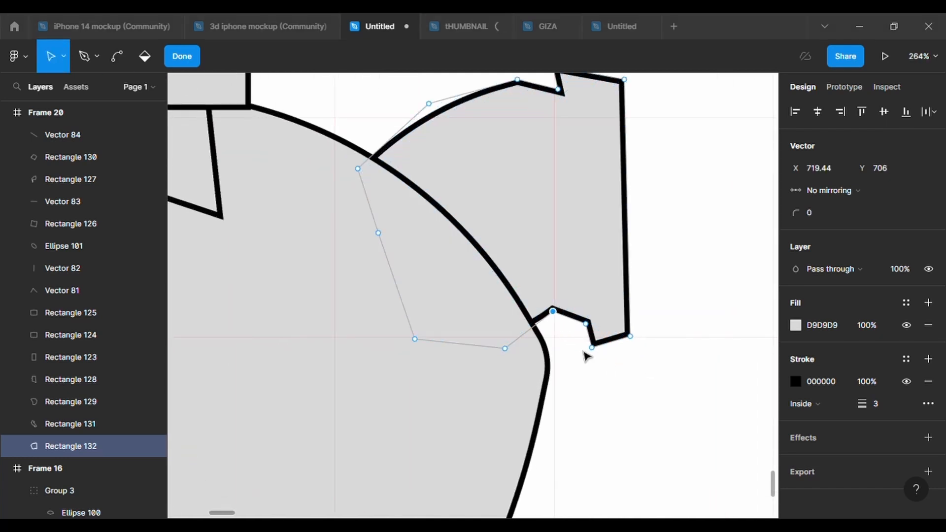
left_click(811, 213)
type("500")
key("Return")
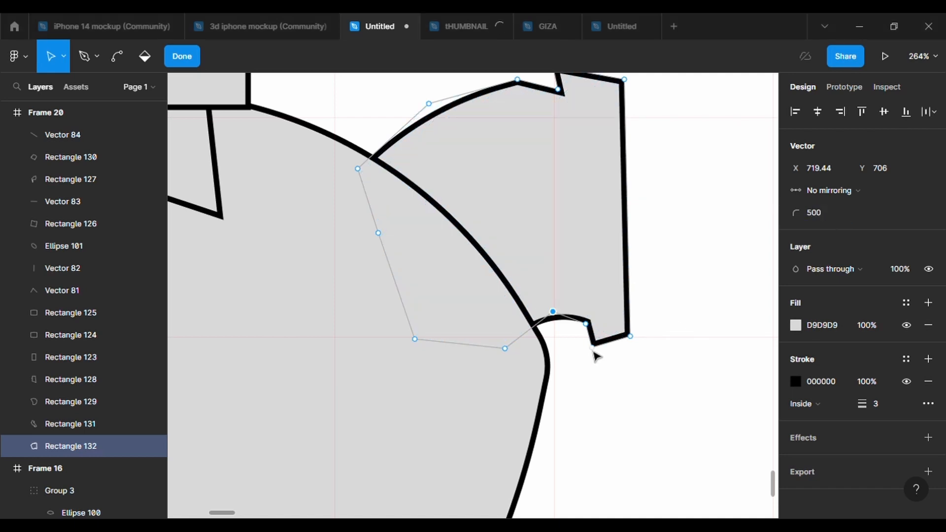
left_click_drag(593, 349, 579, 324)
scroll(699, 327, "down", 3)
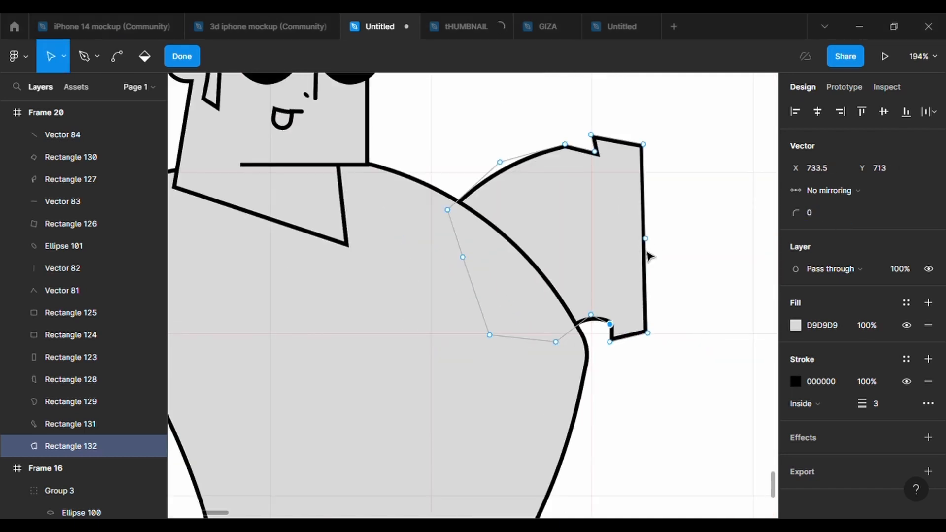
- Bow the cuff's outer edge with a midpoint at about X 768, Y 647.5 and corner radius 500, finish editing and nudge the sleeve
left_click_drag(646, 239, 657, 237)
left_click(810, 212)
type("500")
key("Return")
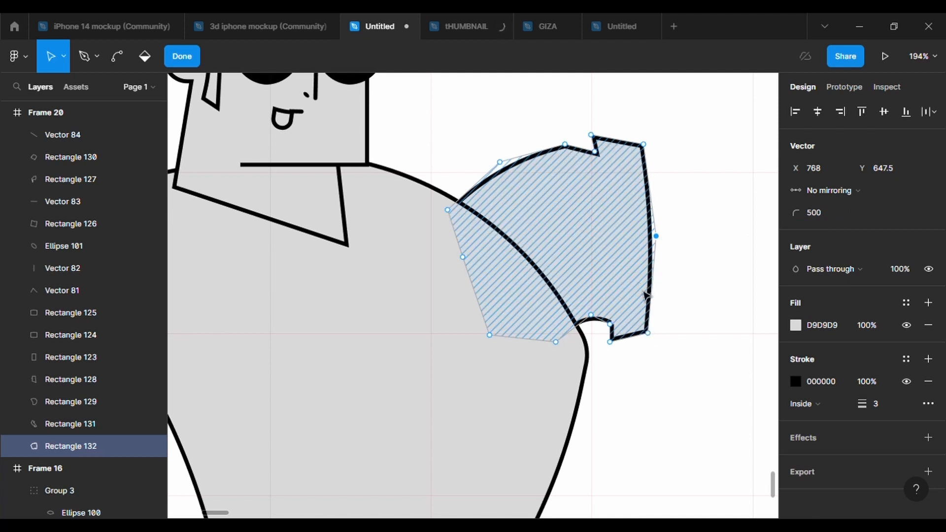
key("Escape")
left_click_drag(625, 279, 622, 283)
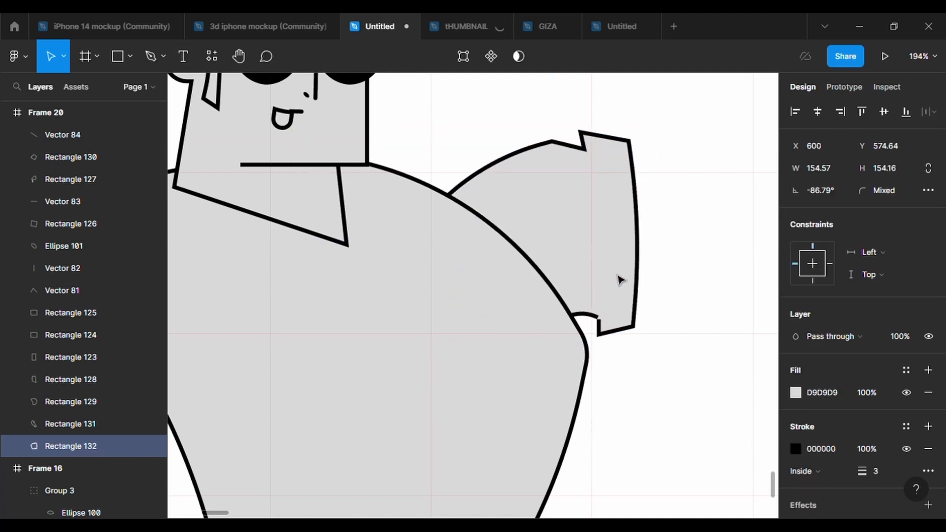
- Duplicate the first sleeve's cuff line, rotate the copy to about -52° and align it with the second cuff's inner edge
scroll(697, 319, "down", 6)
left_click(351, 320)
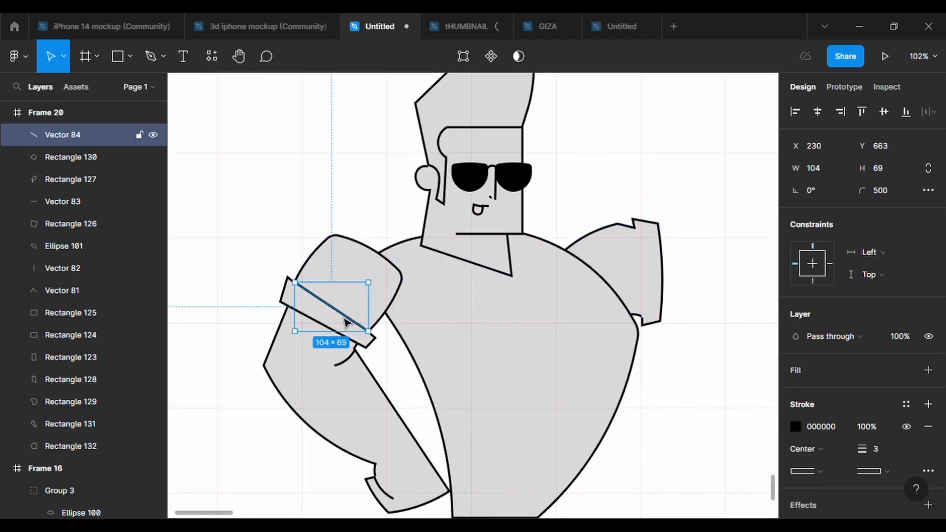
key("ctrl+d")
left_click_drag(339, 317, 636, 281)
left_click_drag(673, 318, 633, 324)
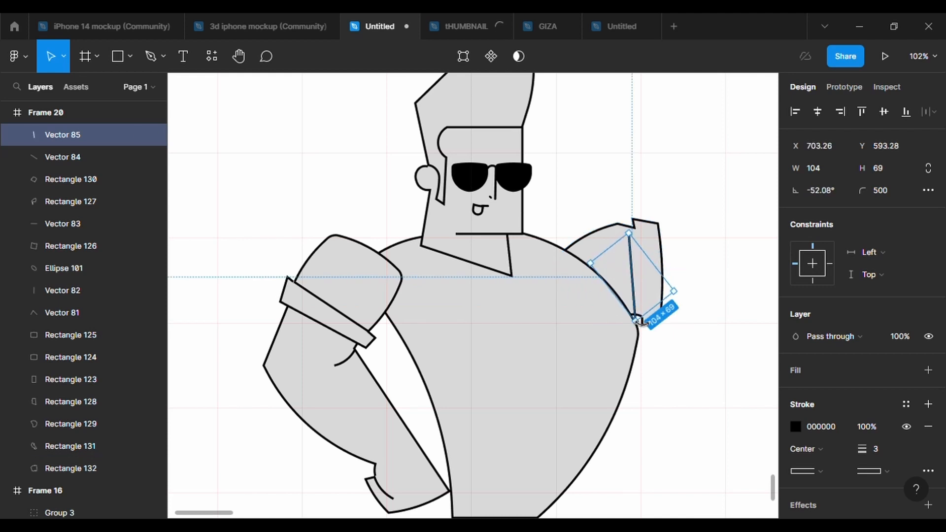
left_click_drag(631, 283, 640, 280)
left_click(714, 387)
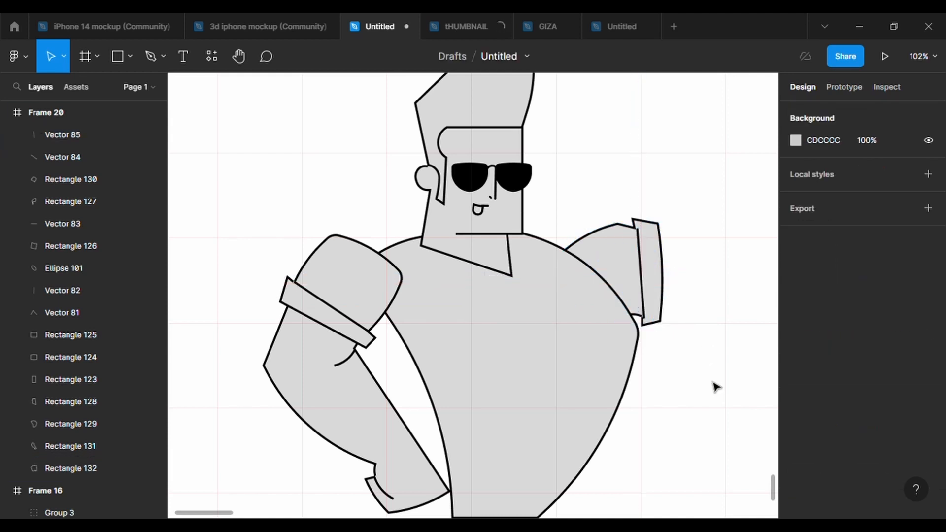
- Draw a rectangle of about 224 × 122 beside the second cuff and give it a 3 px black inside stroke
scroll(714, 386, "down", 4)
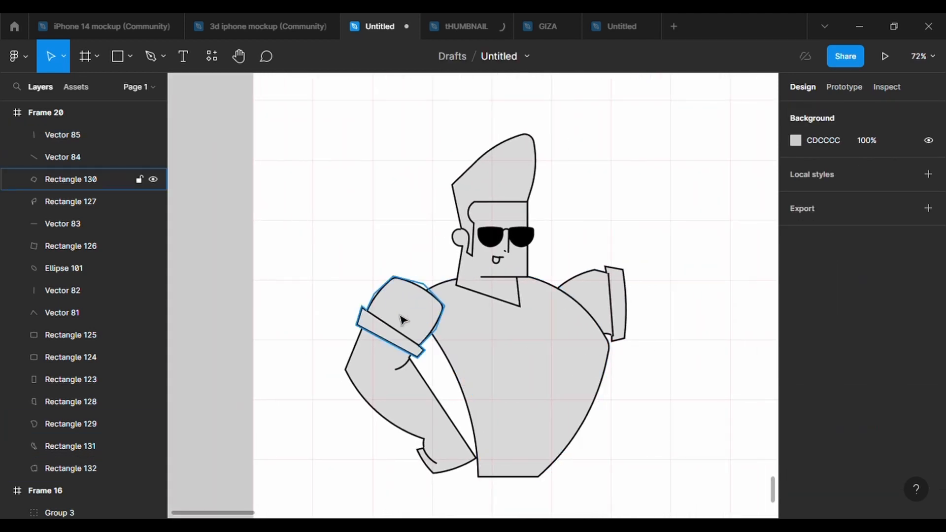
left_click(117, 56)
left_click_drag(618, 285, 730, 345)
left_click_drag(678, 331, 673, 324)
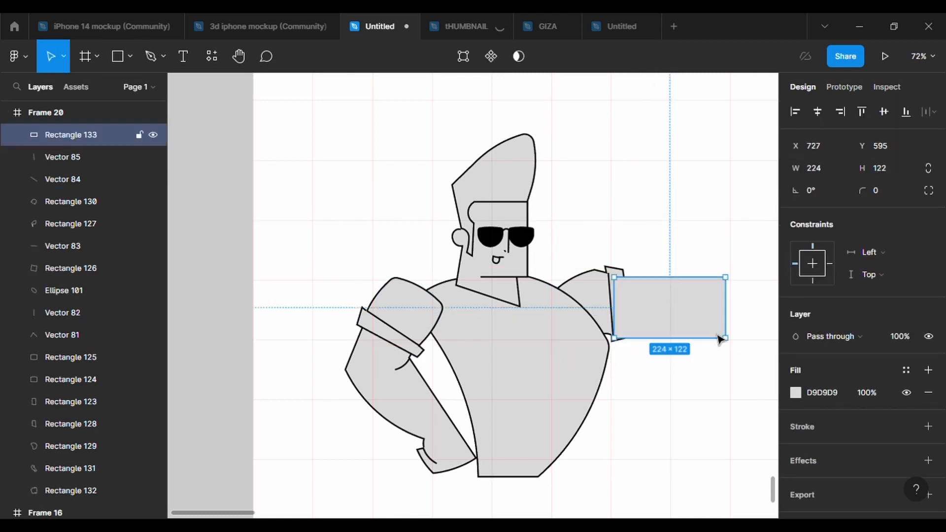
left_click(928, 427)
left_click(879, 474)
type("3")
key("Return")
- Send the forearm rectangle to the back and tuck it behind the cuff at about X 720, Y 588
right_click(663, 298)
left_click(676, 221)
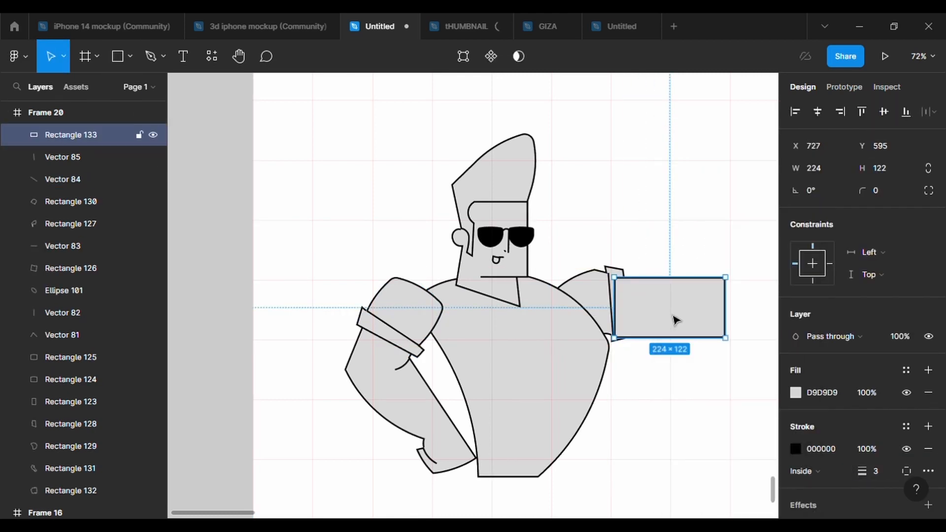
right_click(668, 314)
left_click(680, 235)
left_click_drag(678, 310, 675, 307)
- Add points along the rectangle's top edge and pull them up into a raised forearm peaking at about X 809, Y 508
scroll(675, 311, "up", 5)
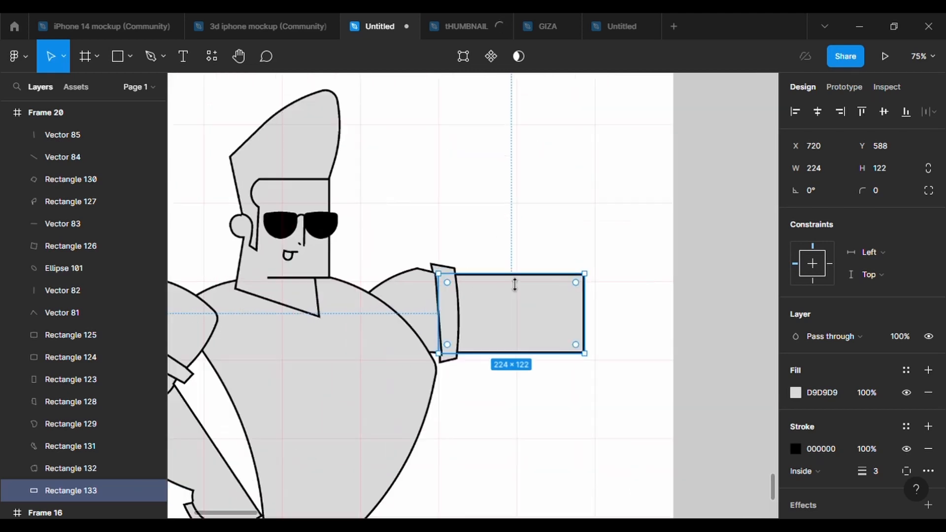
key("Return")
left_click_drag(561, 272, 459, 237)
left_click_drag(554, 256, 493, 181)
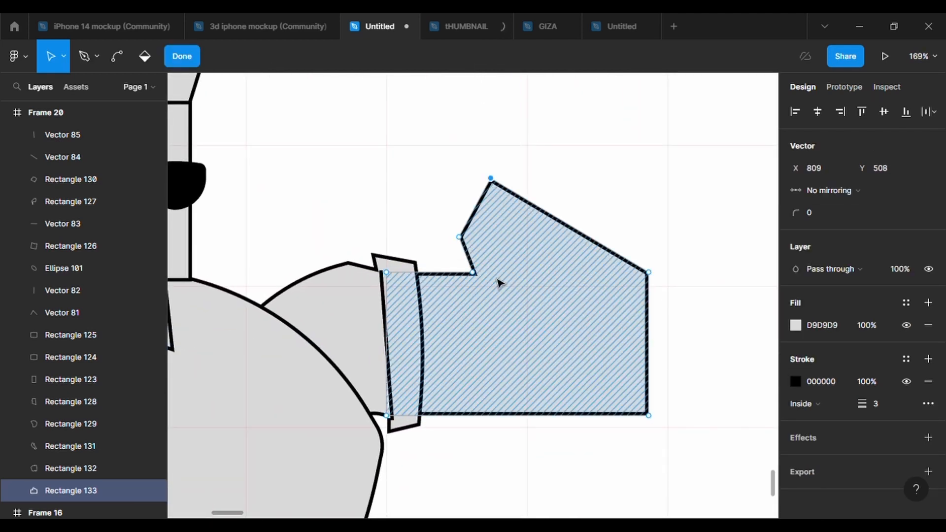
- Raise the elbow corner and curve the forearm's bottom edge with a point at about X 870.5, Y 713.5 and corner radius 500
left_click_drag(649, 417, 654, 400)
key("ctrl+z")
left_click_drag(565, 411, 562, 419)
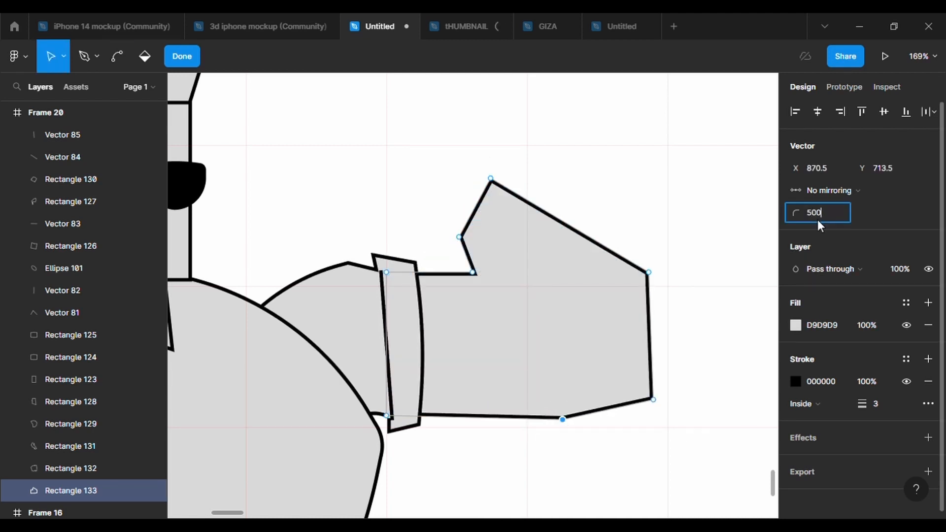
key("Return")
- Set the corner radius of the raised forearm's inner bend point to 500
left_click(460, 237)
left_click(825, 214)
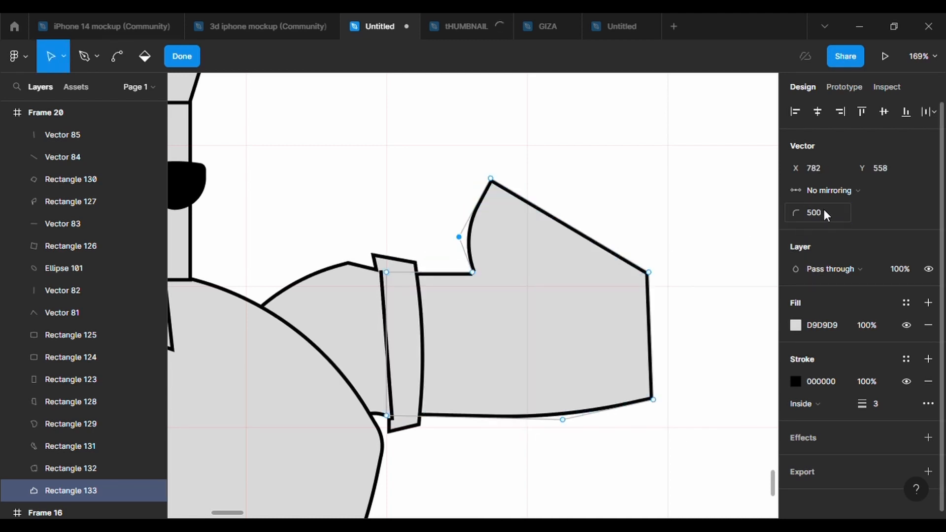
key("Return")
- Add a point on the forearm's sloping outer edge and set both outer edge points to corner radius 500
left_click_drag(570, 225, 660, 282)
left_click(836, 212)
type("500")
key("Return")
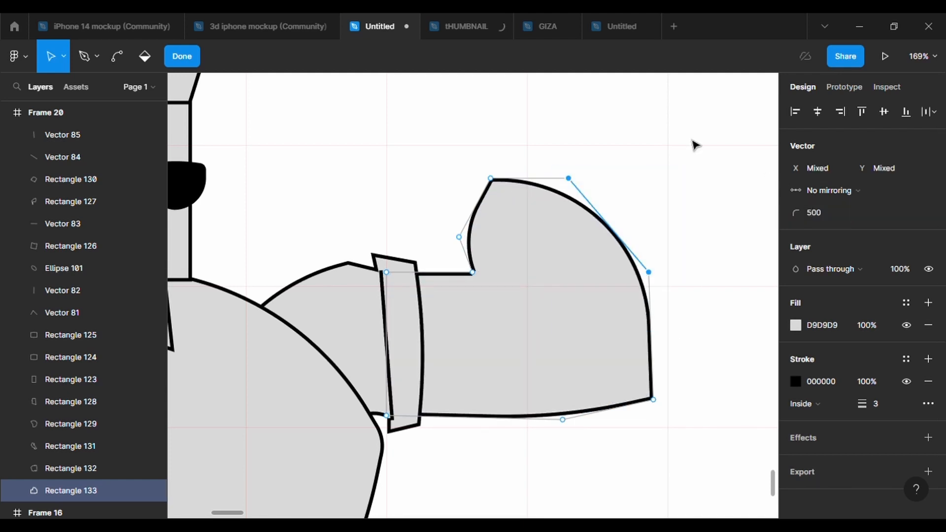
- Extend the forearm's tip upward, add a wrist corner at about X 768, Y 500.5 and move the inner bend point to X 768, Y 559
left_click_drag(491, 178, 507, 136)
left_click_drag(483, 187, 449, 169)
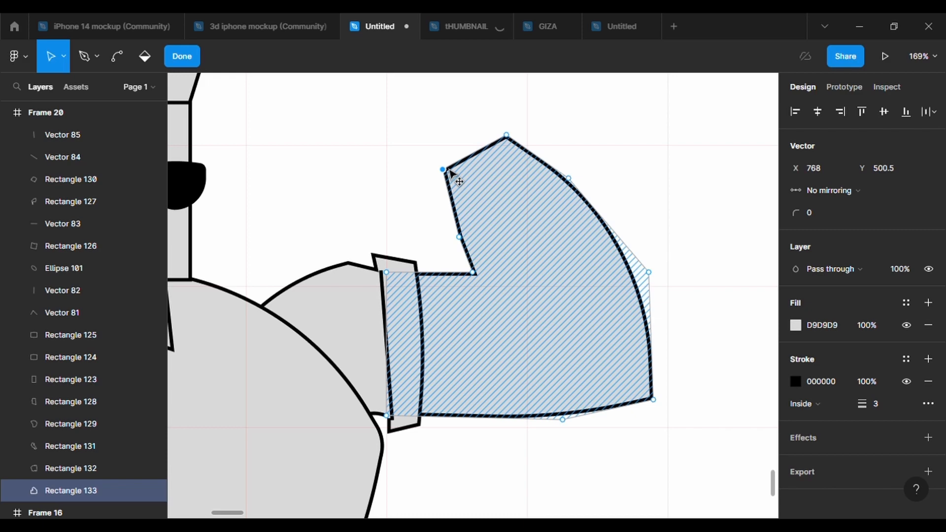
left_click_drag(459, 237, 443, 238)
- Lower the forearm's wrist points and move the outer edge points to about X 955.5, Y 602.5 and X 889, Y 516.5
scroll(499, 204, "up", 3)
scroll(499, 204, "down", 5)
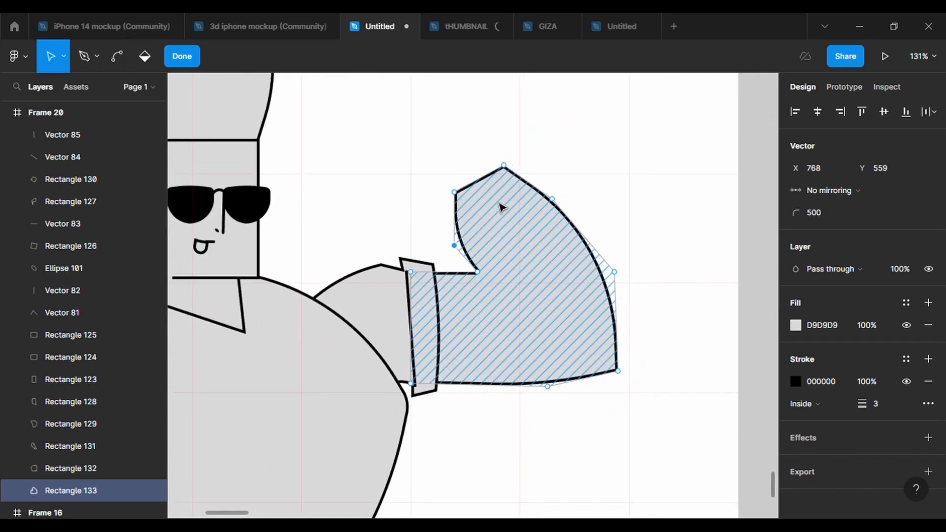
scroll(502, 207, "down", 2)
scroll(502, 207, "up", 3)
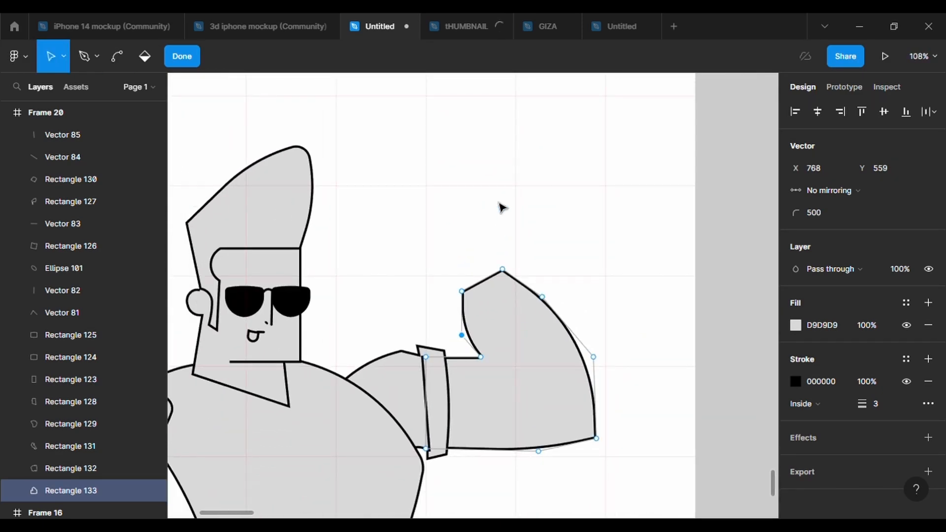
scroll(501, 207, "down", 4)
scroll(502, 207, "up", 1)
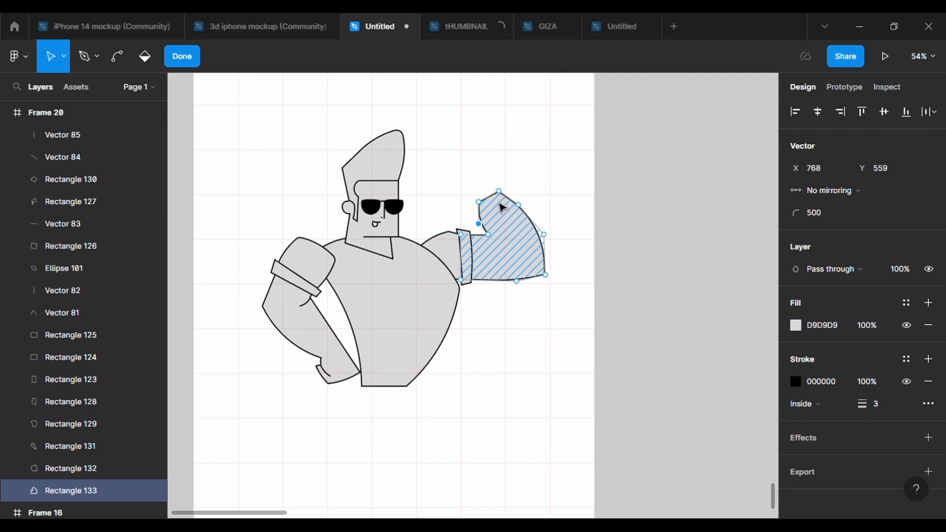
scroll(502, 207, "down", 2)
scroll(502, 207, "up", 4)
left_click_drag(427, 174, 495, 217)
left_click_drag(576, 258, 583, 266)
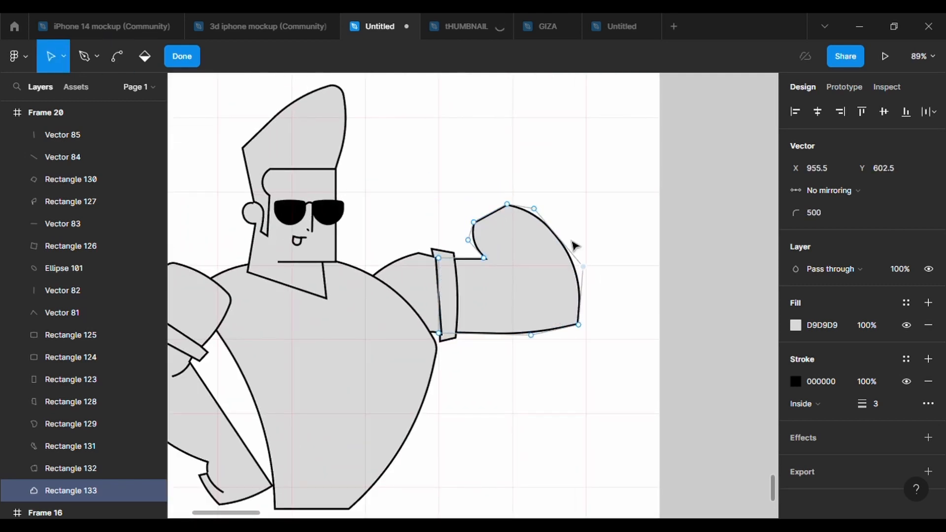
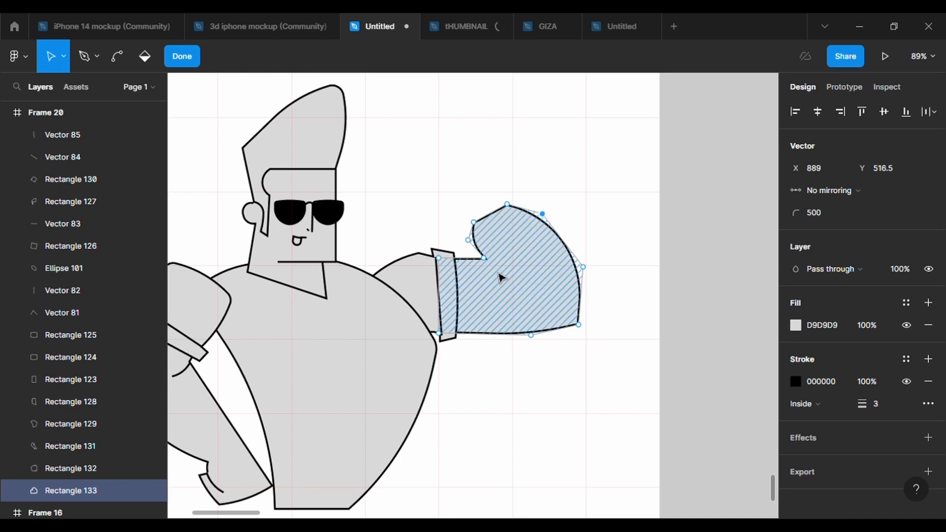
- Add points along the forearm's wrist edge and pull out an angular hand pointing toward the head
scroll(500, 257, "up", 5)
scroll(501, 258, "down", 4)
left_click_drag(488, 223, 480, 175)
scroll(456, 254, "up", 3)
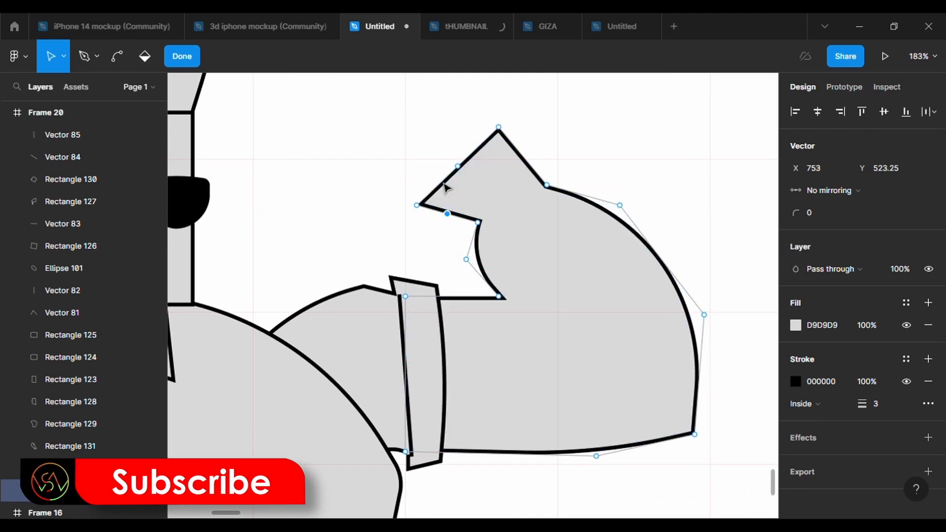
- Stretch the hand toward the head, add a lower front corner, and move the hand's top corner to X 757, Y 446
left_click_drag(417, 205, 339, 186)
left_click(438, 217)
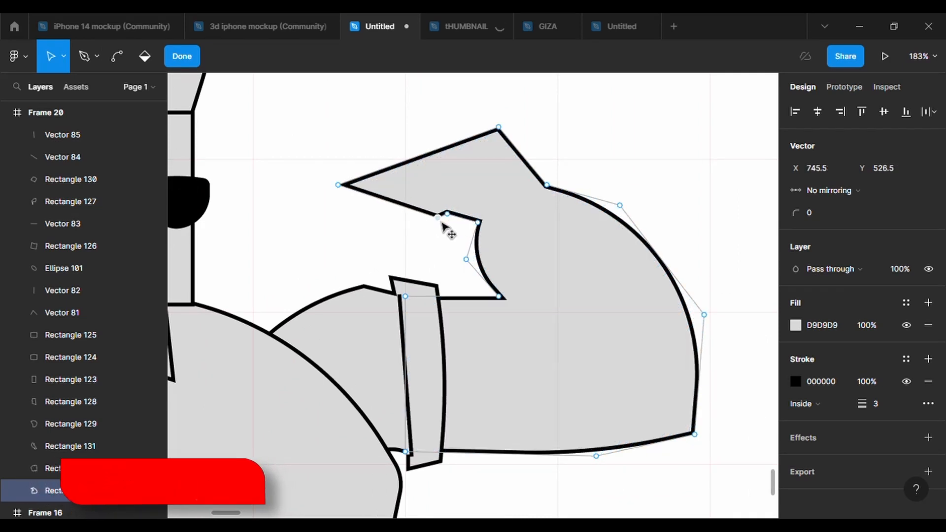
left_click_drag(441, 222, 392, 223)
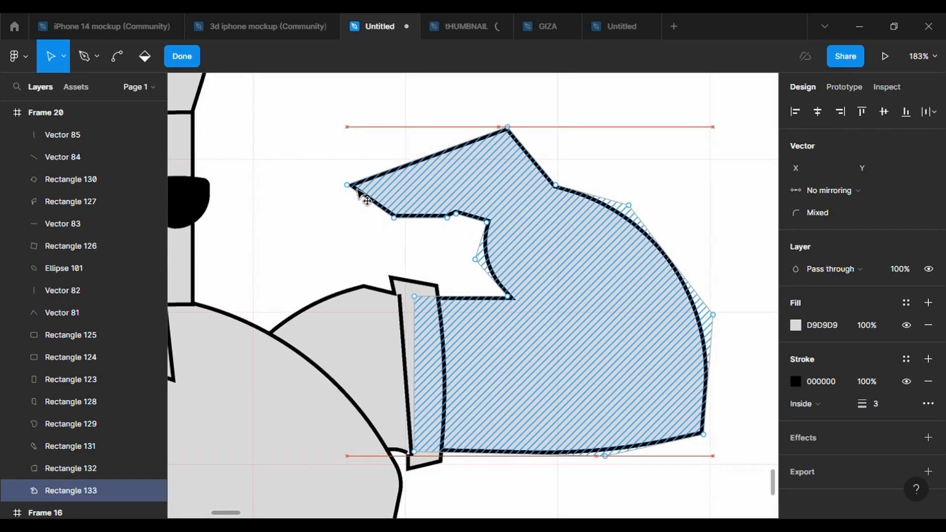
left_click_drag(338, 185, 356, 180)
left_click_drag(499, 127, 452, 115)
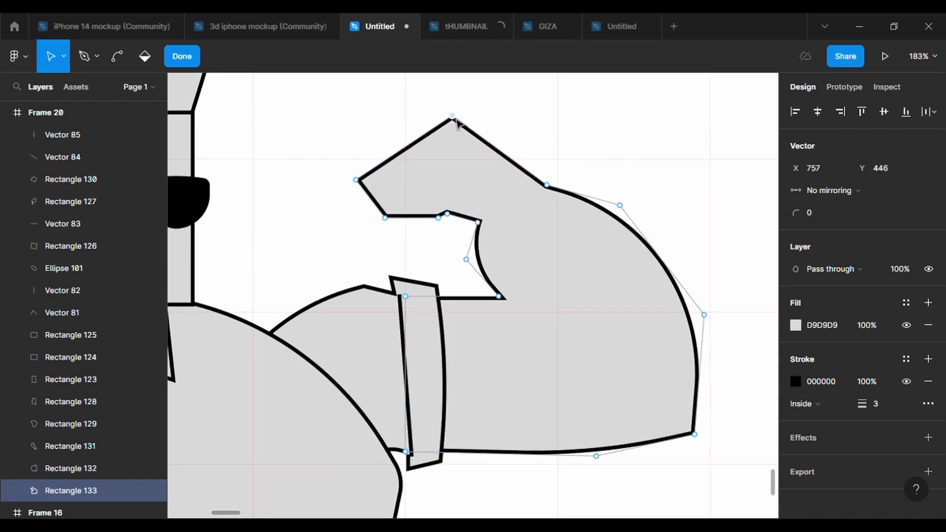
- Add a point on the hand's upper edge at X 713.5, Y 464.5 and give it corner radius 500
left_click_drag(404, 148, 397, 140)
left_click(817, 208)
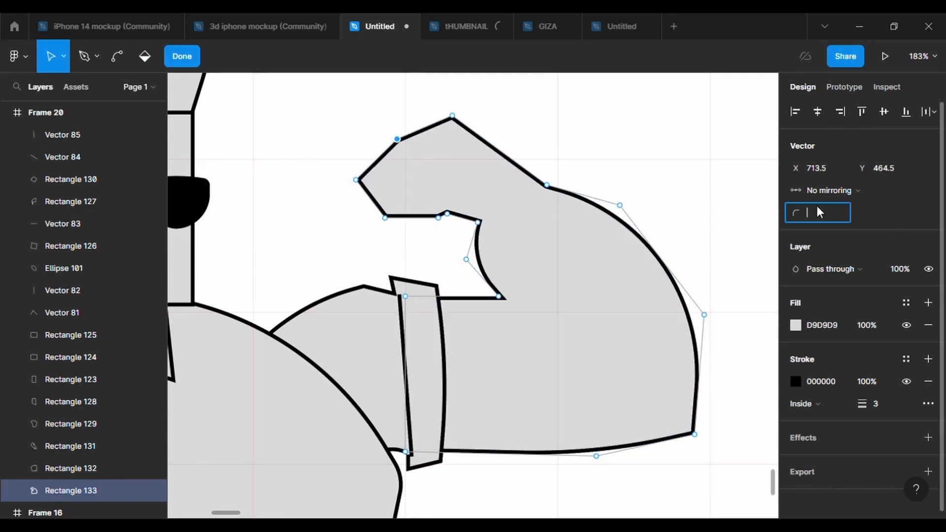
scroll(455, 134, "down", 1)
- Draw a bent finger line inside the fist from the lower edge point, ending at X 713.5, Y 510
key("p")
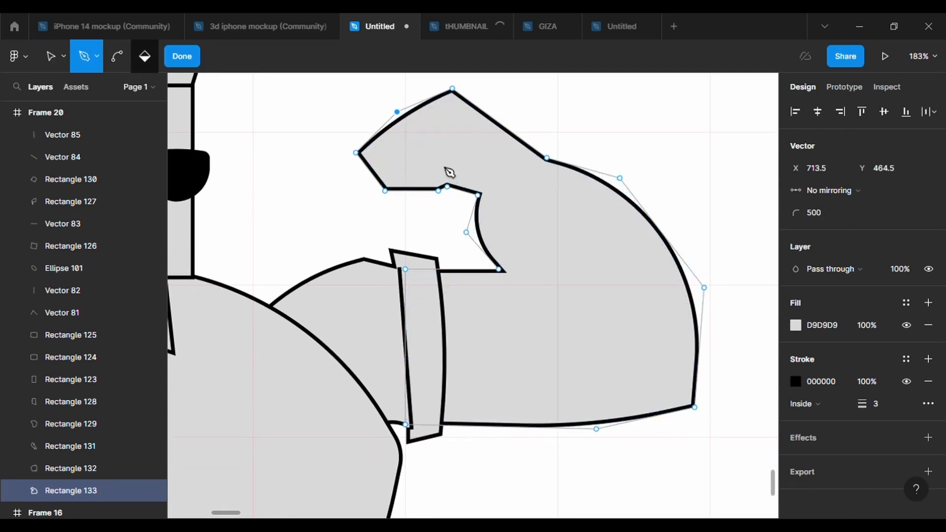
key("Escape")
key("Escape")
key("Return")
key("p")
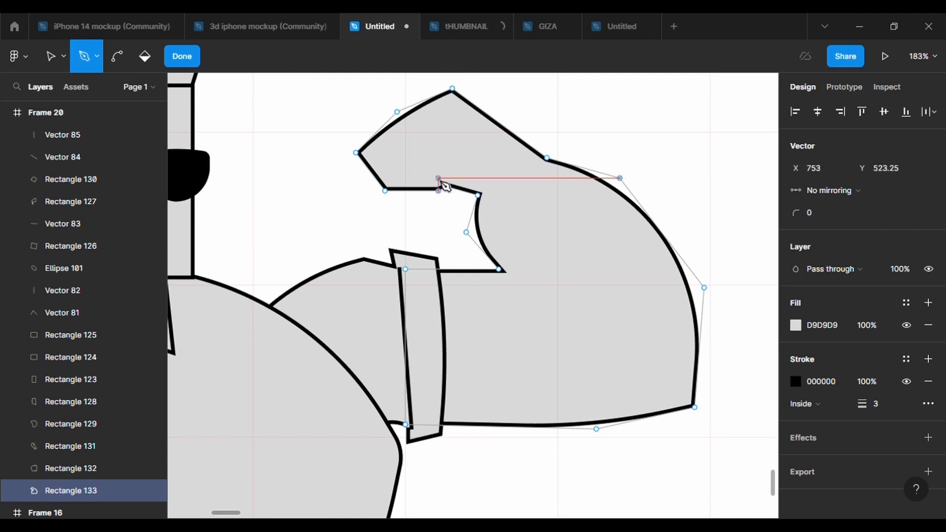
left_click_drag(402, 160, 404, 178)
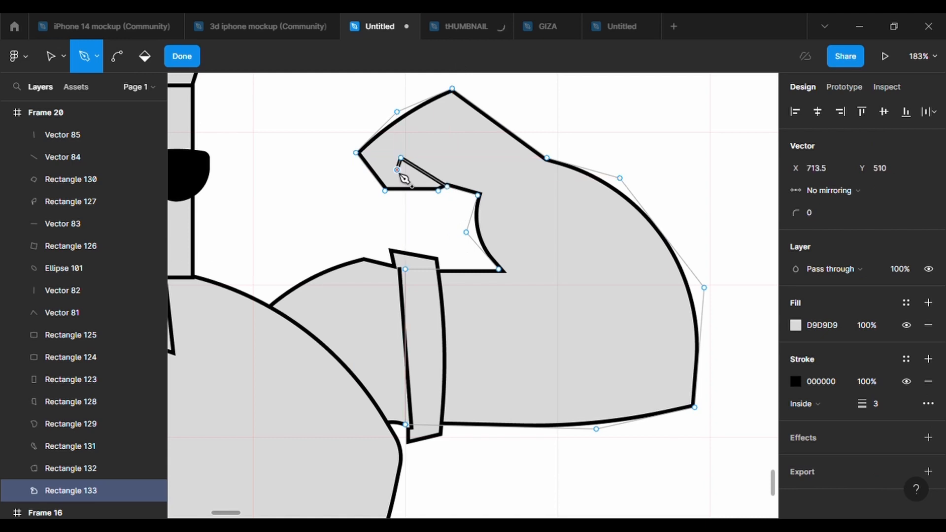
key("Escape")
key("Escape")
key("Escape")
- Pull the fist's front corner inward, move the finger line's end to X 710.5, Y 507.5 and the lower rear corner to X 746.5, Y 530
scroll(507, 211, "up", 3)
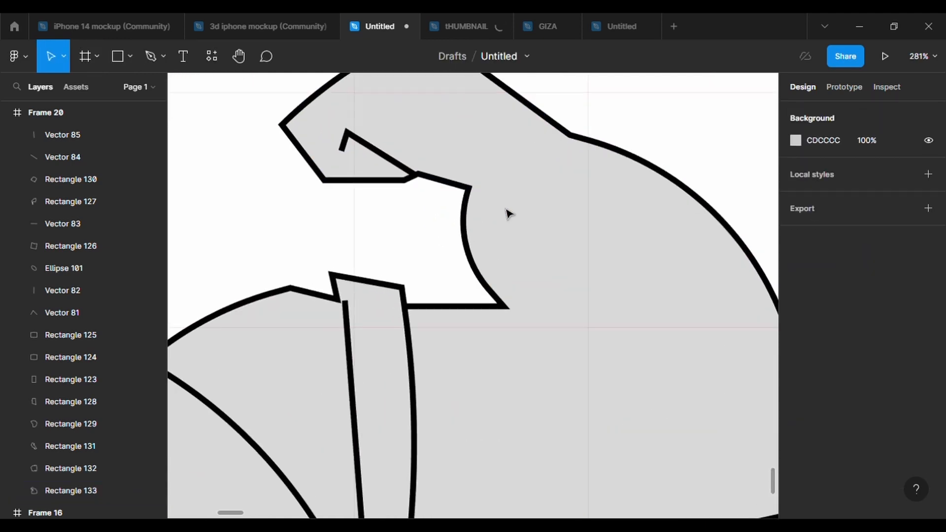
double_click(353, 102)
left_click_drag(279, 125, 301, 128)
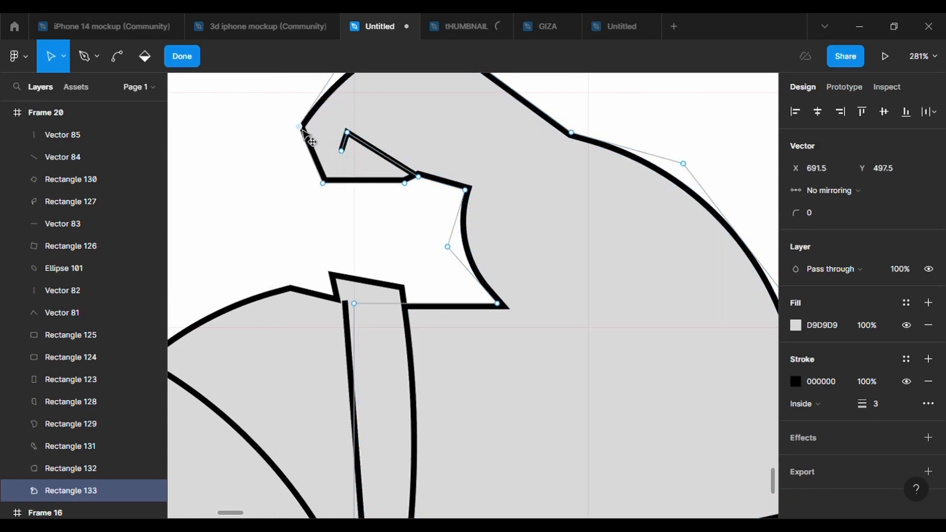
left_click_drag(327, 184, 333, 185)
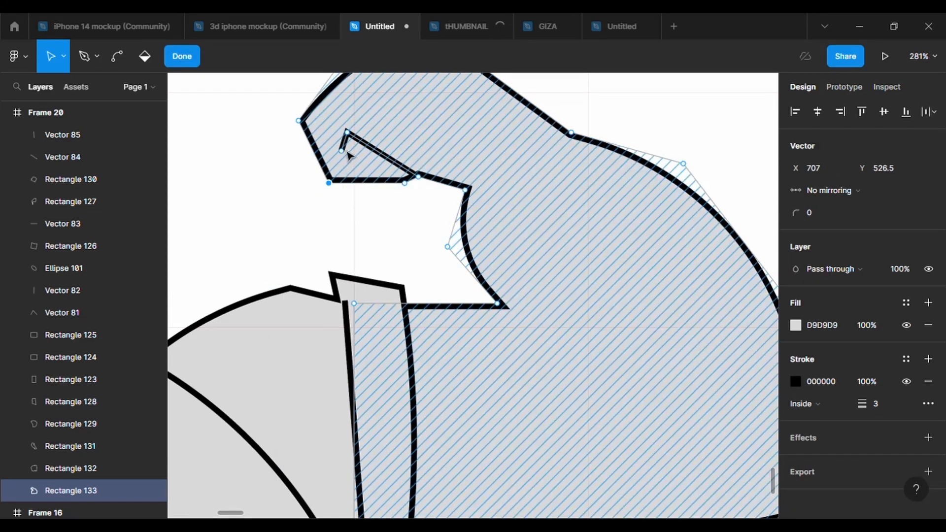
left_click_drag(347, 152, 340, 149)
key("ctrl+z")
key("ctrl+z")
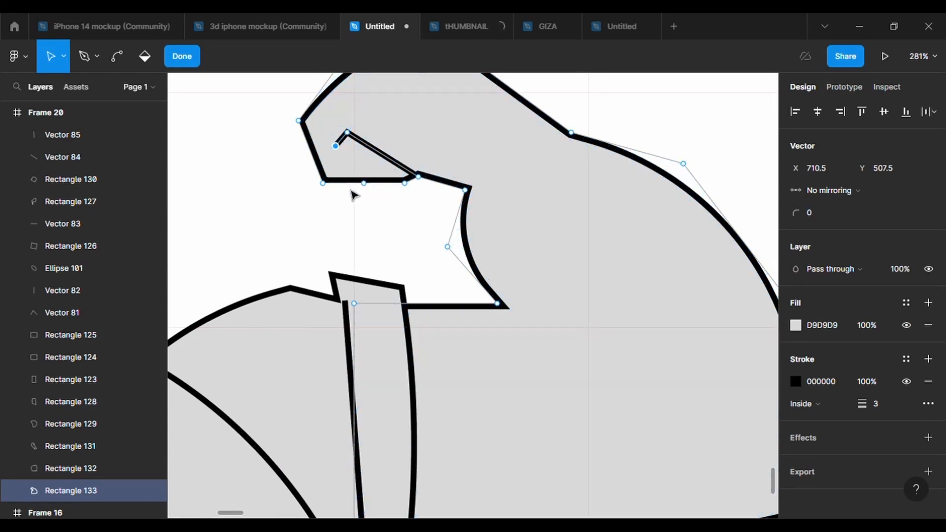
left_click_drag(407, 186, 411, 192)
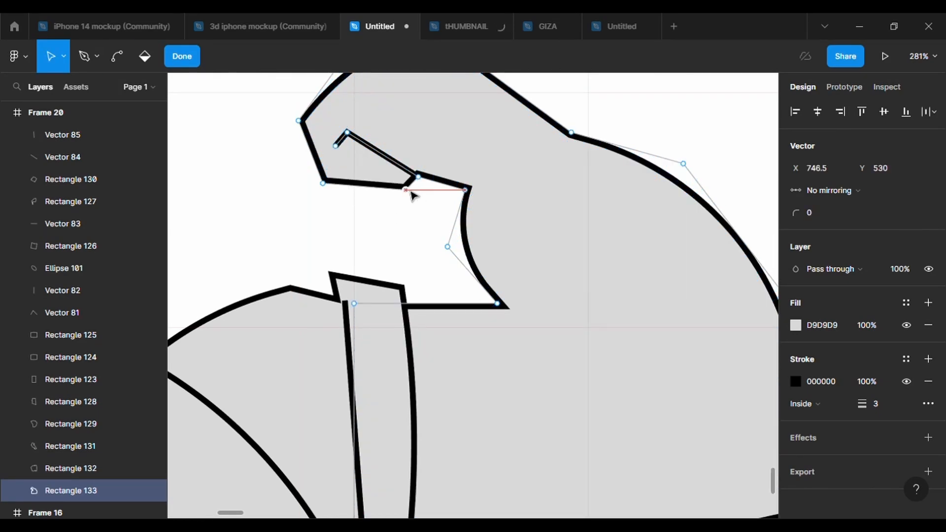
- Round the fist's two lower corner points with corner radius 10
left_click(364, 186)
left_click(820, 213)
type("10")
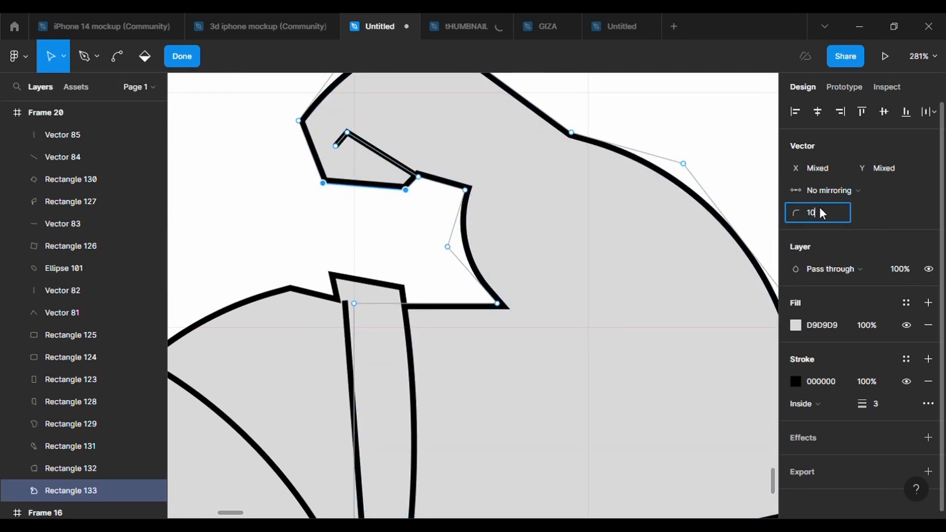
key("Return")
- Move the raised arm's outer wrist point to X 819, Y 483.5
key("ctrl")
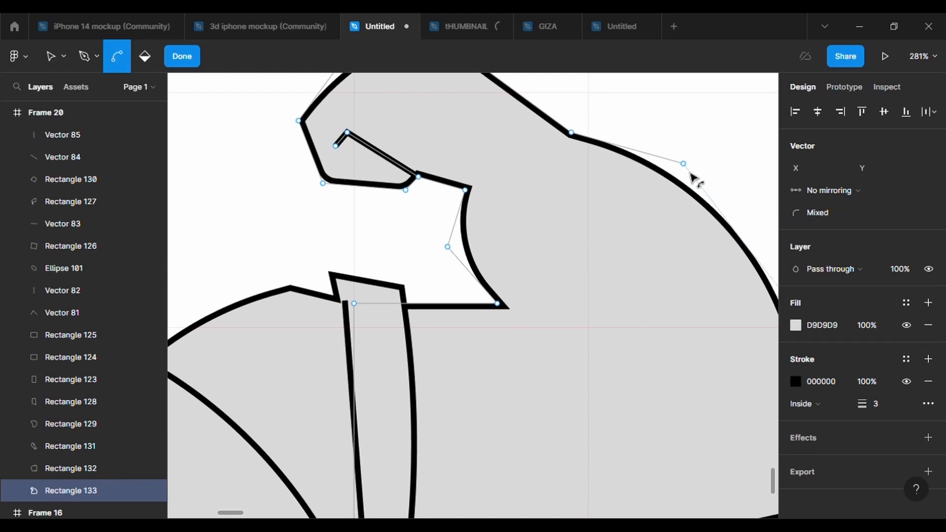
scroll(689, 176, "down", 3)
left_click_drag(629, 159, 616, 141)
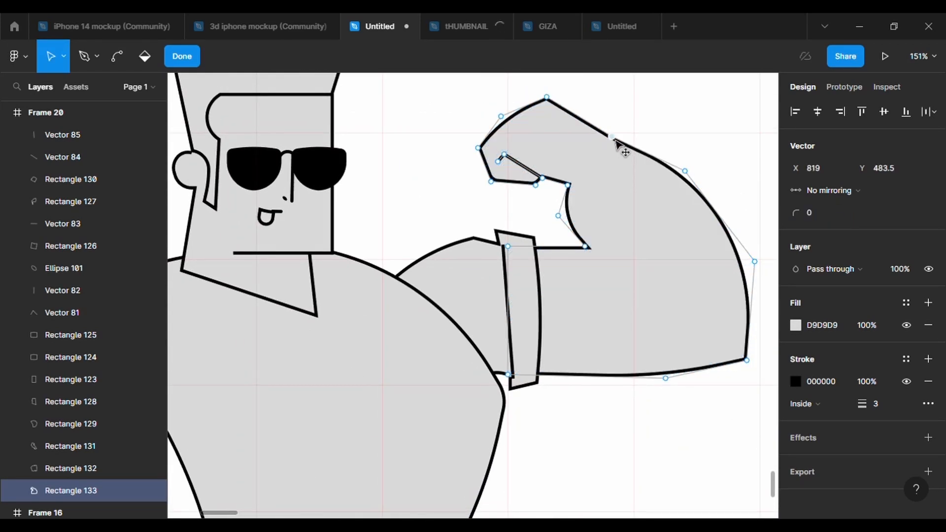
- Draw a two-segment crease line from the inner elbow into the upper arm, ending at X 870.5, Y 644
key("p")
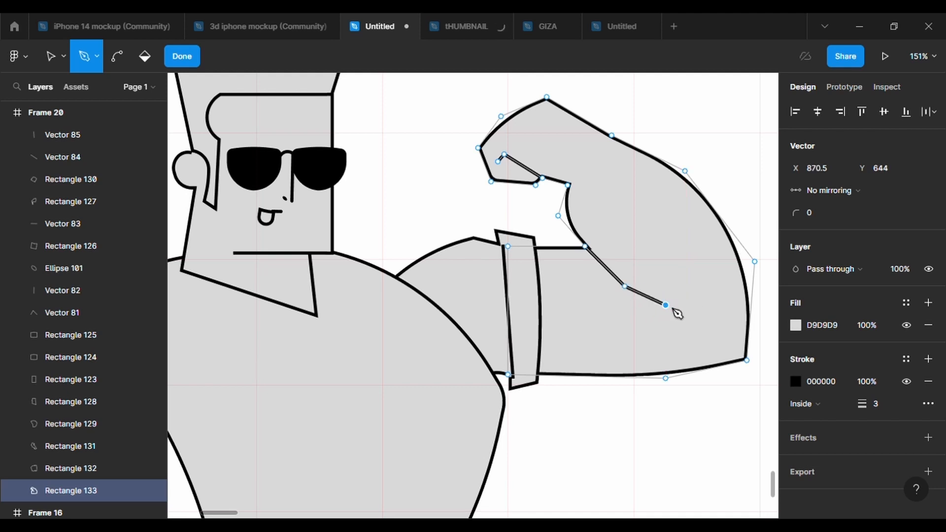
key("Escape")
key("Escape")
- Set the elbow crease line's middle point to corner radius 500
double_click(628, 214)
left_click(625, 286)
left_click(821, 218)
type("5")
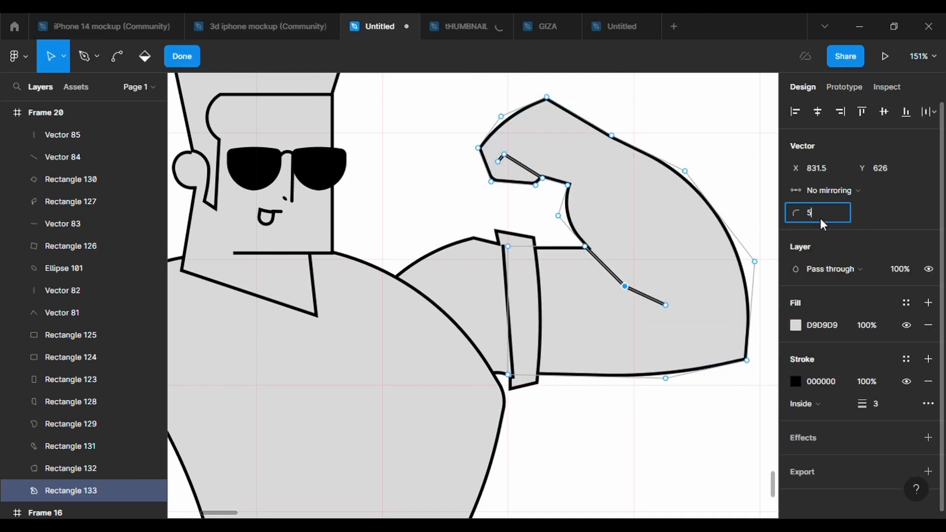
type("00")
key("Return")
- Bend the finger line with a new point at X 730.5, Y 516.5 and set its corner radius to 500
scroll(566, 233, "up", 1)
left_click_drag(517, 158, 513, 164)
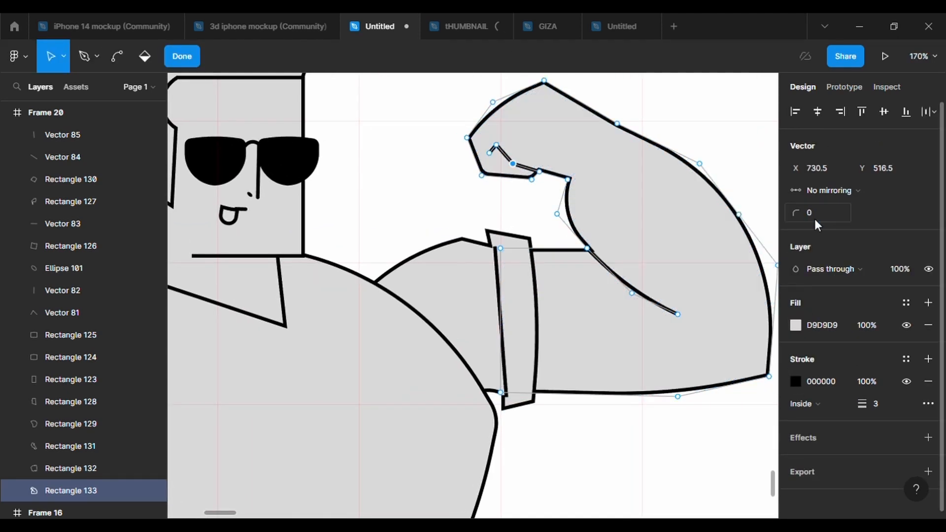
left_click(815, 219)
type("500")
key("Return")
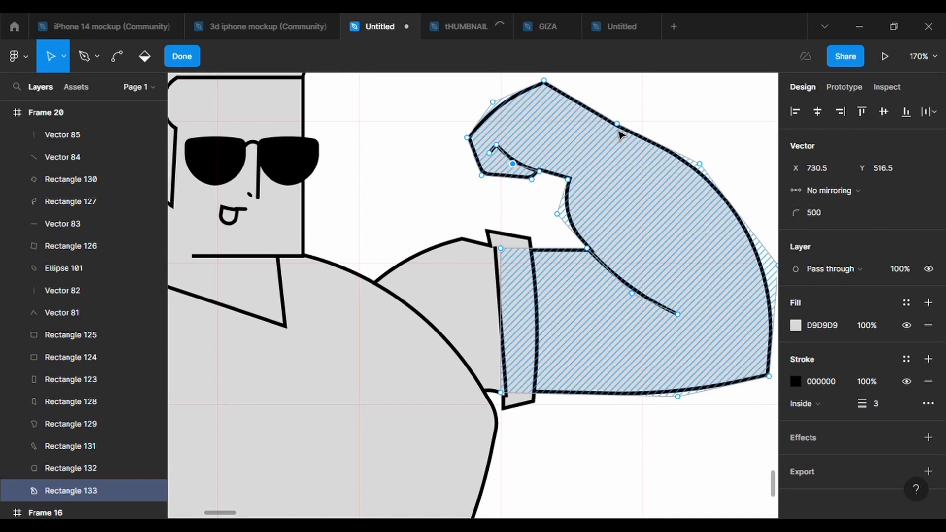
- Shape the outer wrist with a point at X 822.5, Y 488.5 and corner radius 500, and adjust the forearm's inner bend and crease end
mouse_move(621, 135)
left_mouse_down()
mouse_move(644, 140)
mouse_move(626, 140)
left_mouse_up()
left_click(814, 220)
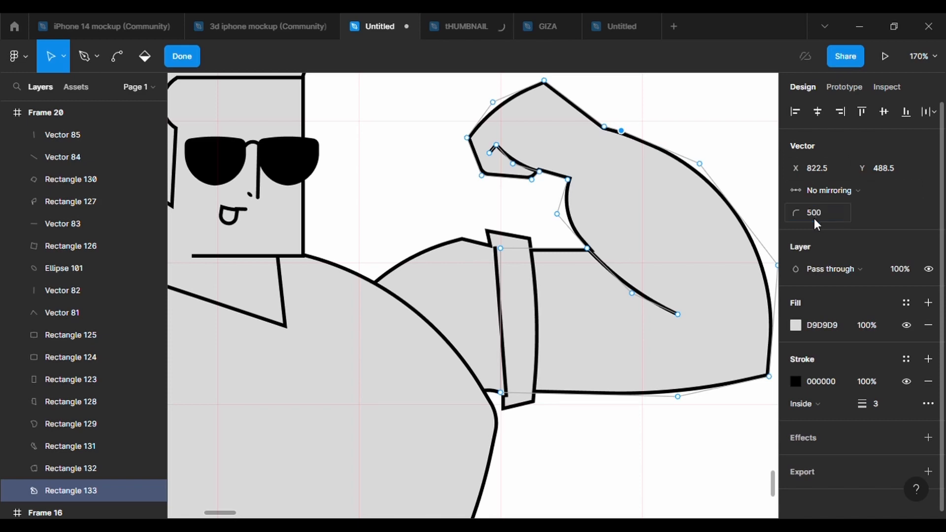
left_click_drag(560, 219, 572, 230)
left_click_drag(681, 319, 620, 293)
double_click(696, 125)
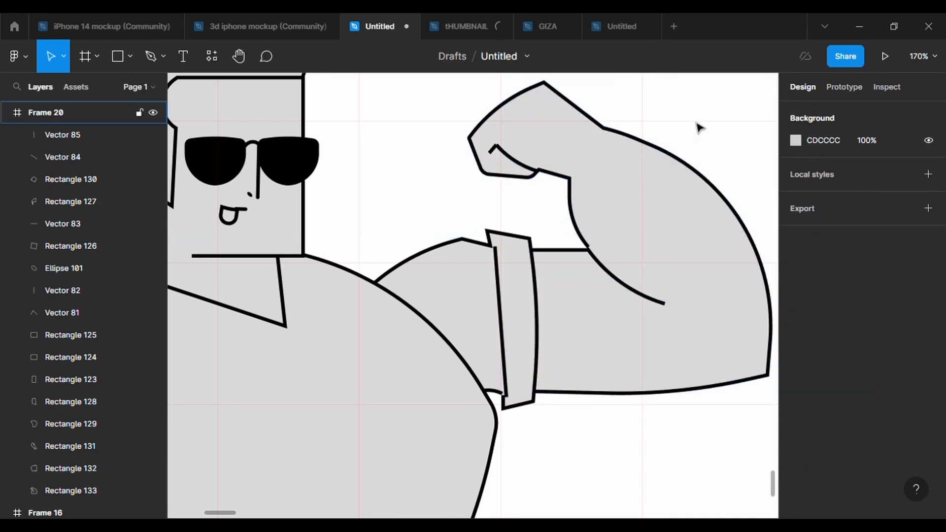
scroll(699, 127, "down", 5)
scroll(615, 146, "up", 5)
scroll(616, 148, "down", 6)
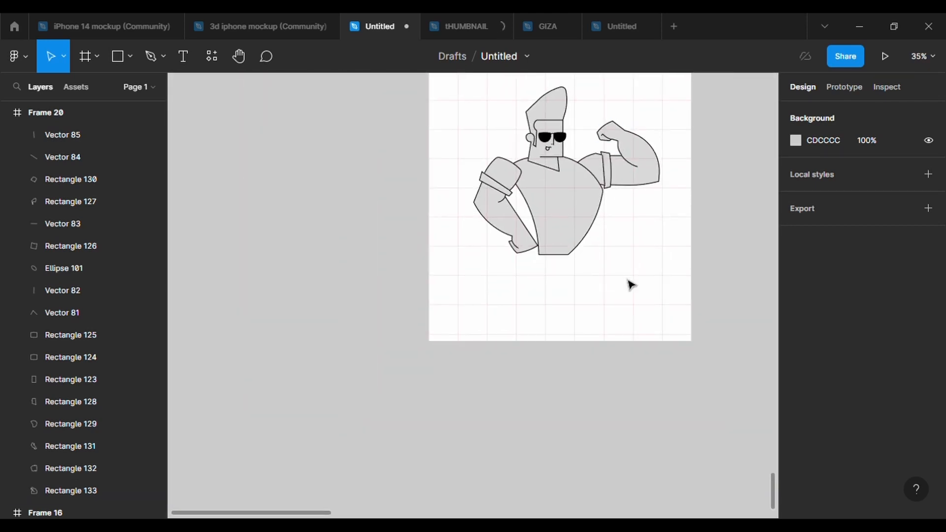
scroll(631, 285, "down", 3)
scroll(631, 285, "up", 3)
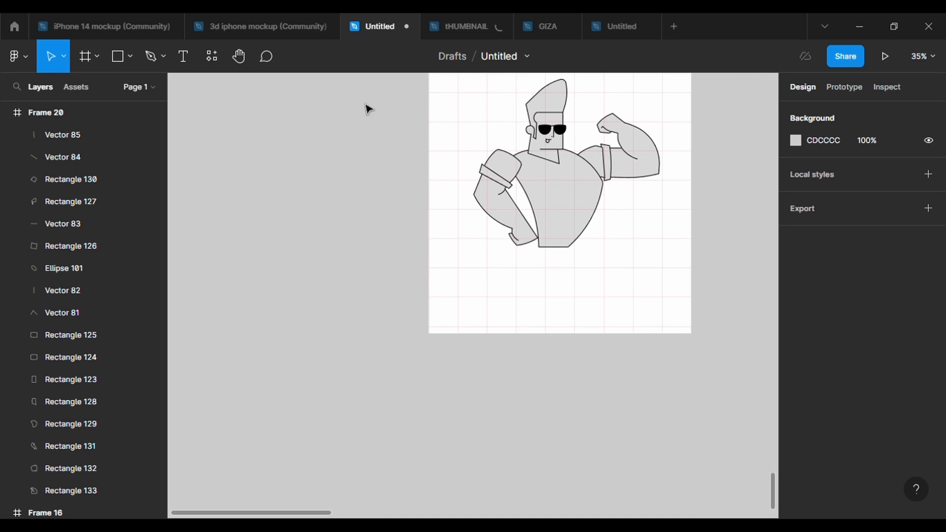
left_click(114, 60)
scroll(563, 313, "up", 2)
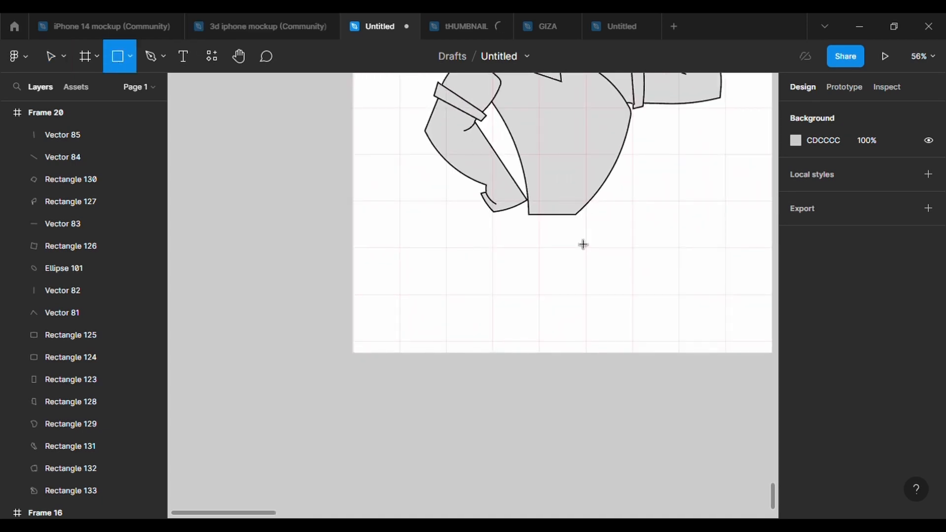
key("Escape")
- Lower the torso's bottom edge so the shape measures 404 × 464
double_click(542, 182)
left_click_drag(599, 252, 548, 232)
key("ctrl+z")
key("ctrl+z")
key("ctrl+z")
key("ctrl+z")
key("ctrl+z")
key("ctrl+z")
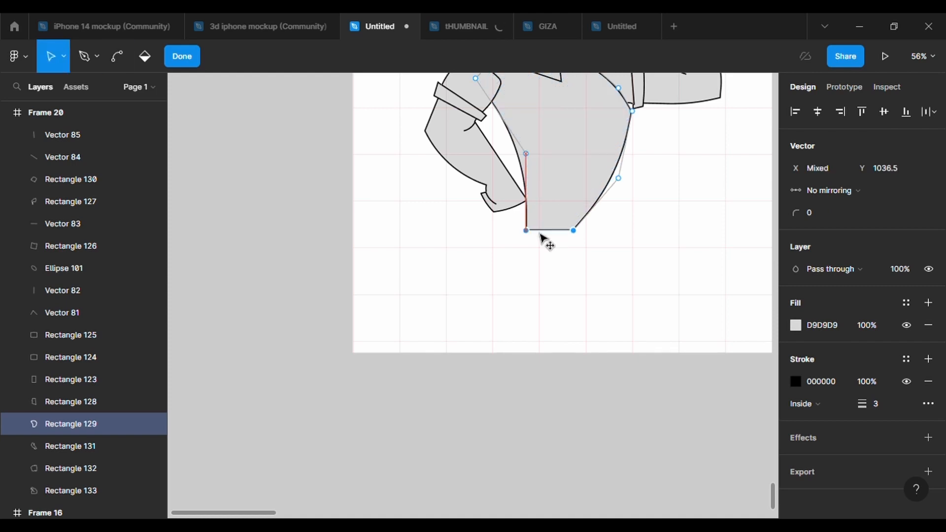
left_click(194, 56)
- Draw a 198 × 192 rectangle at X 415, Y 1008 under the torso and send it to the back
left_click(117, 56)
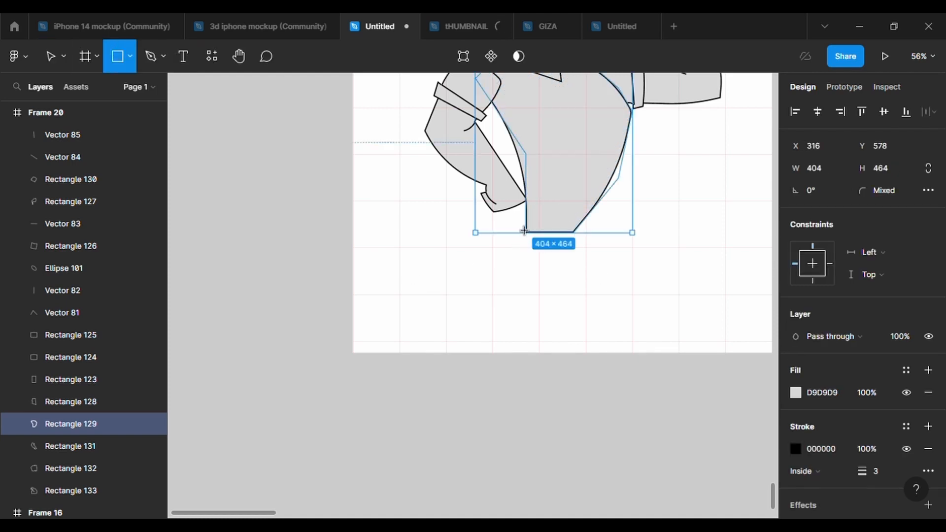
left_click_drag(514, 220, 591, 294)
right_click(565, 273)
left_click(614, 239)
- Add a black 000000 inside stroke with weight 3 to the hip rectangle
left_click(929, 426)
left_click(882, 479)
type("5")
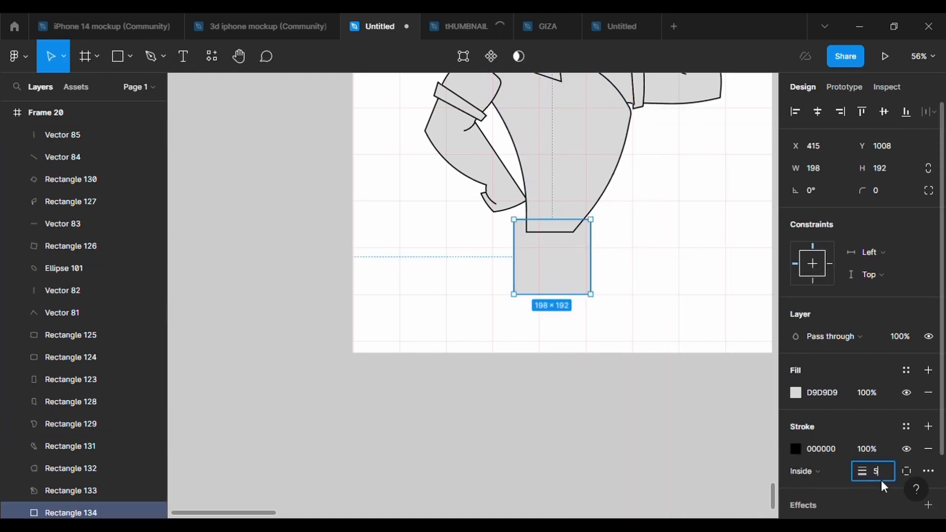
- Move the hip rectangle's upper corners inward behind the torso's base, with the one below the lowered arm at X 454.5, Y 1007.5
double_click(556, 281)
scroll(550, 276, "up", 4)
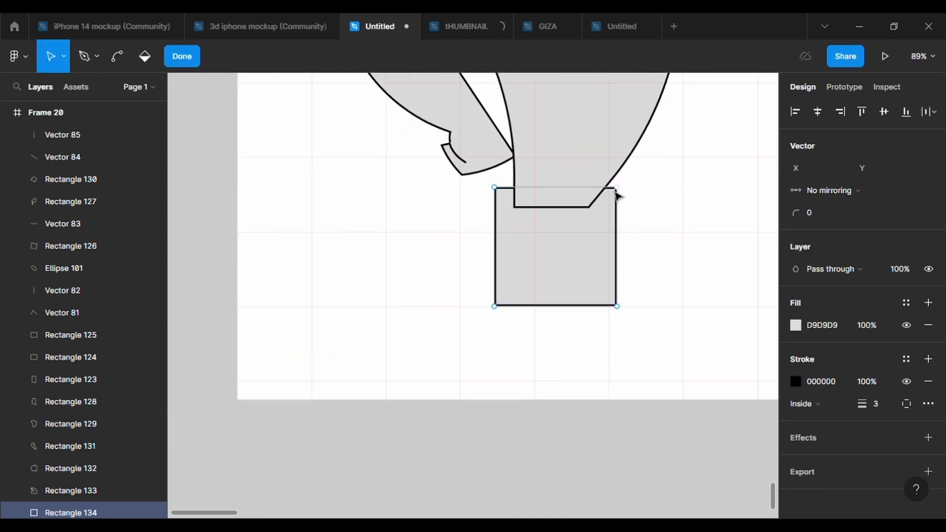
left_click_drag(616, 190, 593, 205)
left_click_drag(495, 189, 524, 191)
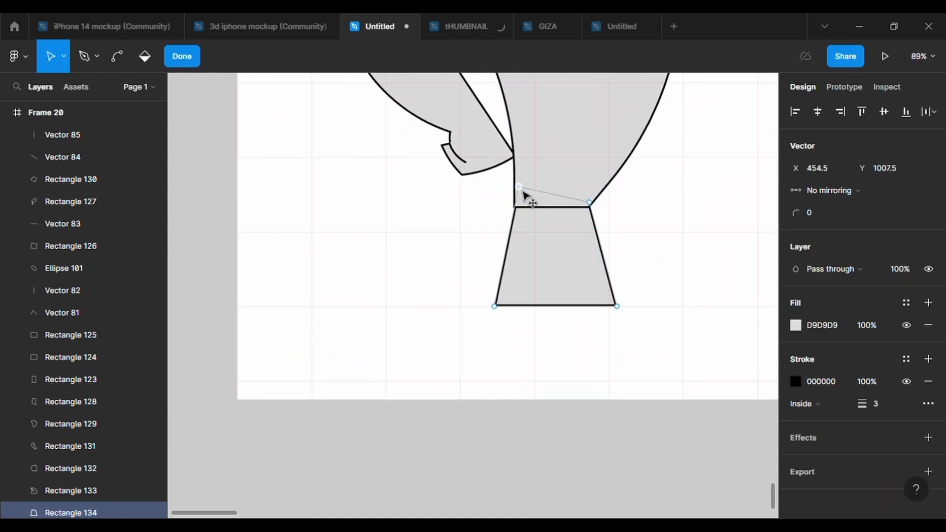
- Add a hip point at X 415, Y 1045.5 and add points along the lower edge to form two separate legs
left_click_drag(509, 252, 494, 211)
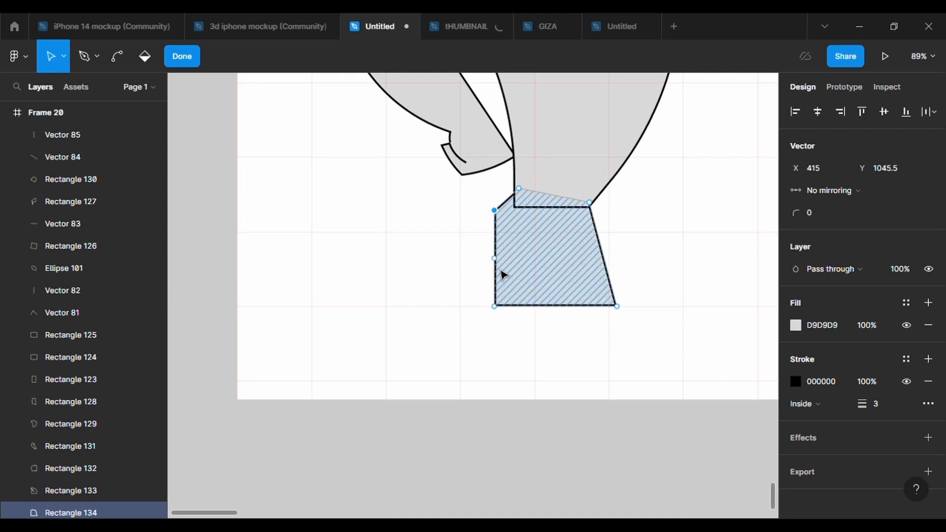
mouse_move(496, 308)
left_mouse_down()
mouse_move(545, 308)
mouse_move(554, 235)
left_mouse_up()
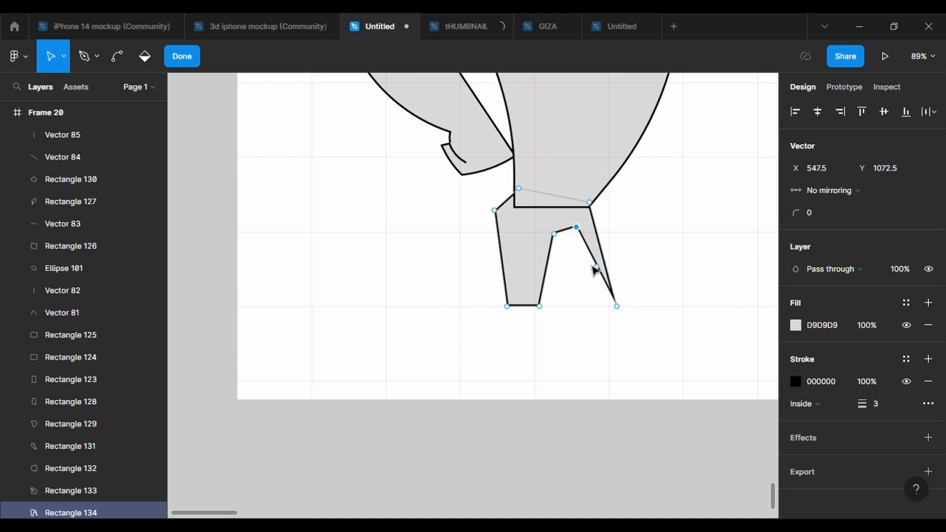
left_click(594, 267)
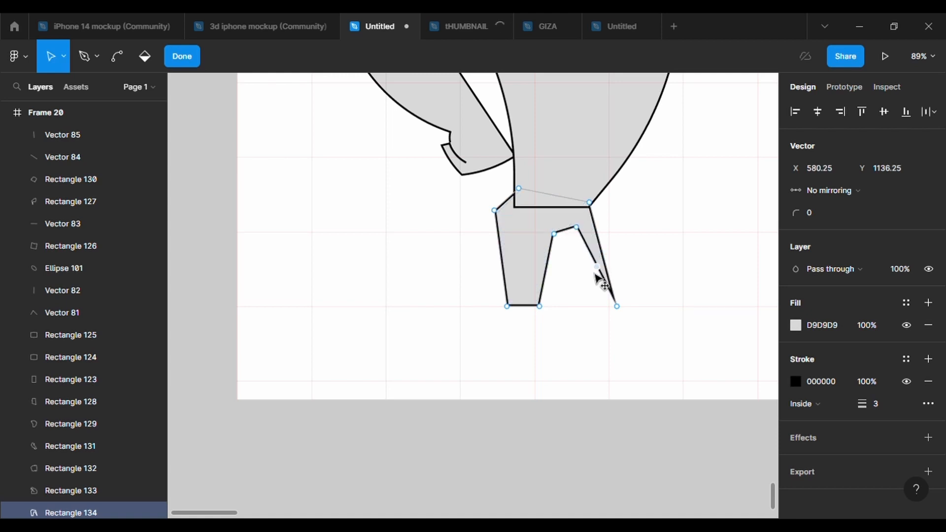
- Round the hip point with corner radius 50 and move it out to X 405.5, Y 1049
left_click(496, 209)
left_click(820, 212)
type("100")
key("Return")
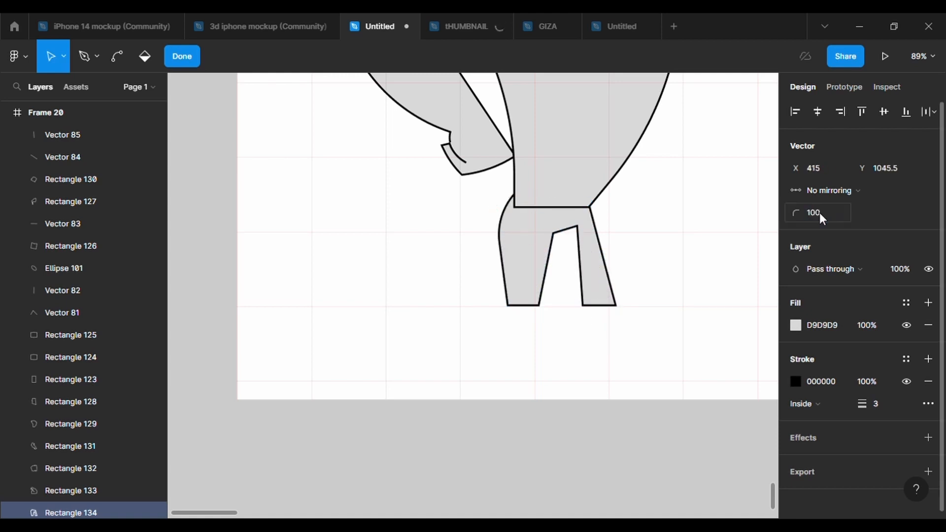
left_click(819, 212)
type("50")
key("Return")
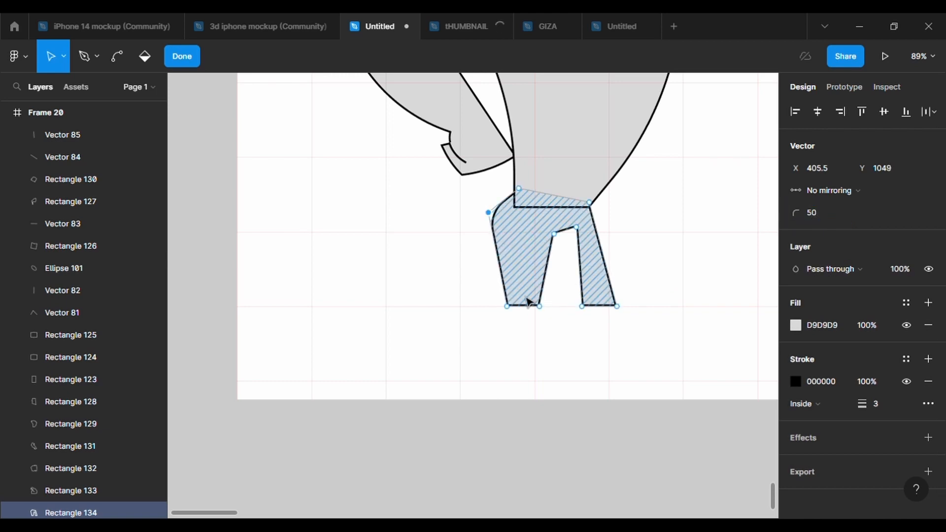
- Lower the crotch points between the legs, placing one at X 520.5, Y 1095, and narrow the leg below the hip point
left_click_drag(555, 234, 566, 237)
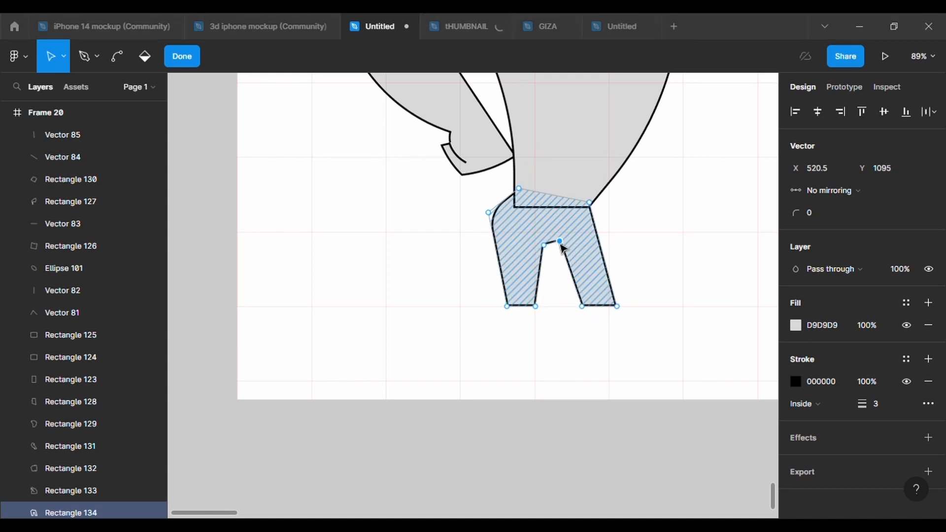
- Move the crotch point by the straight leg to X 526, Y 1094 and draw a short crease line from it
left_click_drag(561, 245, 564, 246)
key("ctrl+z")
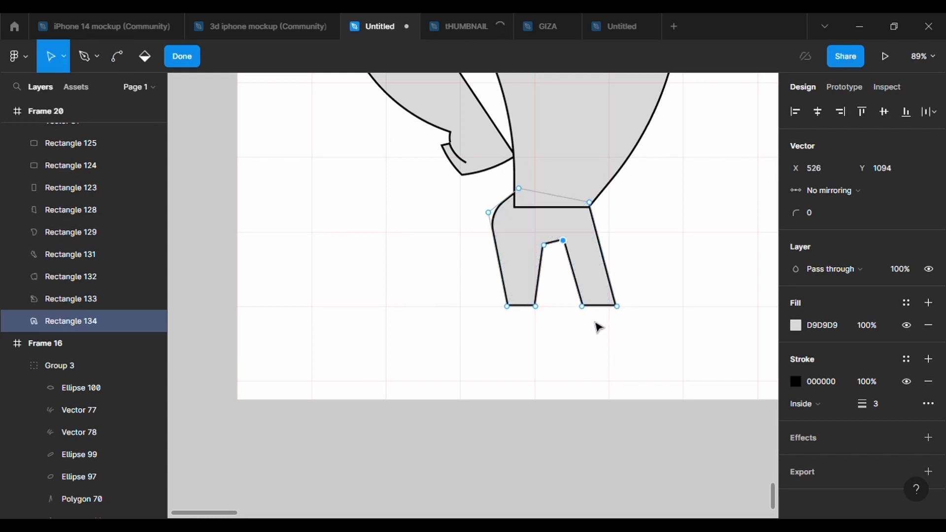
key("p")
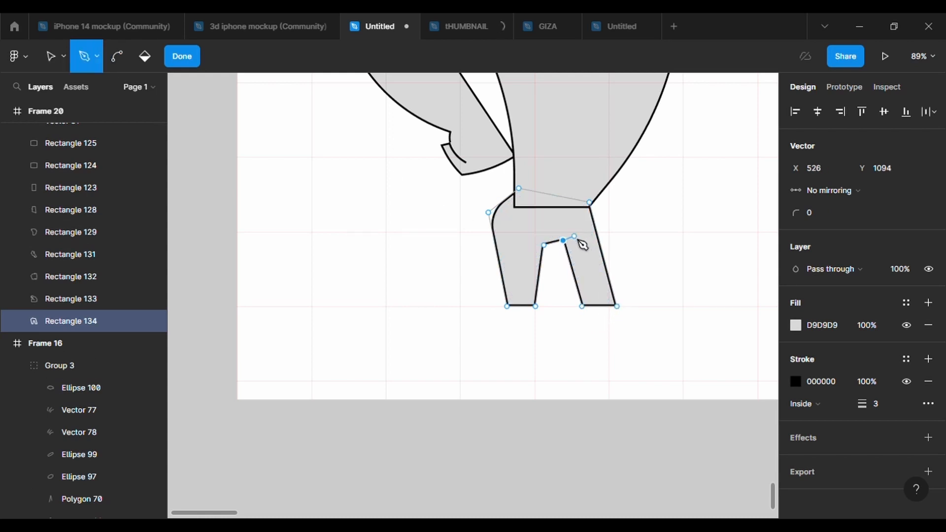
key("Escape")
left_click(648, 298)
scroll(649, 298, "down", 1)
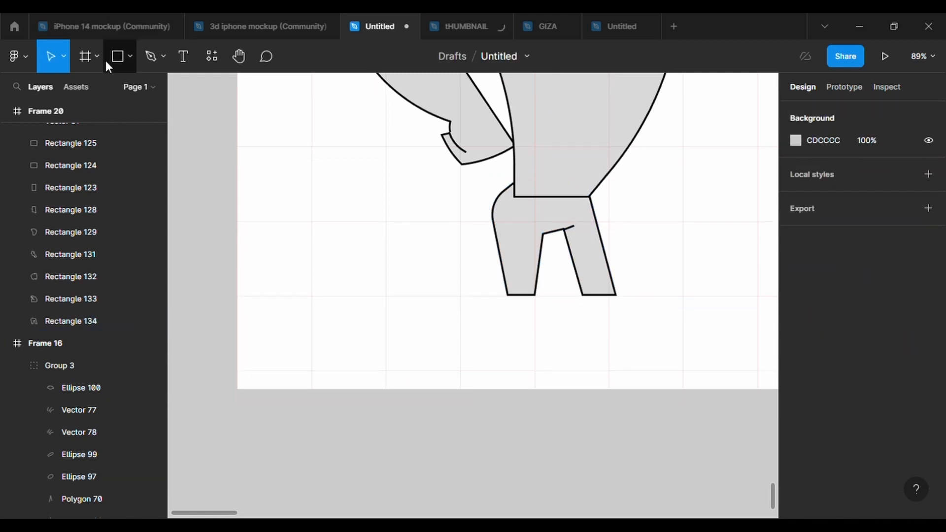
- Draw a 60 × 18 cuff rectangle at X 428, Y 1192 under the rounded-hip leg and give it a black stroke of 3
left_click(117, 56)
scroll(528, 327, "up", 5)
left_click_drag(486, 259, 566, 284)
left_click(928, 427)
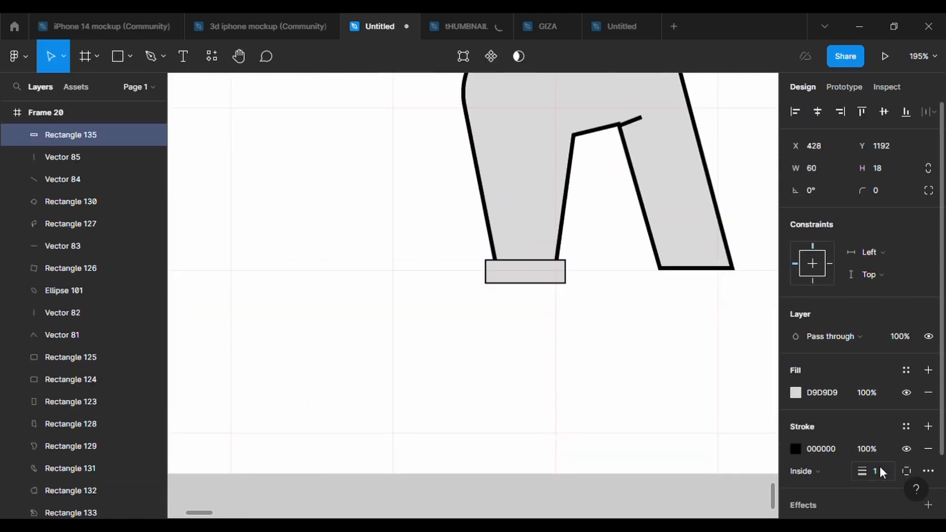
left_click(880, 471)
type("3")
key("Return")
- Flare the cuff's inner upper corner out to X 492.5, Y 1192 and reduce the cuff's height to 14
key("Return")
scroll(561, 248, "up", 5)
left_click(579, 282)
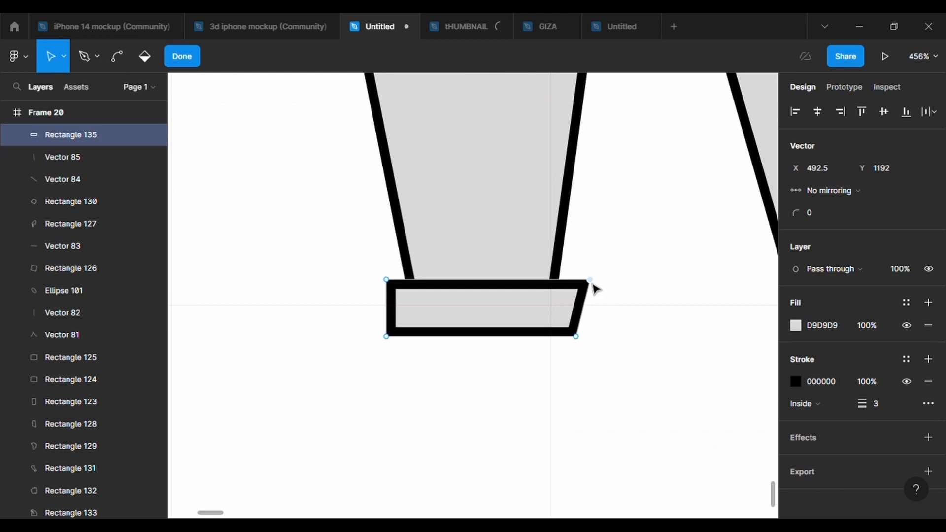
key("Escape")
scroll(572, 370, "down", 5)
key("Escape")
left_click(544, 347)
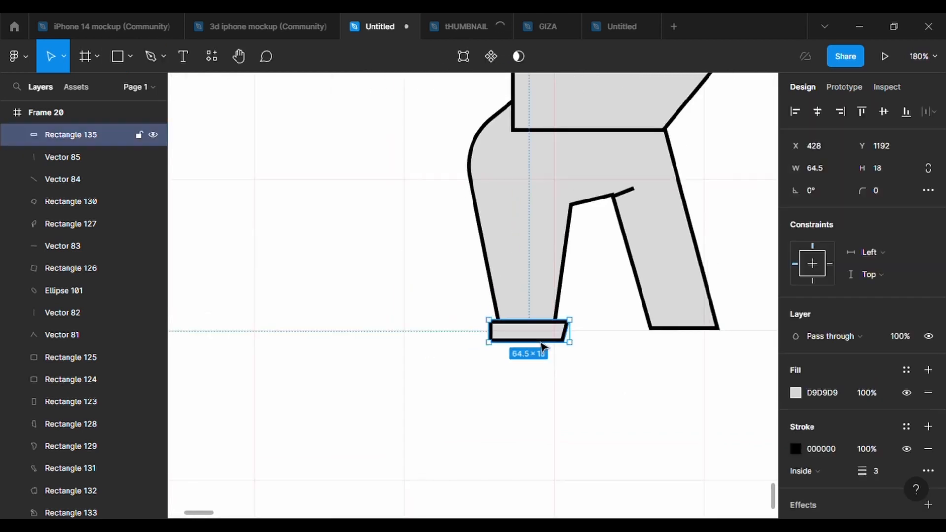
left_click_drag(541, 342, 544, 337)
- Duplicate the cuff, flip it horizontally, place it under the straight leg at X 619, Y 1192 and widen it to 71
key("ctrl+d")
key("shift+h")
key("shift+Right")
key("shift+Right")
key("shift+Right")
key("shift+Right")
key("shift+Right")
key("shift+Right")
key("shift+Right")
key("shift+Right")
key("shift+Right")
key("shift+Right")
key("shift+Right")
key("shift+Right")
key("shift+Right")
key("shift+Right")
key("shift+Right")
key("shift+Right")
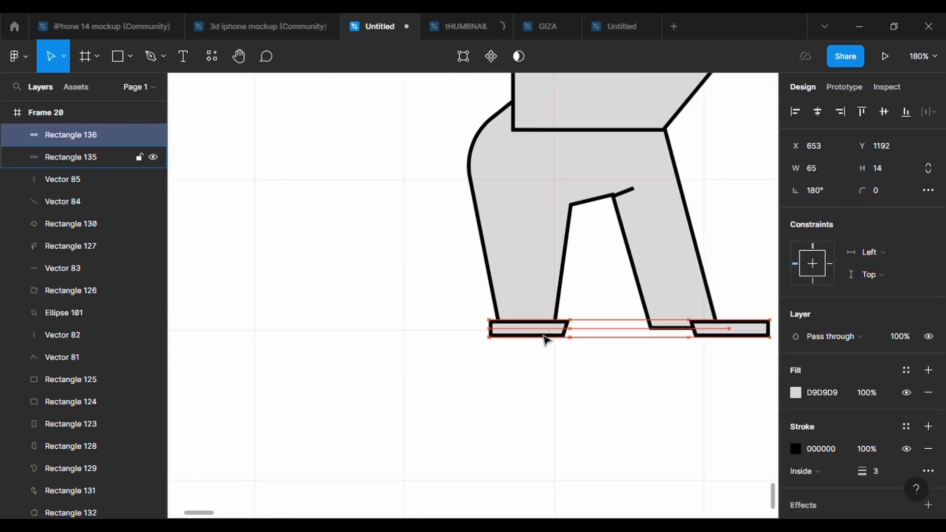
key("shift+Left")
key("shift+Left")
key("shift+Left")
key("shift+Left")
left_click_drag(734, 340, 738, 342)
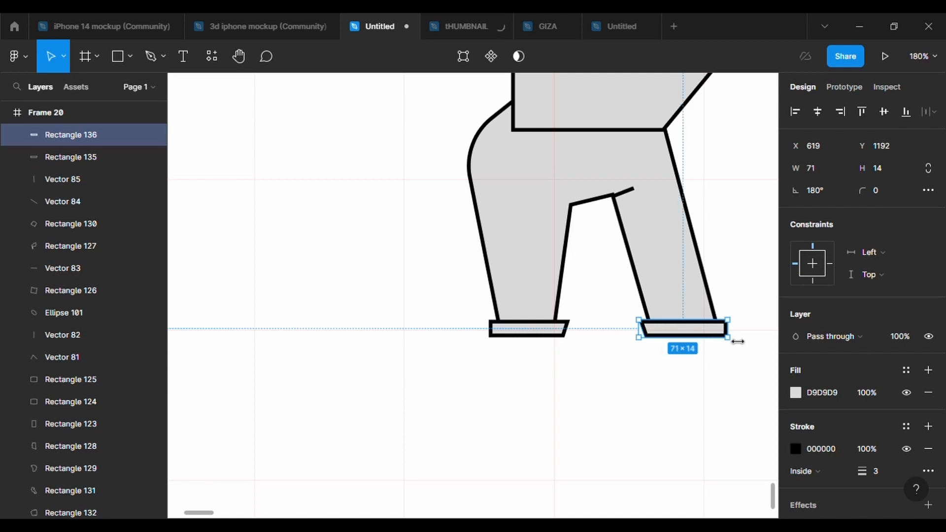
- Select the legs and both cuffs together and enlarge them to 226 × 208 about their centre
scroll(634, 412, "down", 5)
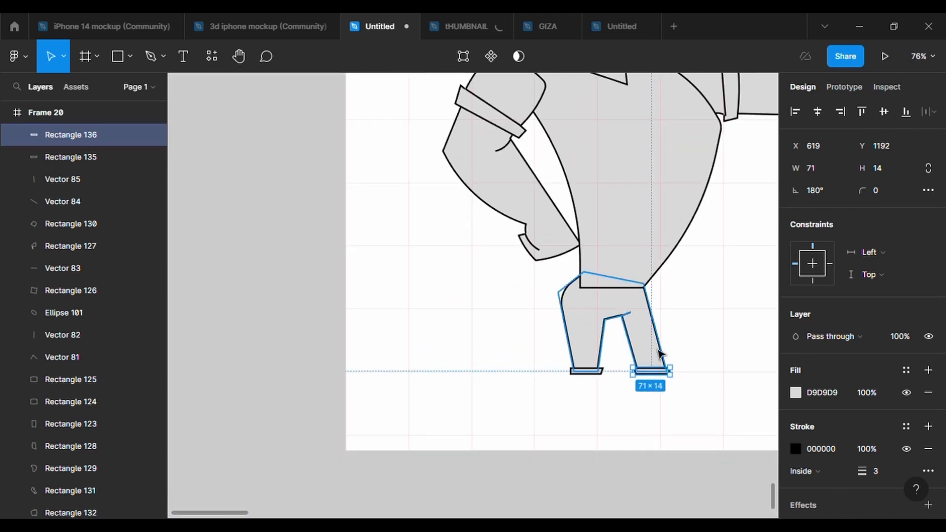
left_click(642, 343)
left_click_drag(689, 408, 579, 324)
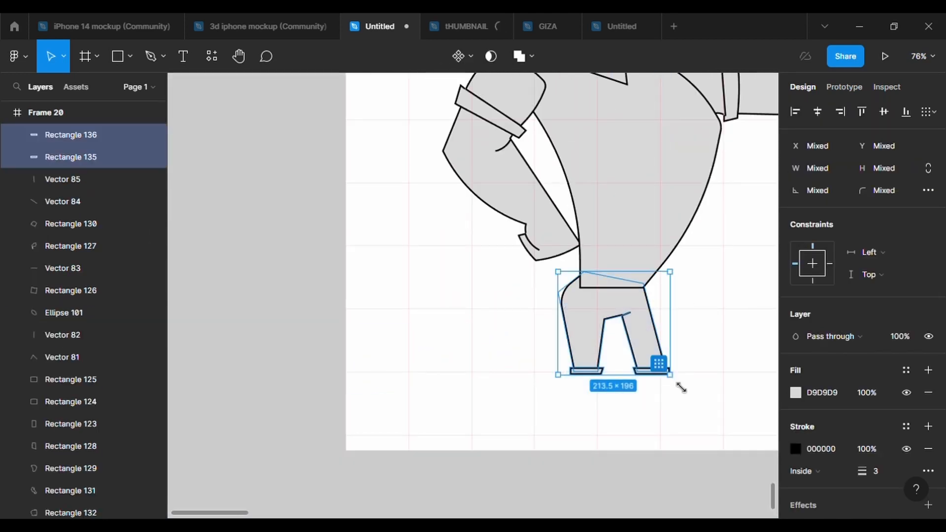
left_click_drag(681, 388, 686, 391)
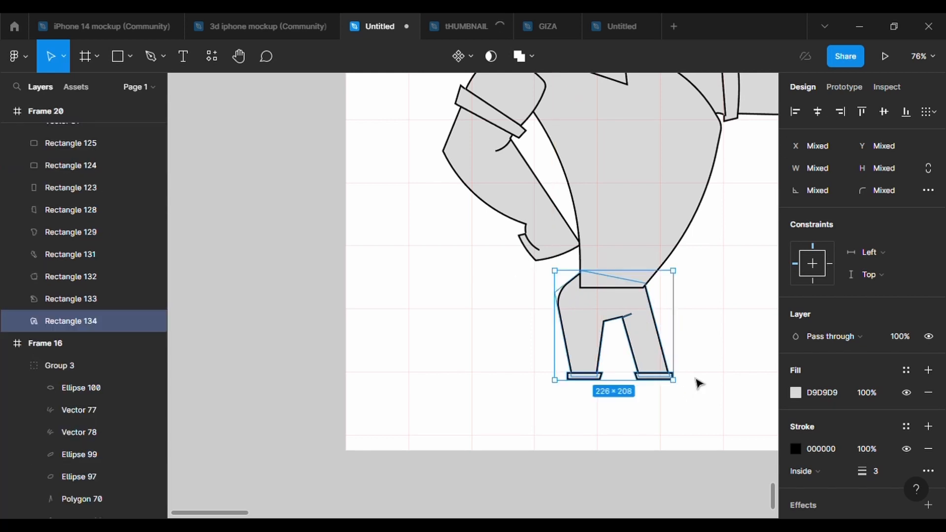
scroll(699, 384, "down", 3)
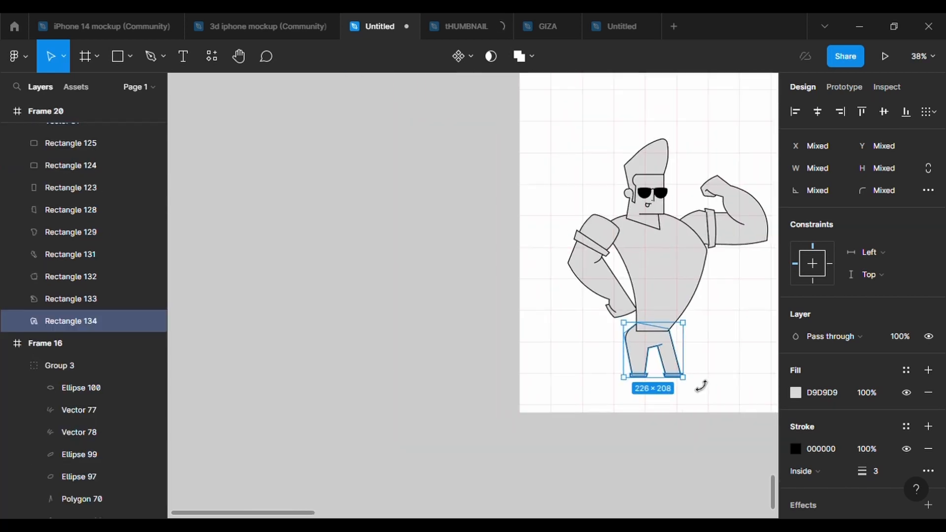
scroll(700, 383, "up", 3)
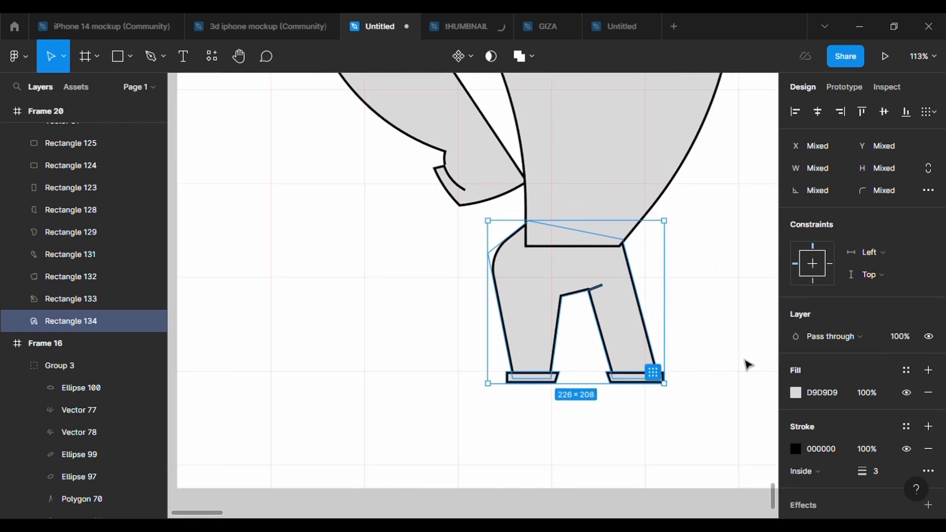
left_click(745, 362)
scroll(616, 326, "up", 3)
left_click(565, 211)
double_click(565, 211)
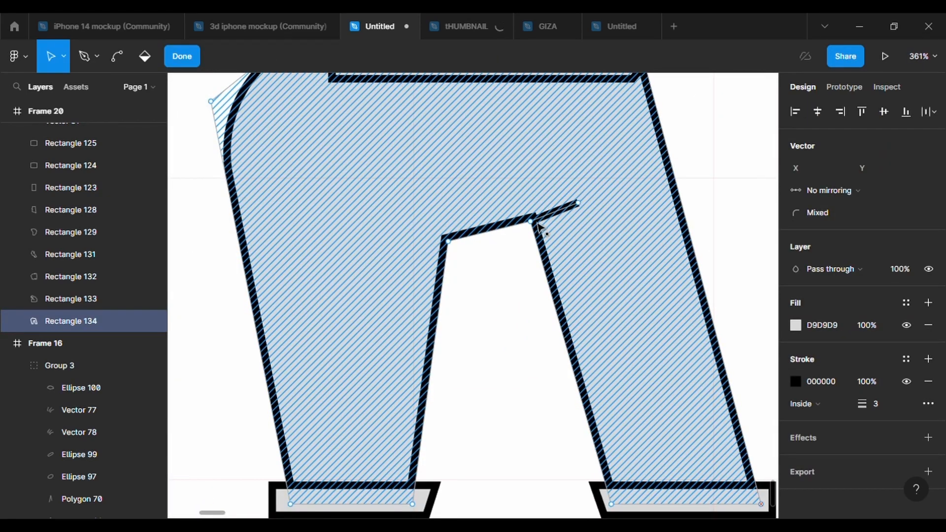
key("Escape")
scroll(492, 326, "down", 5)
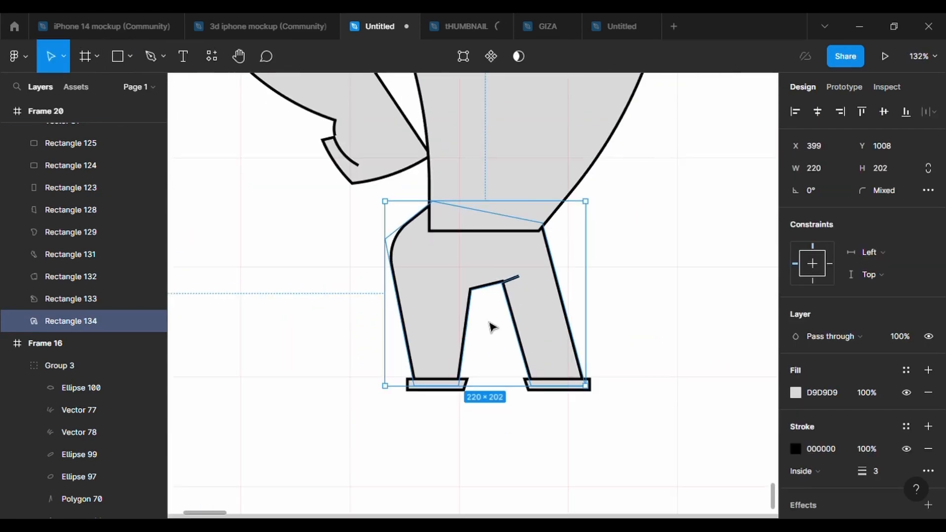
- Draw a 48 × 32 shoe rectangle at X 432, Y 1200, send it behind the cuff and add a black stroke of 3
left_click(120, 68)
left_click_drag(415, 377, 459, 406)
right_click(443, 395)
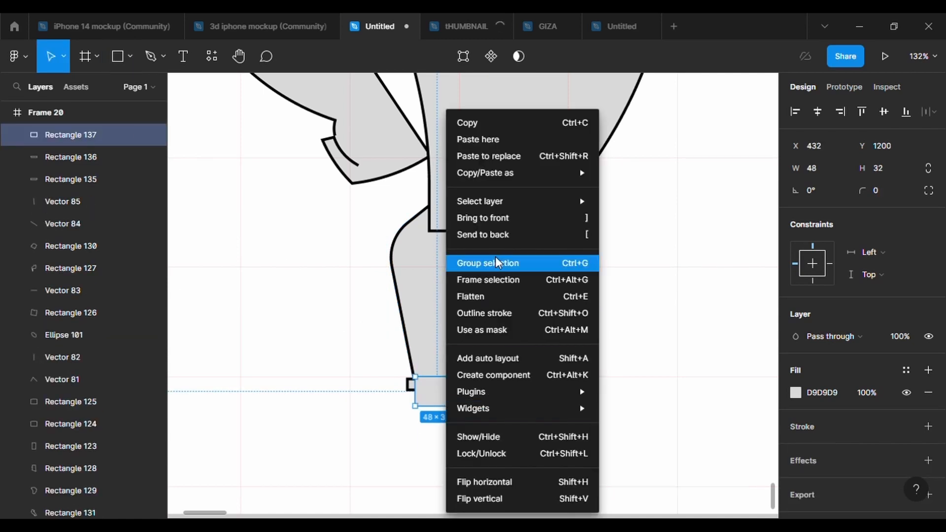
left_click(468, 231)
scroll(443, 434, "up", 3)
left_click(928, 427)
left_click(885, 473)
type("3")
key("Return")
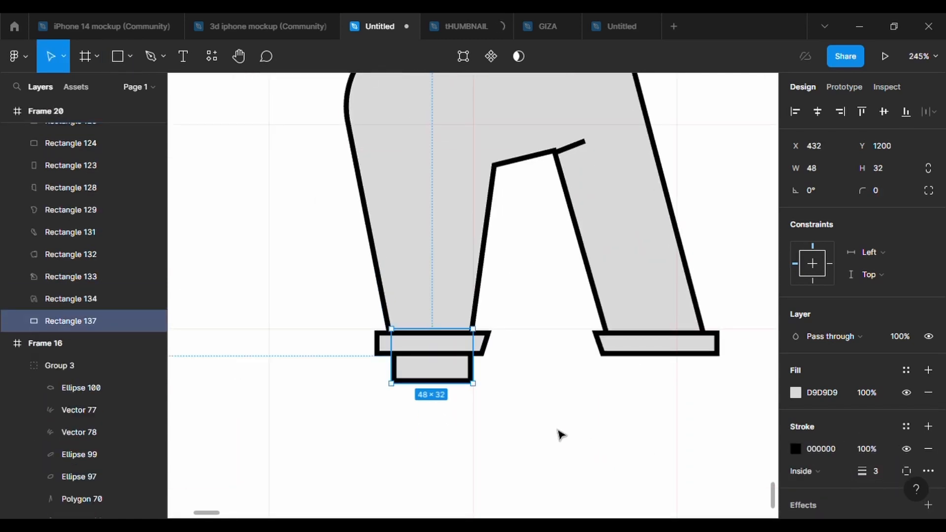
- Reshape the rectangle into a long pointed shoe with a notched heel, placing the heel's inner bottom point at X 457, Y 1244
left_click(454, 56)
left_click_drag(473, 384, 471, 399)
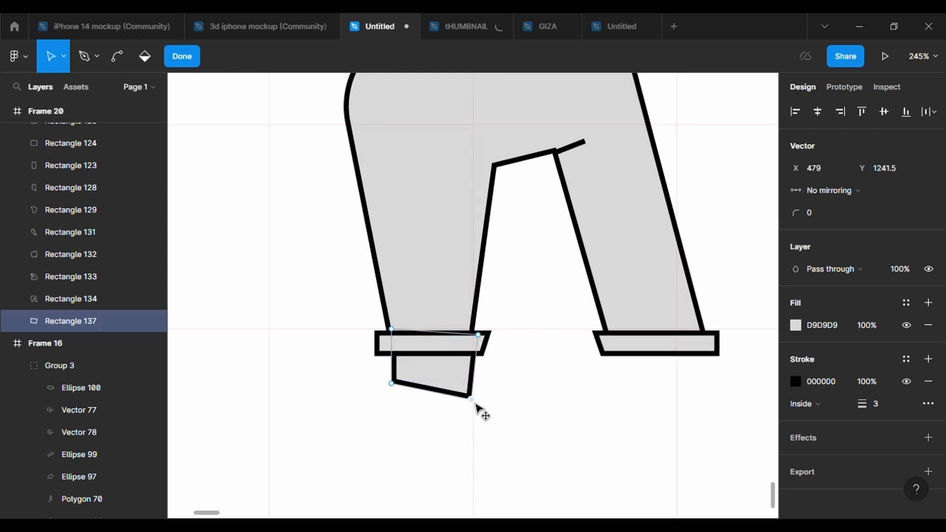
left_click_drag(400, 388, 334, 354)
key("ctrl+z")
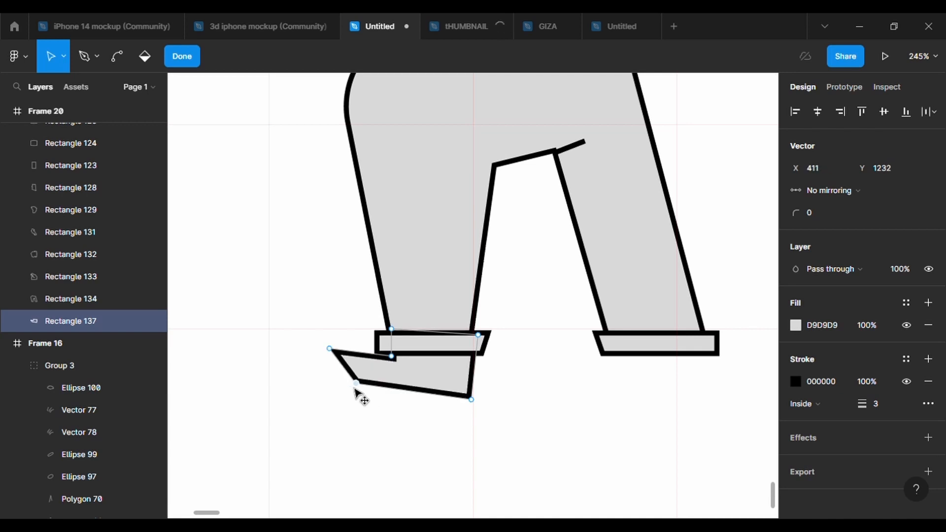
left_click_drag(355, 389, 304, 410)
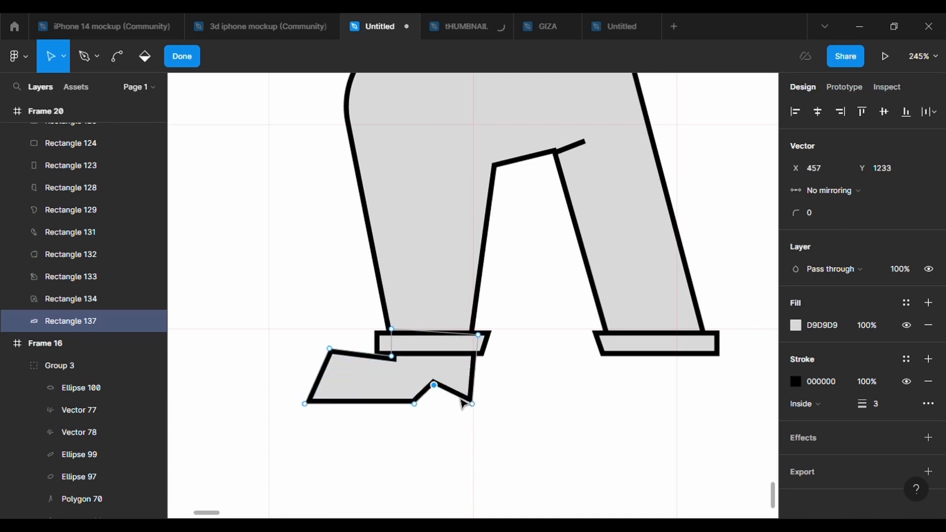
scroll(454, 406, "up", 3)
left_click_drag(395, 363, 407, 429)
scroll(408, 429, "down", 3)
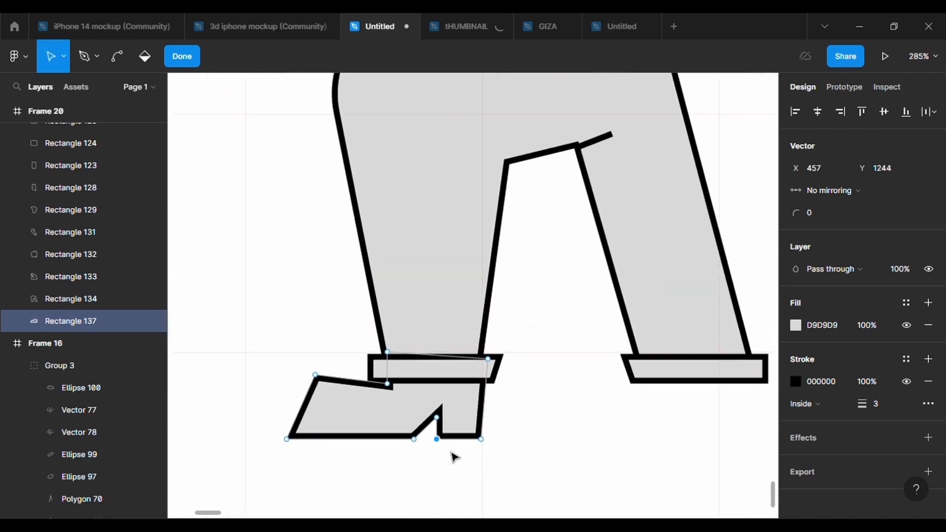
- Round the shoe's upper toe point with corner radius 500 and move it out to X 367.5, Y 1188.5
left_click(316, 375)
left_click(844, 210)
type("500")
key("Return")
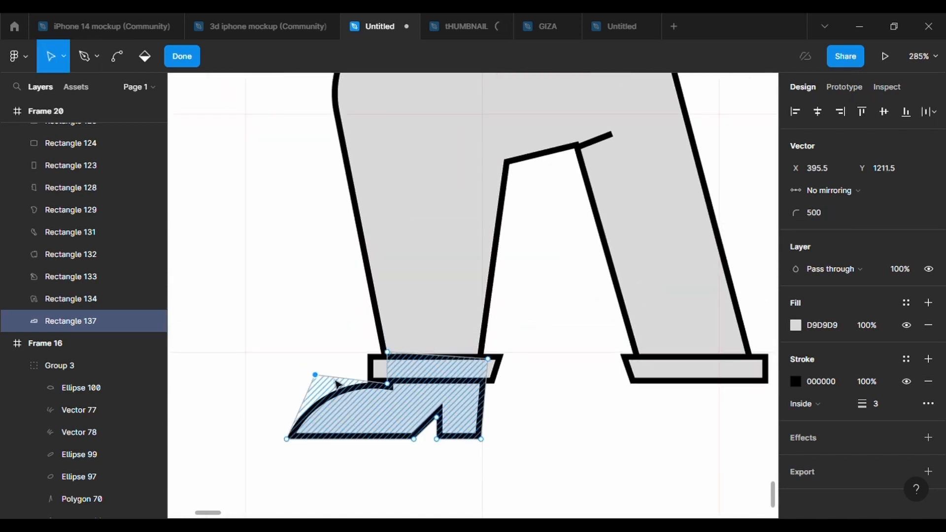
left_click_drag(315, 375, 267, 345)
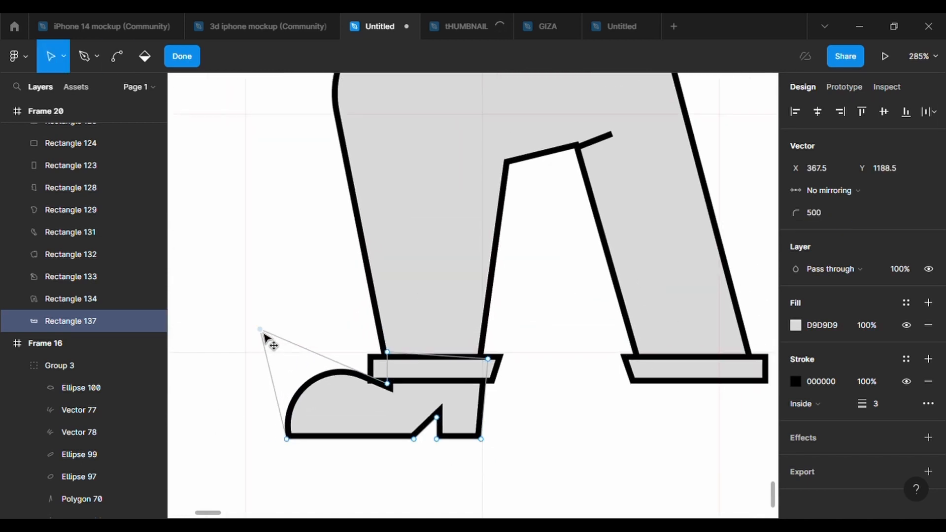
key("Escape")
- Fill the shoe with black 020202, enlarge it to 140 × 62 and place it at X 345, Y 1192
left_click(796, 393)
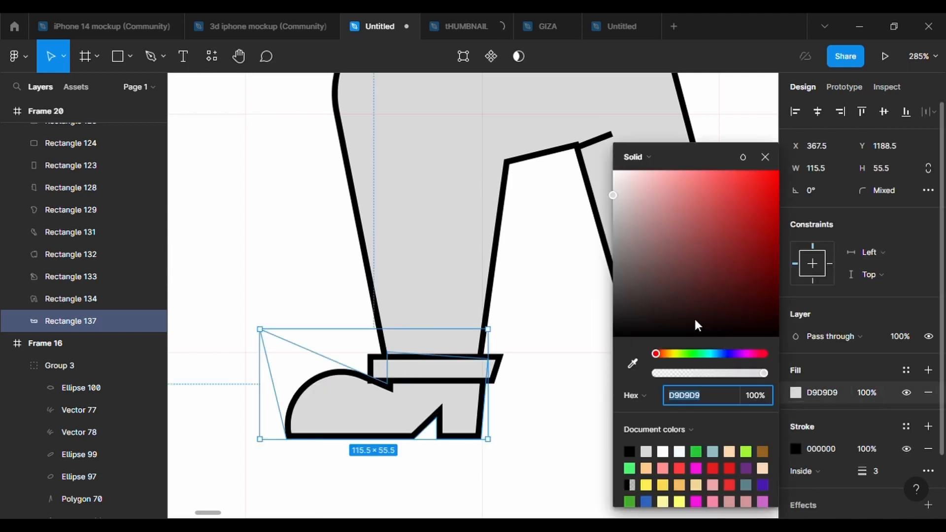
left_click(697, 325)
scroll(559, 461, "down", 5)
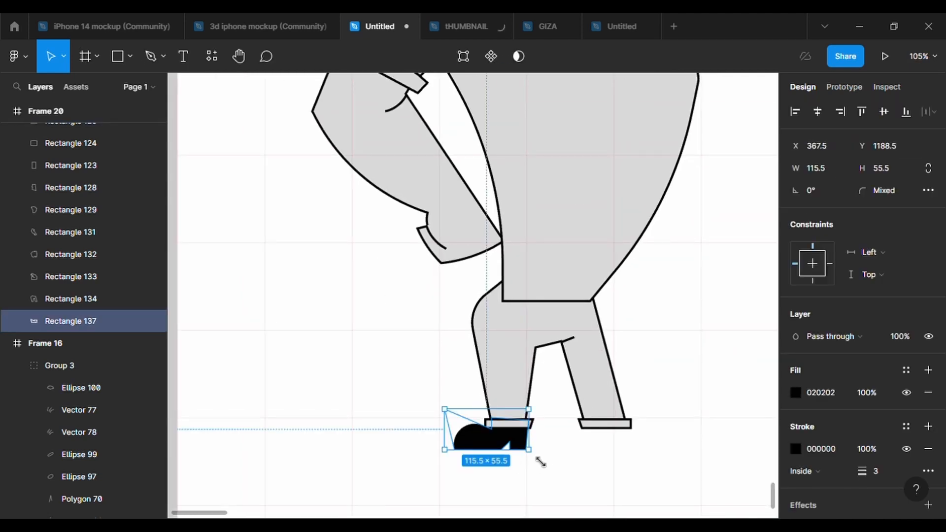
mouse_move(541, 462)
left_mouse_down()
mouse_move(557, 465)
mouse_move(530, 459)
mouse_move(545, 465)
mouse_move(535, 452)
left_mouse_up()
left_click_drag(518, 443, 526, 450)
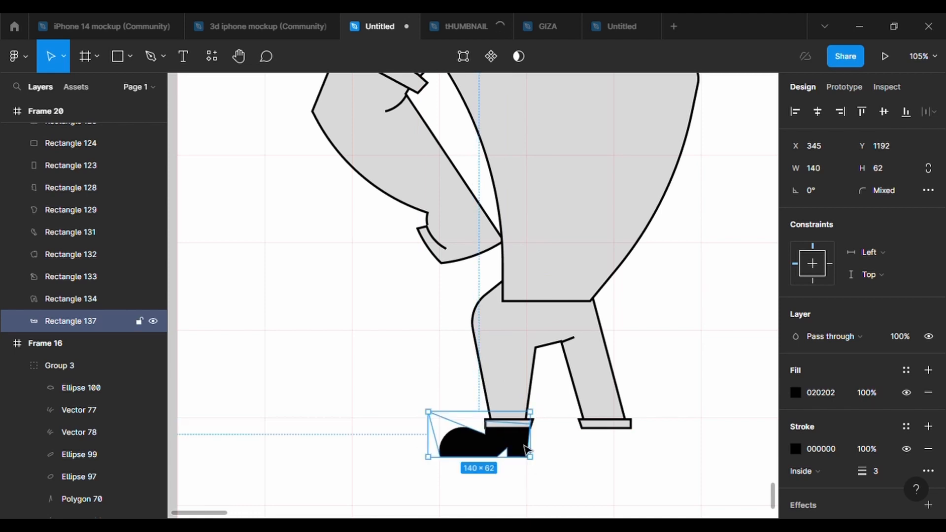
- Straighten the back of the shoe by moving its upper heel corner in to X 480.76, Y 1207.5
scroll(525, 446, "up", 3)
double_click(525, 445)
left_click_drag(542, 405, 535, 404)
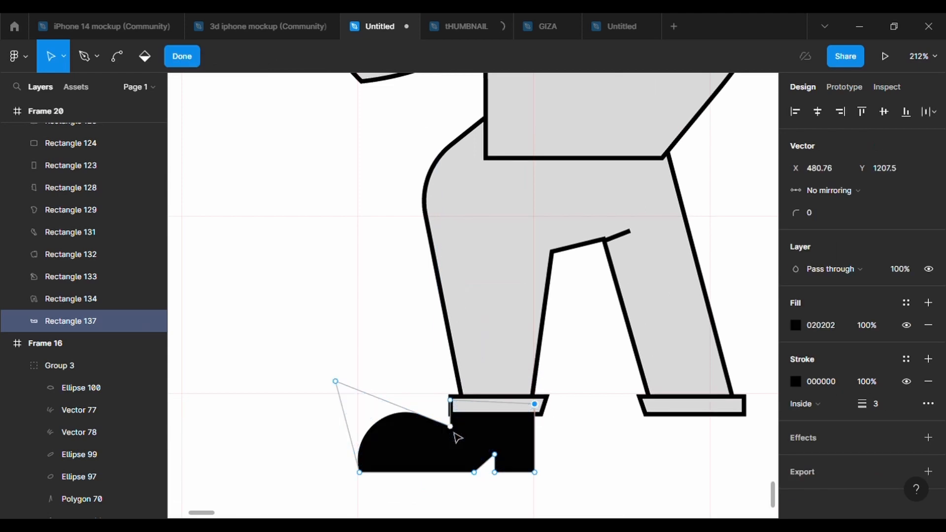
double_click(573, 479)
- Duplicate the shoe, flip it horizontally and place it beneath the other cuff at X 700.76, Y 1192
scroll(569, 477, "down", 4)
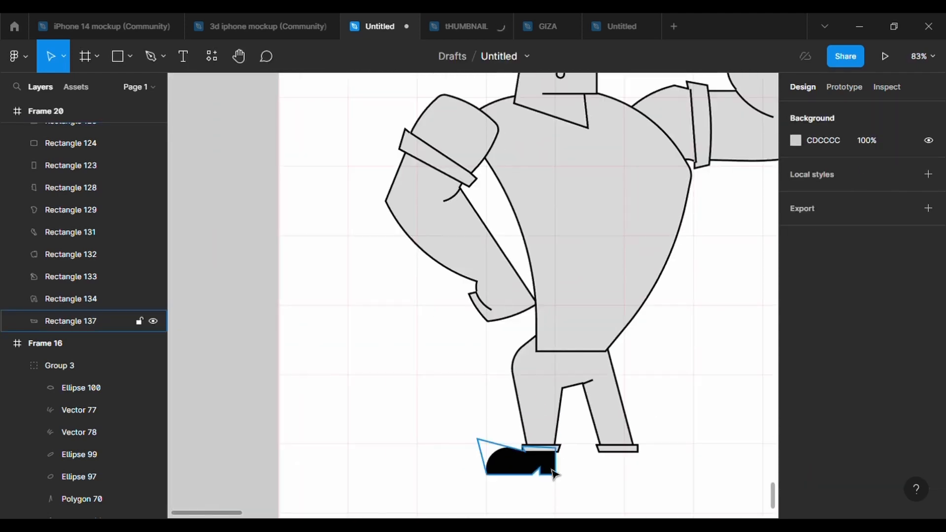
left_click(553, 471)
key("ctrl+d")
key("shift+h")
key("shift+Right")
key("shift+Right")
key("shift+Right")
key("shift+Right")
key("shift+Right")
key("shift+Right")
key("shift+Right")
key("shift+Right")
key("shift+Right")
key("shift+Right")
key("shift+Right")
key("shift+Right")
key("shift+Right")
key("shift+Right")
key("shift+Right")
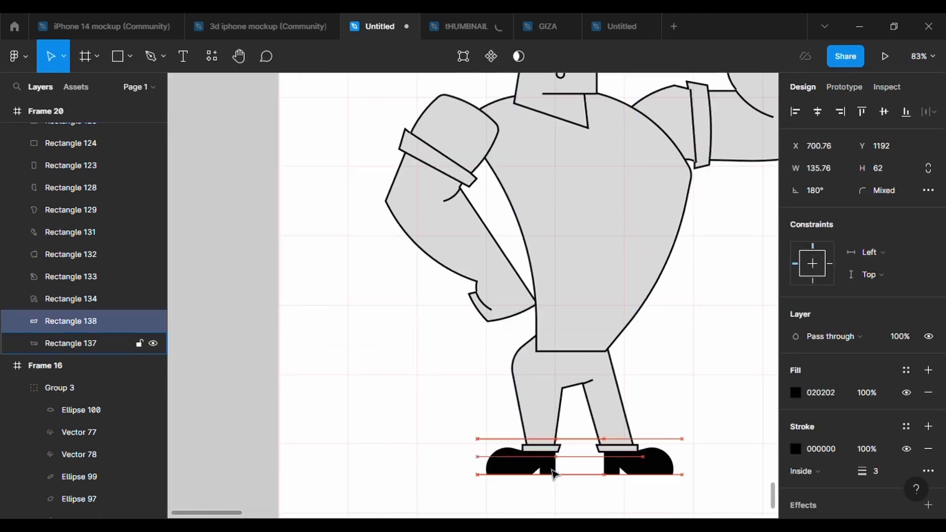
left_click(714, 394)
- Fill the tall hair shape with yellow FFED48
scroll(714, 395, "down", 3)
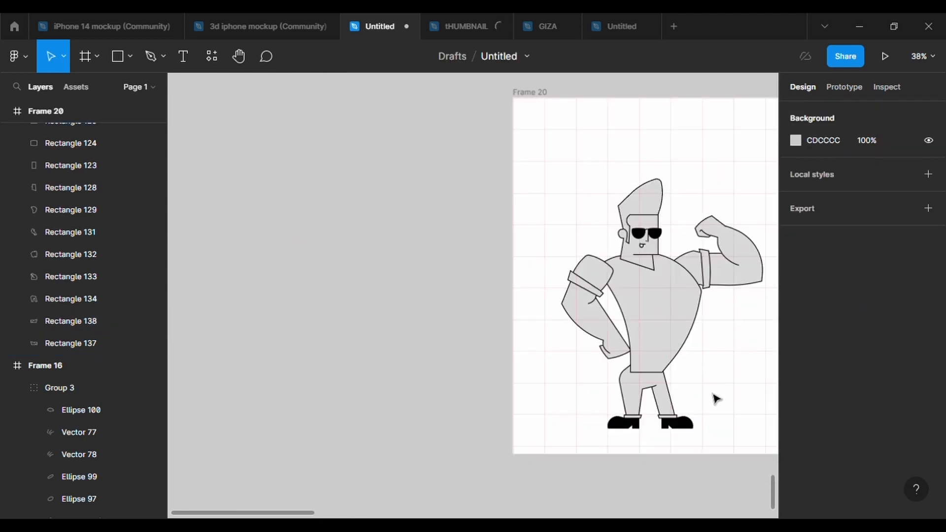
scroll(714, 395, "right", 7)
scroll(714, 395, "left", 4)
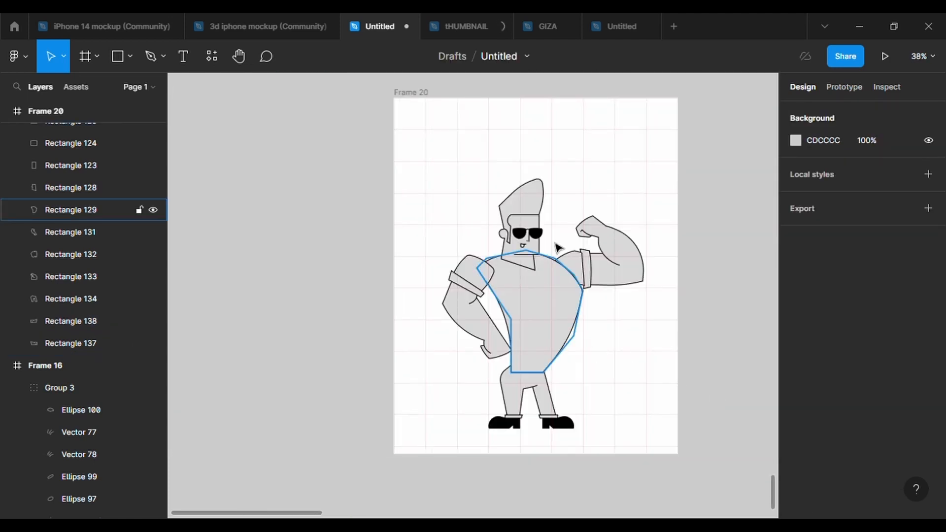
left_click(521, 197)
left_click(796, 392)
left_click(672, 354)
left_click(733, 171)
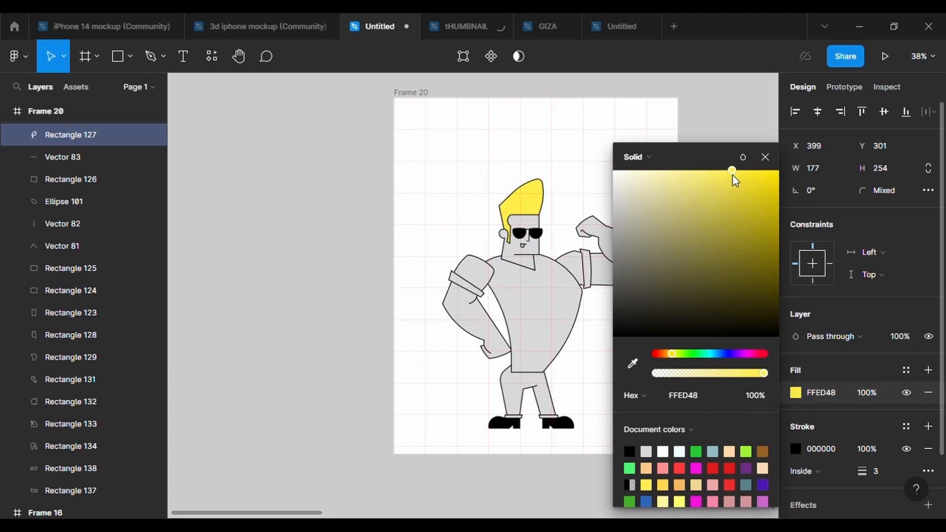
- Fill the neck and side-of-head shape with a light orange skin tone
left_click(534, 268)
left_click(796, 393)
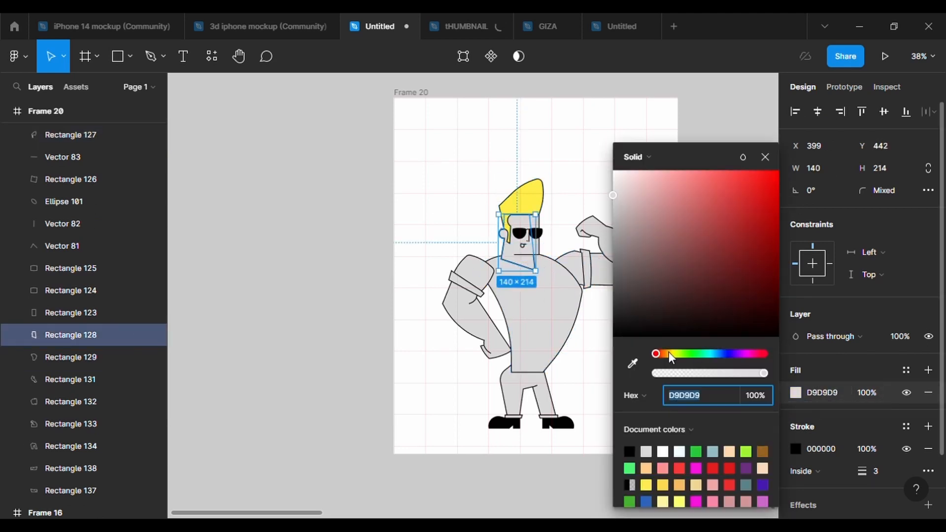
left_click(668, 353)
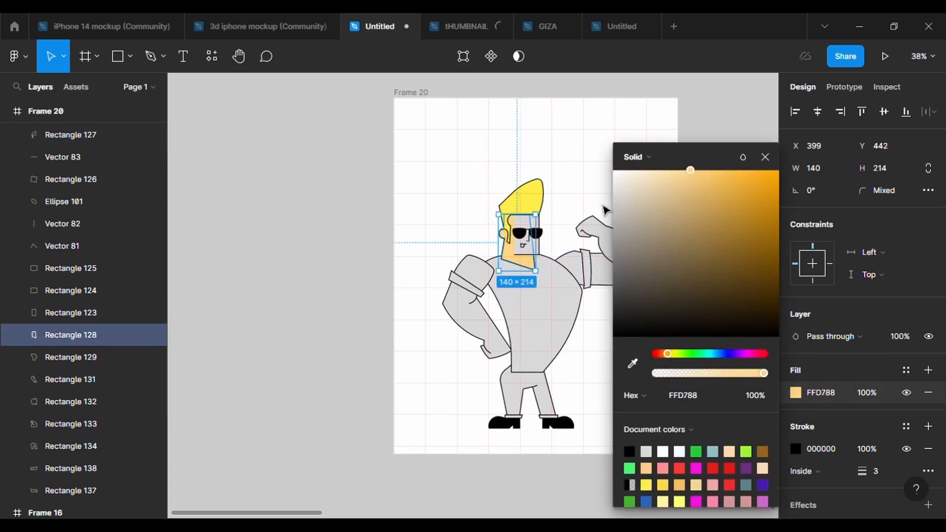
left_click(708, 171)
- Fill the front face rectangle with the skin tone sampled from the side of the head
left_click(530, 249)
left_click(796, 392)
left_click(633, 363)
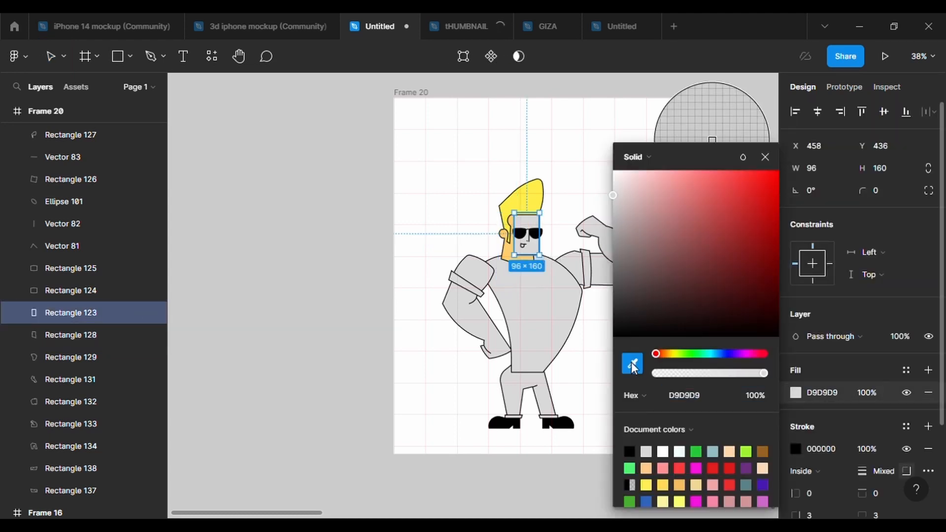
left_click(508, 252)
- Change the tall hair's fill to a more saturated yellow
scroll(561, 326, "up", 3)
scroll(561, 325, "right", 2)
left_click(480, 162)
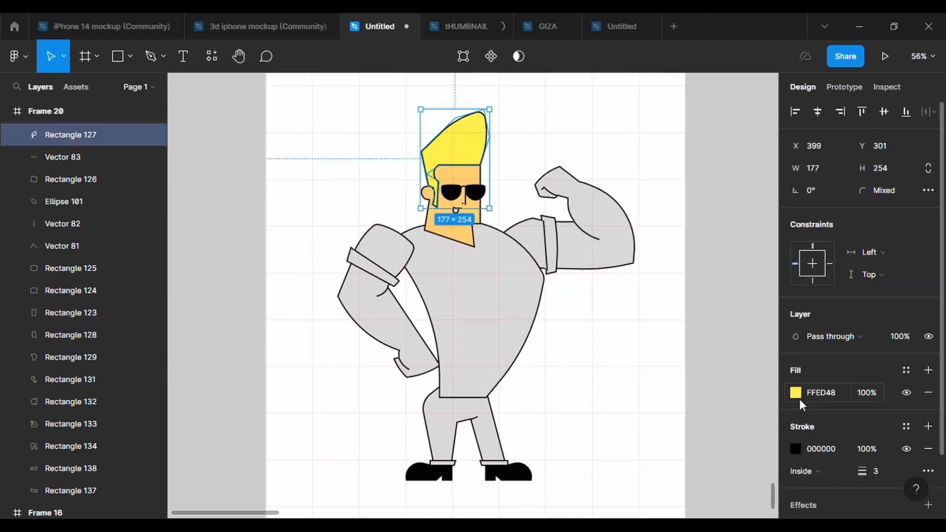
left_click(796, 393)
left_click(749, 171)
- Fill the lowered forearm and the raised flexed arm with the neck's skin tone FFCE6D
left_click(363, 313)
left_click(796, 393)
left_click(633, 364)
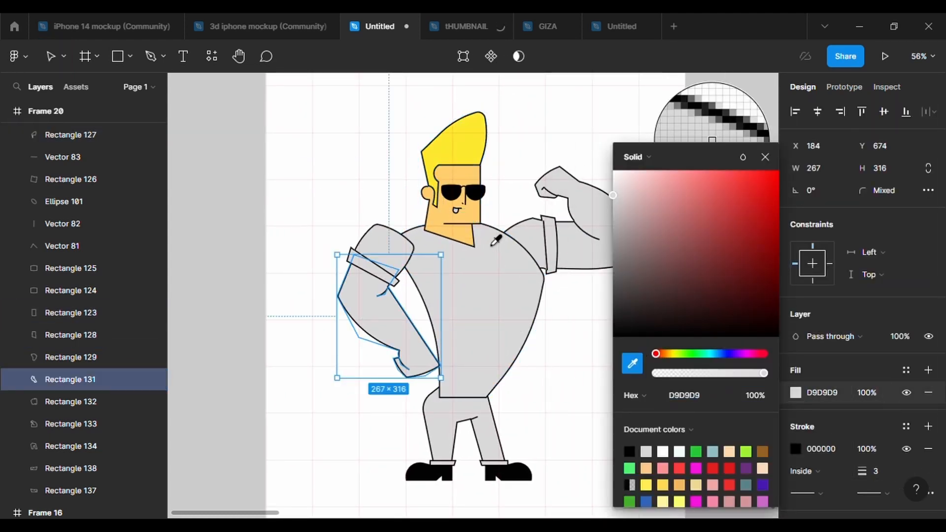
left_click(470, 236)
left_click(584, 222)
left_click(796, 392)
left_click(633, 363)
left_click(470, 235)
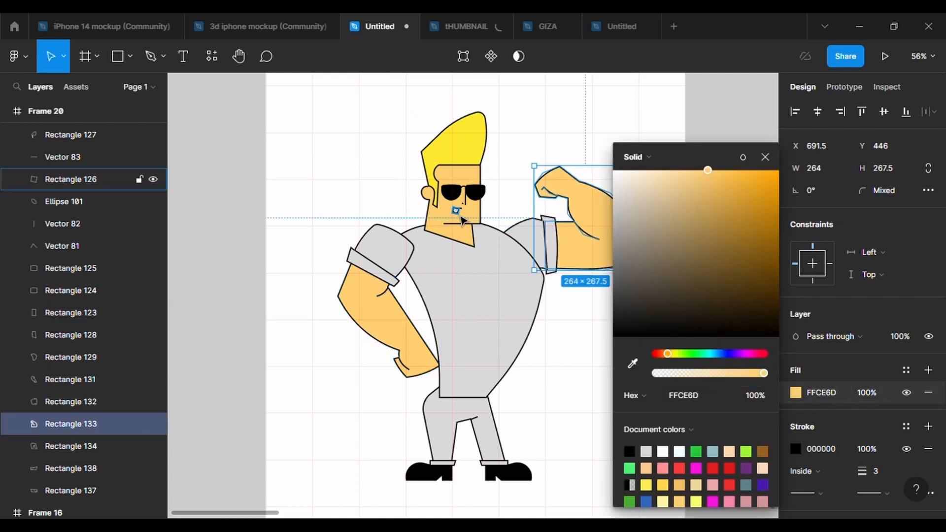
- Fill the small tooth shape at the mouth with white
left_click(455, 211)
left_click(796, 393)
left_click_drag(676, 271, 592, 138)
left_click(592, 138)
scroll(586, 321, "right", 1)
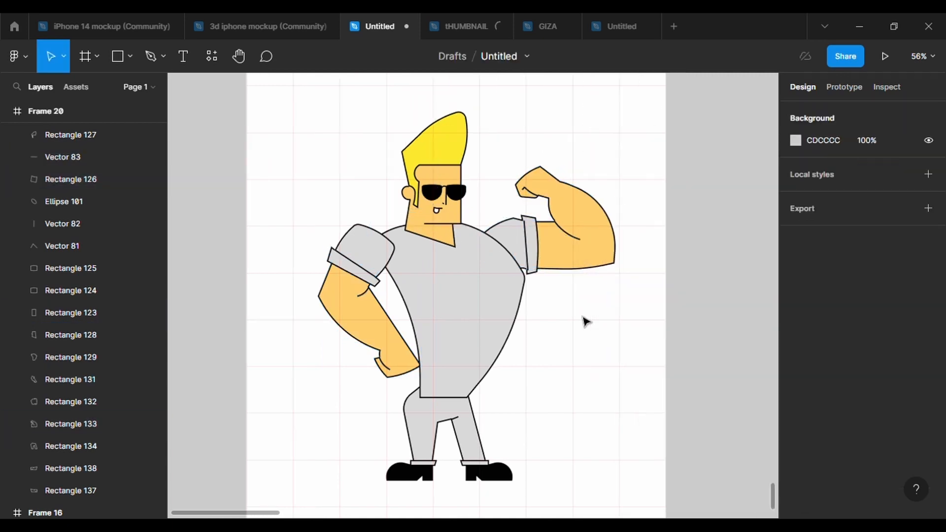
- Fill the trousers with dark blue 1F226D
left_click(444, 433)
left_click(796, 393)
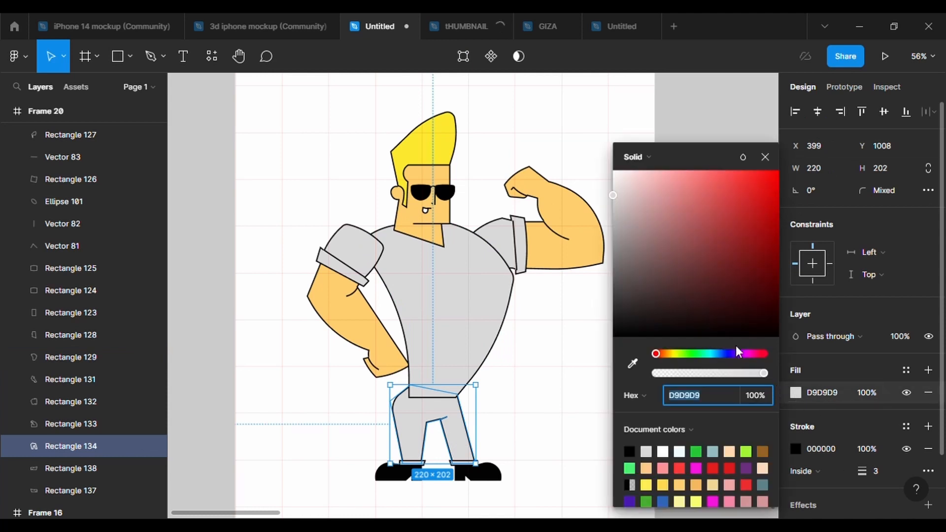
left_click(728, 353)
left_click(723, 285)
left_click_drag(724, 285, 732, 265)
left_click(353, 448)
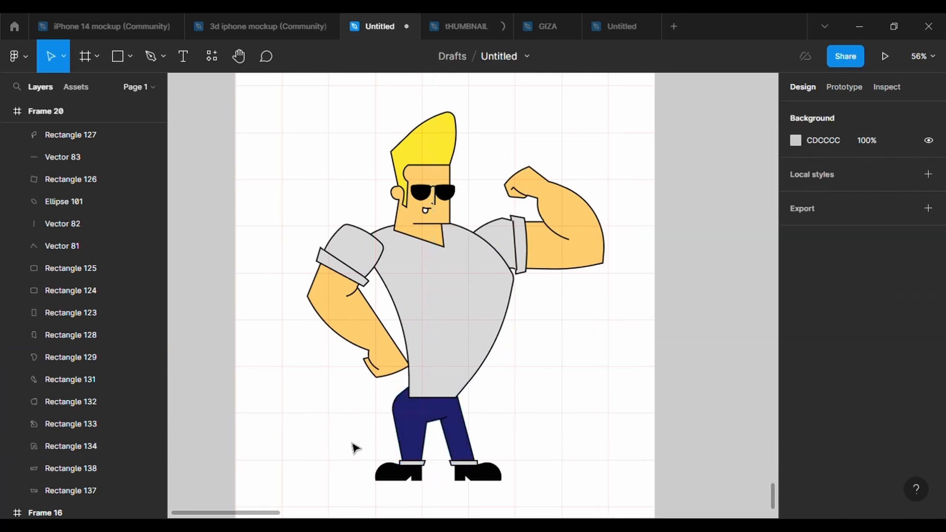
- Fill both trouser cuffs with the dark blue sampled from the trousers
left_click(411, 463)
left_click(796, 392)
left_click(633, 363)
left_click(458, 451)
left_click(464, 464)
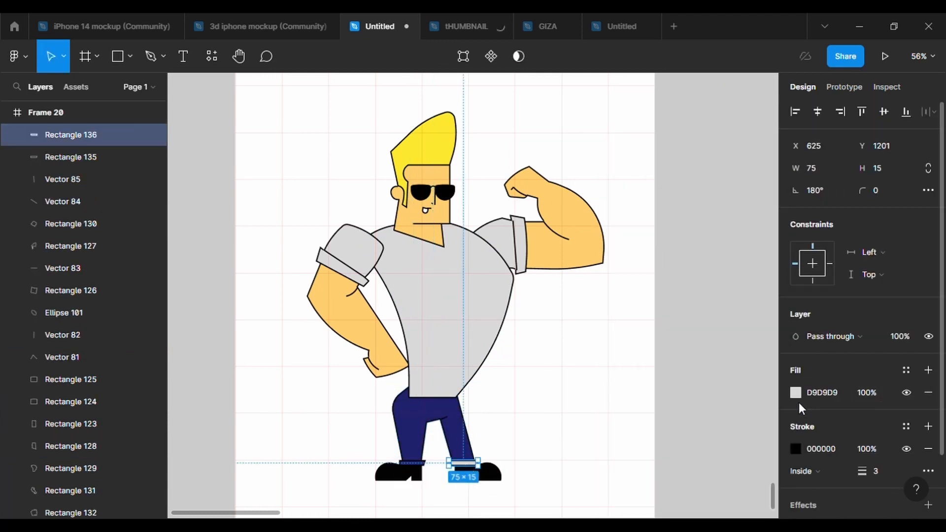
left_click(796, 393)
left_click(633, 364)
left_click(436, 412)
- Fill the torso shape with black 000000
left_click(443, 353)
left_click(796, 392)
left_click_drag(656, 323, 614, 351)
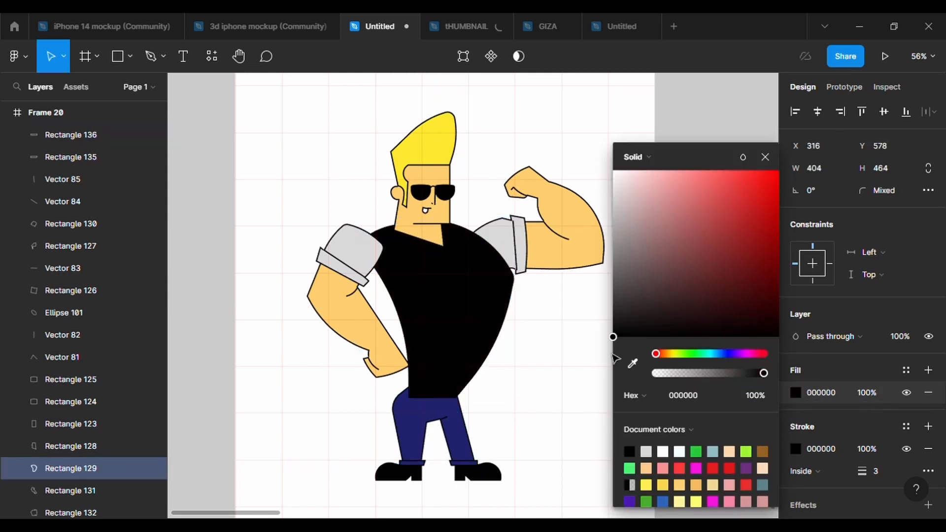
- Recolour the strokes of the two sleeve cuff lines with the trousers' dark blue
left_click(335, 256)
left_click(337, 259)
left_click(928, 370)
left_click(928, 393)
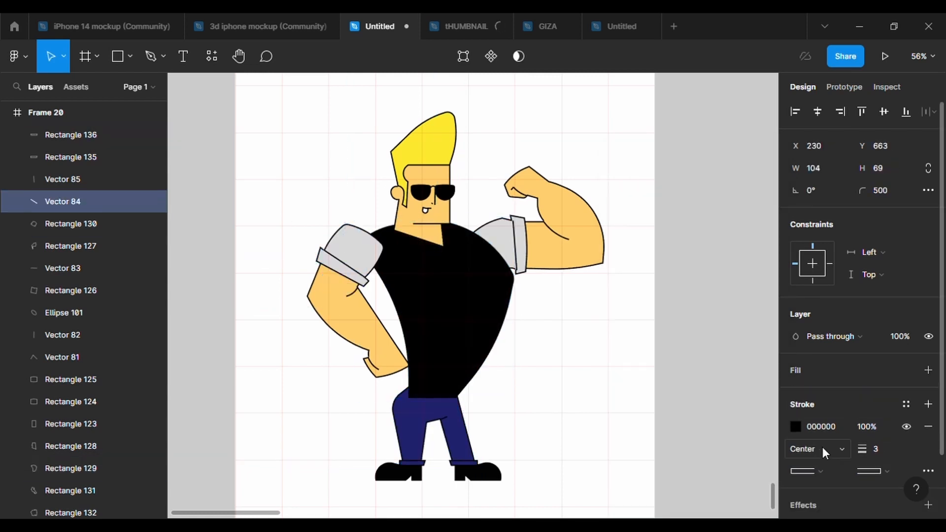
left_click(796, 426)
left_click(633, 364)
left_click(456, 414)
left_click(519, 410)
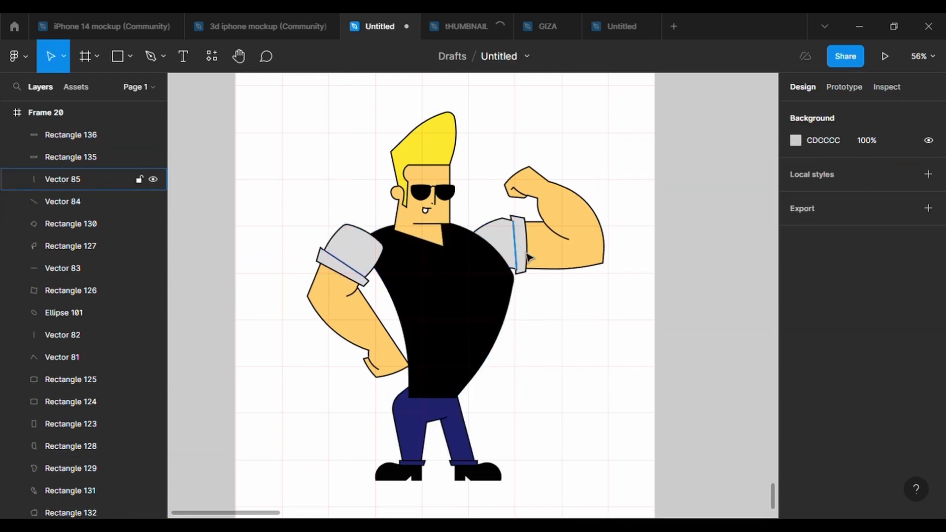
left_click(516, 250)
left_click(795, 427)
left_click(632, 364)
left_click(462, 446)
- Fill both sleeve shapes with black to match the torso
left_click(355, 249)
left_click(796, 393)
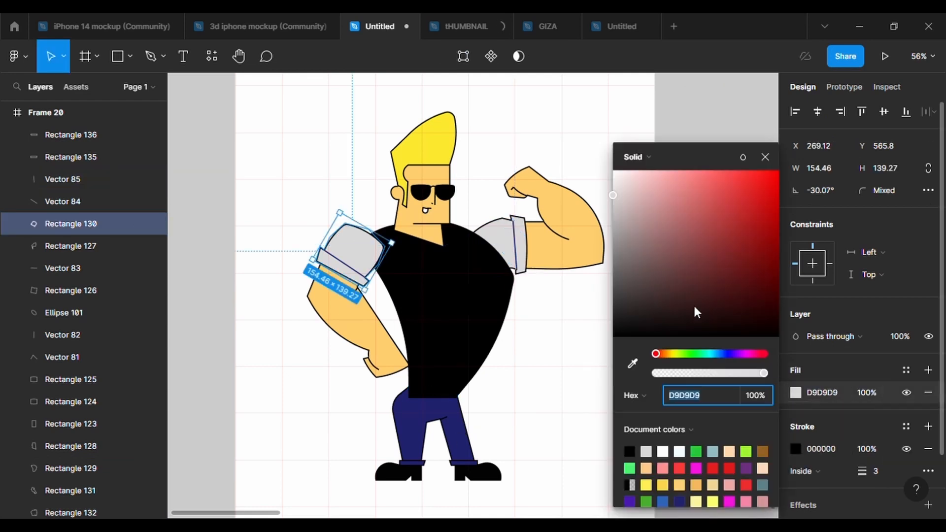
left_click_drag(690, 317, 535, 382)
left_click(497, 245)
left_click(796, 392)
left_click(518, 368)
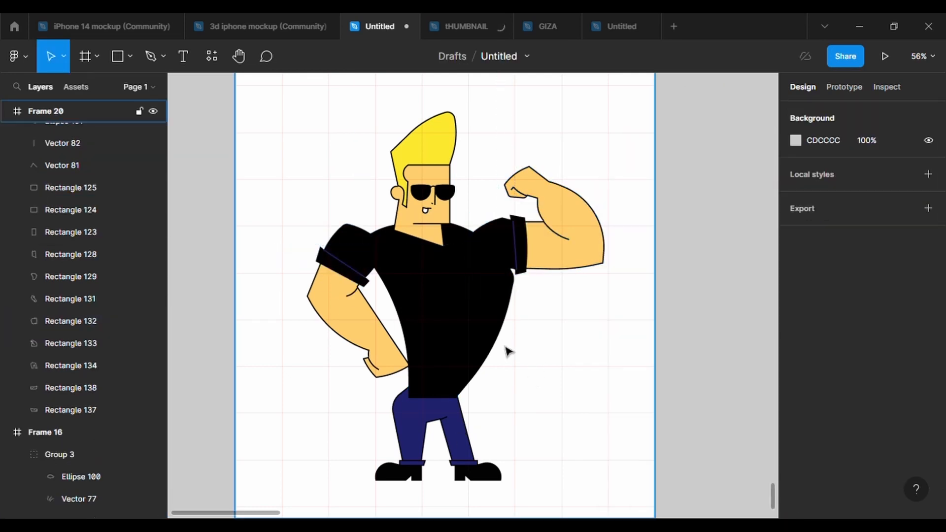
- Draw short crease lines with the Pen tool where the sleeves meet the torso at the shoulder and armpits
scroll(509, 352, "up", 5)
left_click(151, 57)
scroll(287, 199, "up", 5)
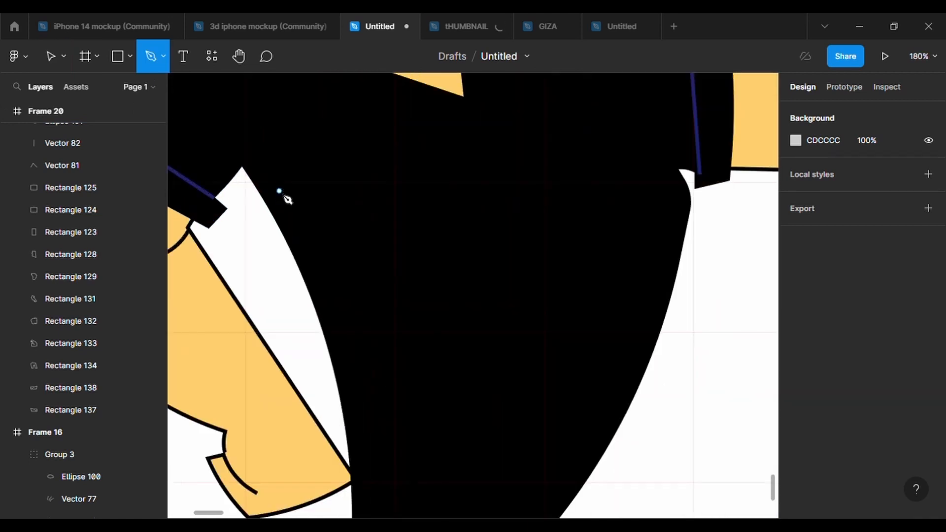
scroll(287, 199, "down", 3)
left_click(245, 99)
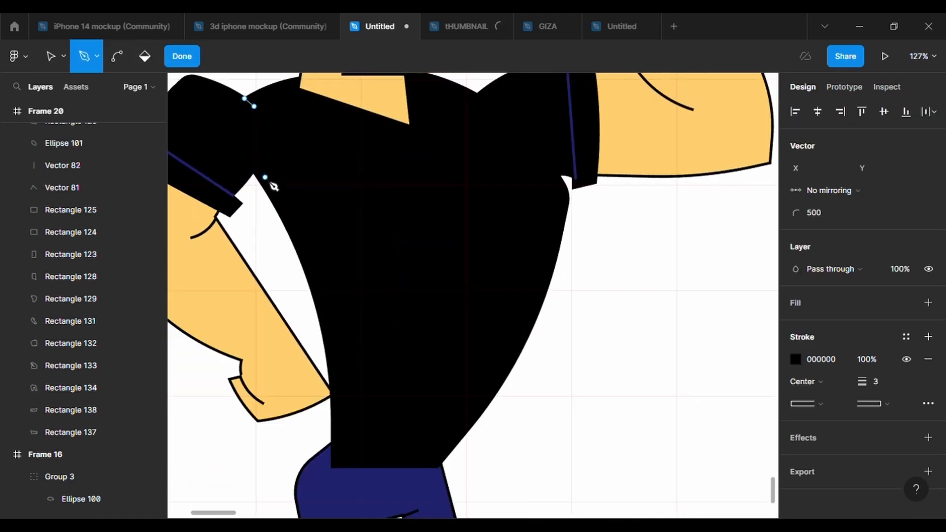
left_click(245, 164)
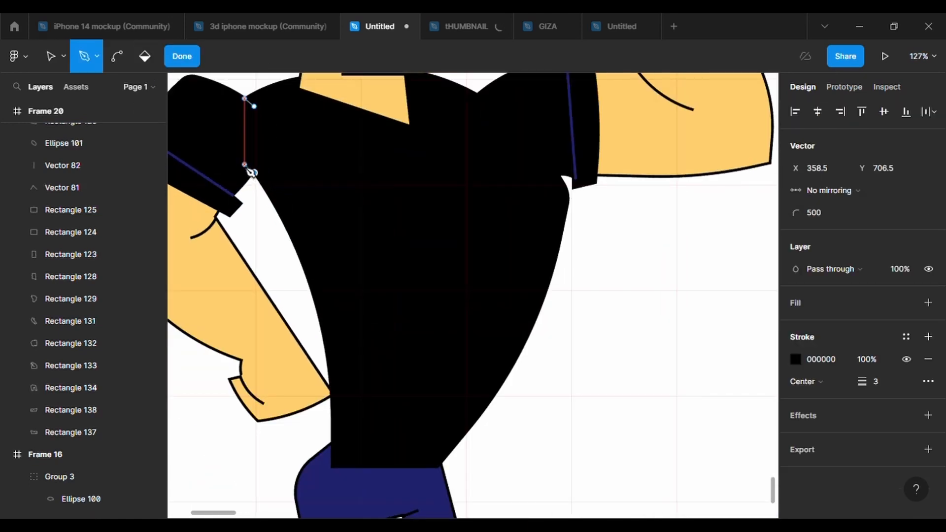
left_click(543, 159)
key("Escape")
key("Escape")
- Match the stroke of the new shirt crease lines to the trousers' dark blue 1F226D
left_click(793, 425)
left_click(632, 364)
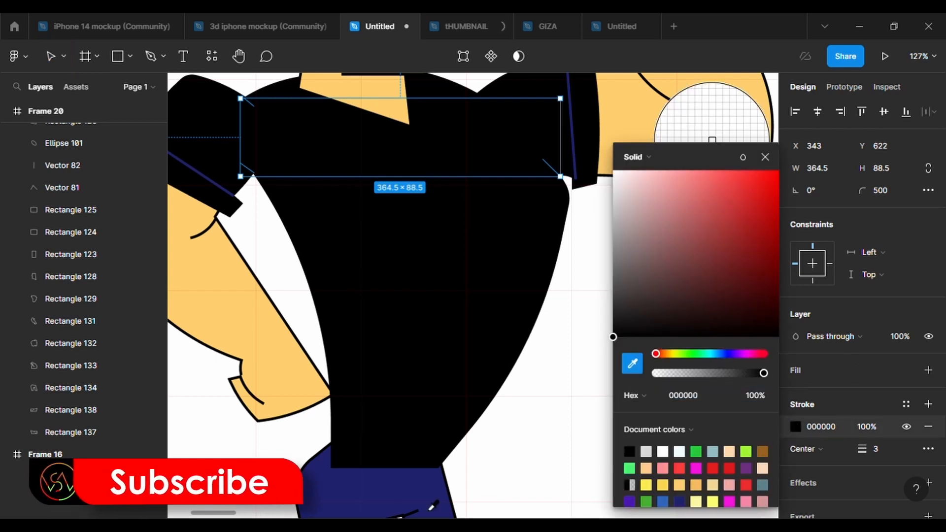
key("Escape")
key("Escape")
key("shift+1")
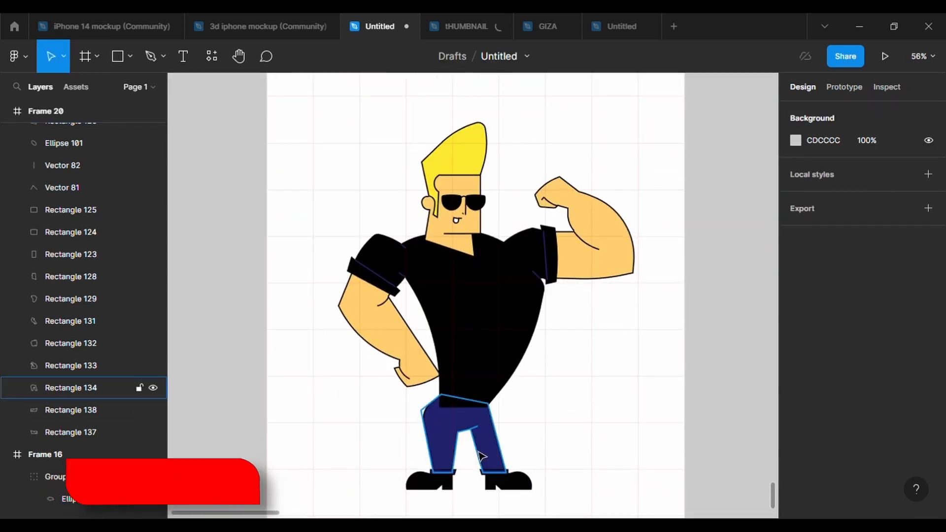
left_click(453, 437)
scroll(453, 437, "up", 3)
scroll(454, 438, "down", 4)
left_click(526, 430)
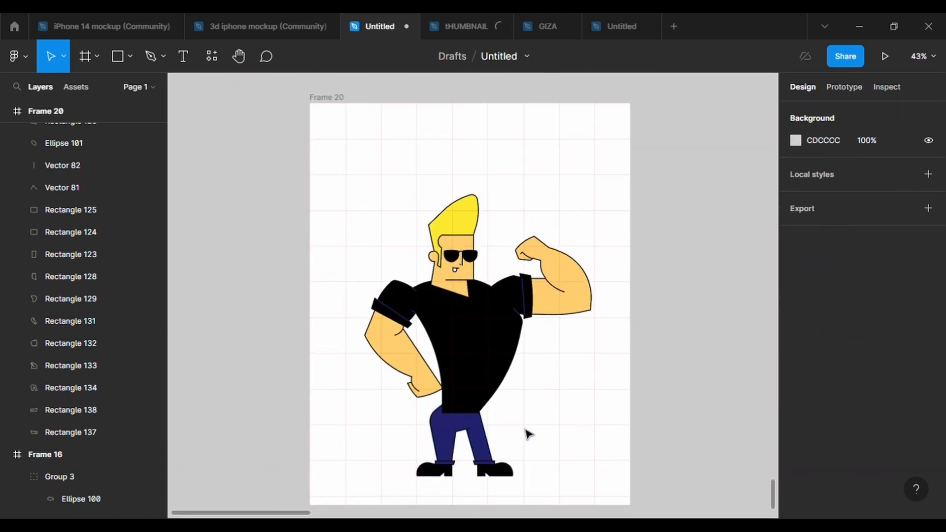
- Draw a curved eyebrow with the Pen tool above the sunglasses lens nearest the ear
scroll(499, 274, "up", 5)
left_click(163, 56)
left_click(144, 88)
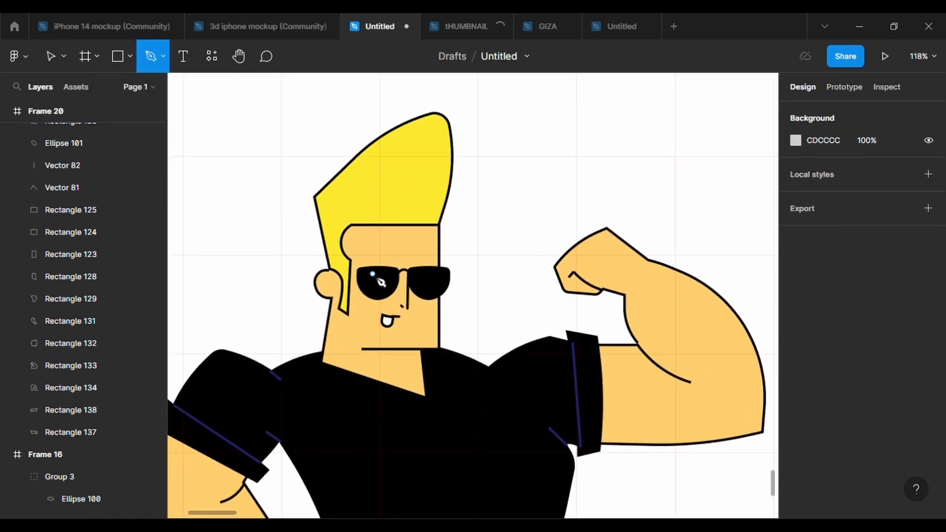
left_click(363, 244)
left_click(372, 228)
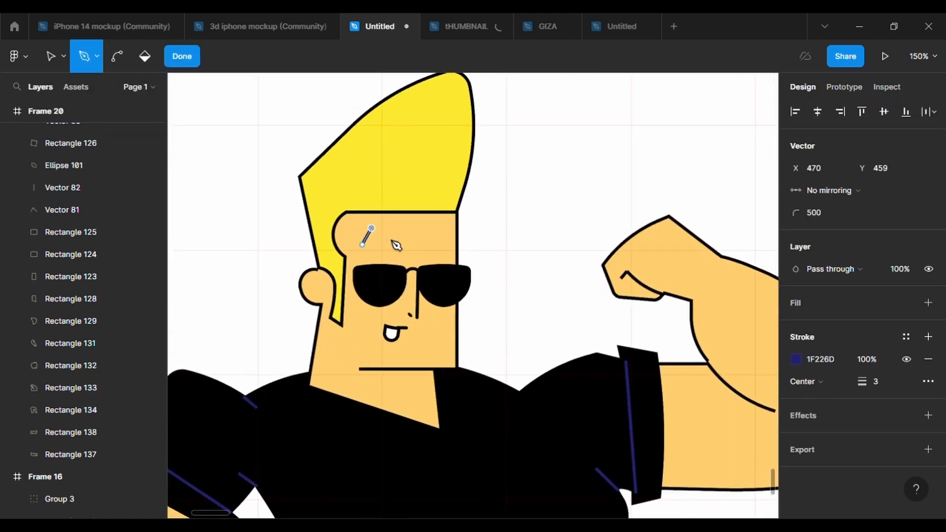
key("Return")
- Draw a check-shaped eyebrow above the other lens and set its middle point's corner radius to 0
left_click(423, 252)
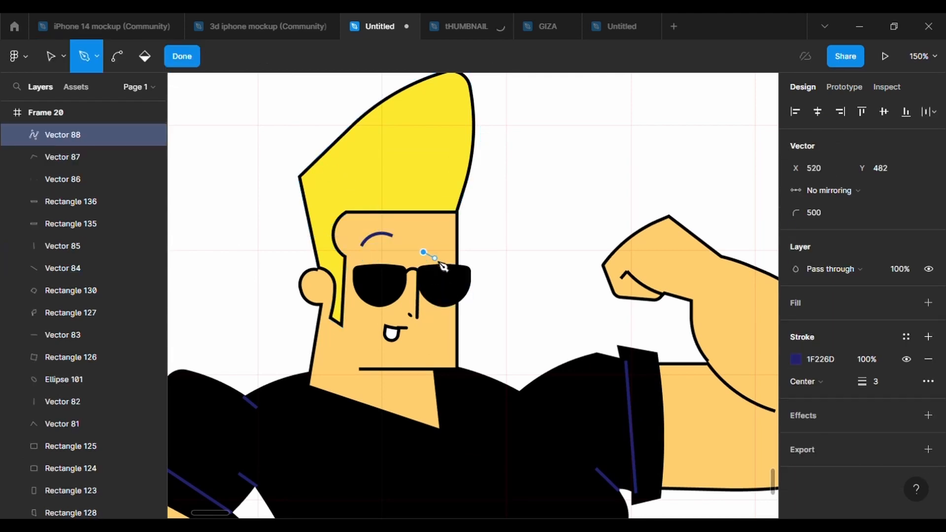
key("Escape")
key("Escape")
left_click(464, 59)
left_click(434, 258)
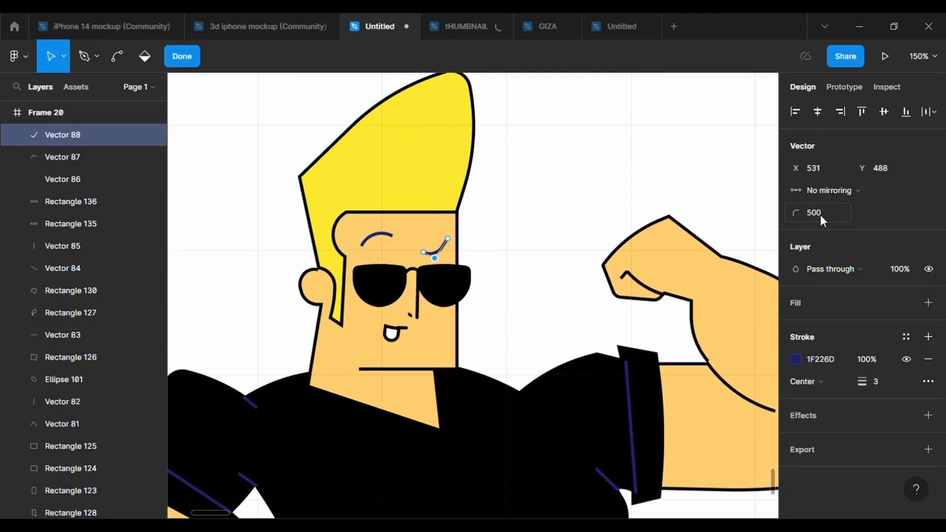
left_click(823, 215)
type("0")
key("Return")
key("Return")
- Change the strokes of both eyebrows to black
left_click(796, 427)
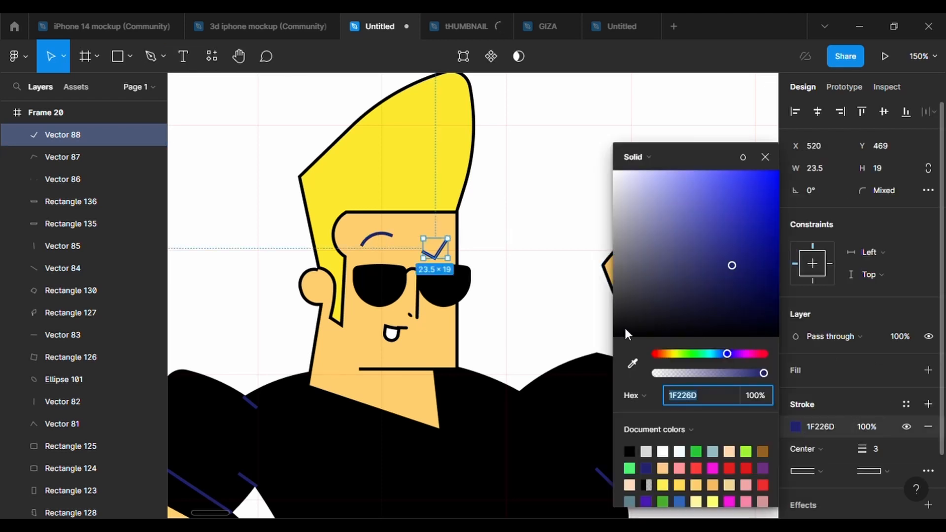
left_click_drag(622, 327, 607, 342)
left_click(385, 235)
left_click(796, 426)
left_click(566, 310)
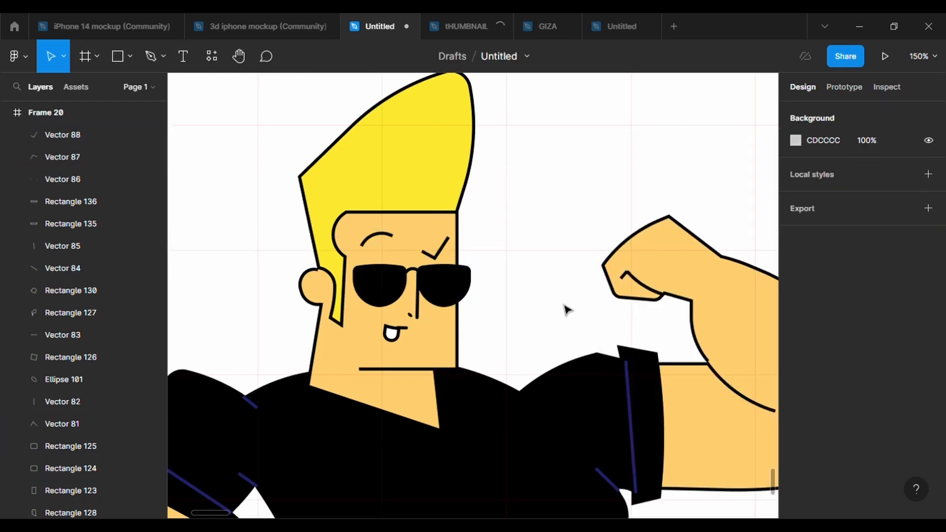
- Add an inner shadow effect to the lowered forearm and open its settings
scroll(568, 310, "down", 3)
scroll(568, 310, "down", 5)
scroll(566, 310, "down", 3)
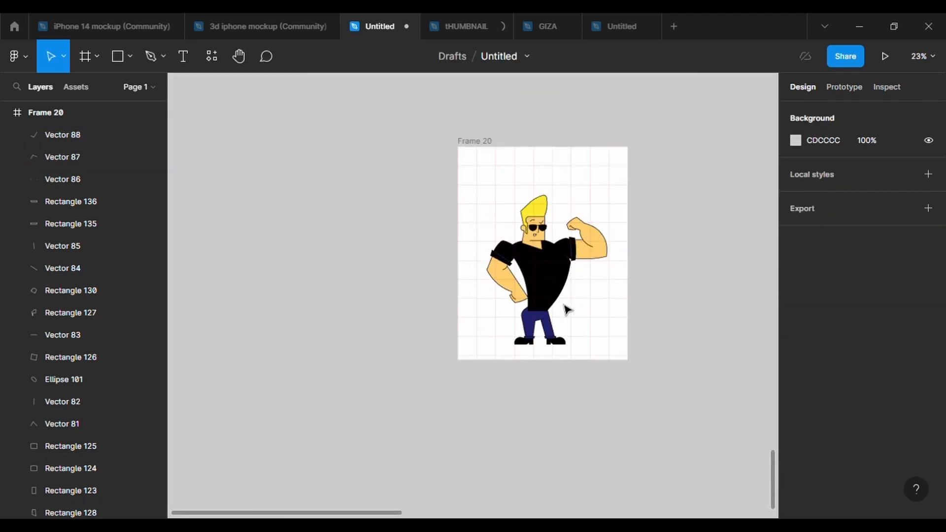
scroll(566, 311, "up", 8)
left_click(470, 256)
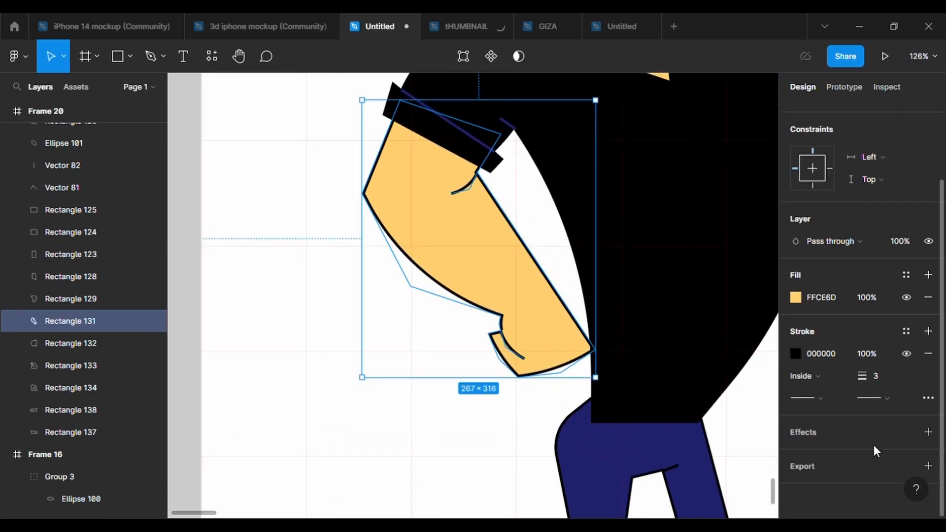
left_click(928, 432)
left_click(832, 455)
left_click(838, 434)
left_click(795, 454)
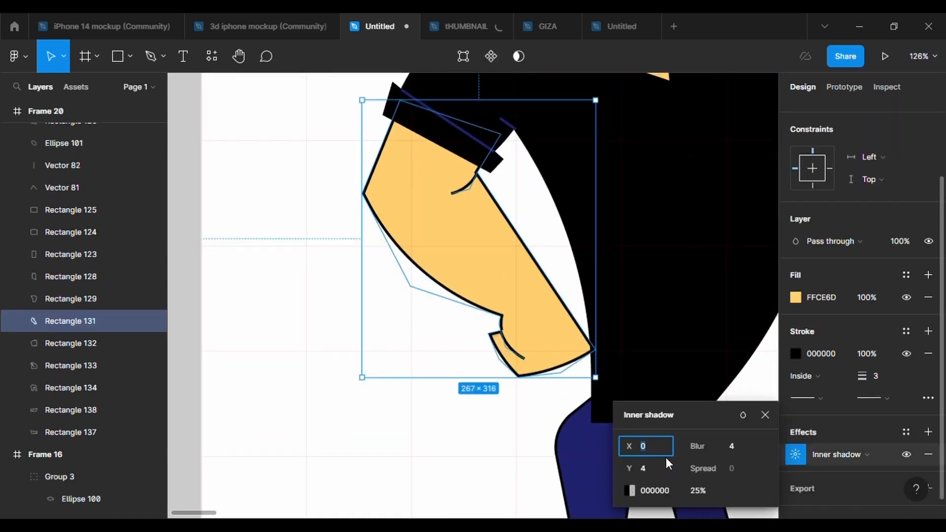
- Try an offset of X 10 and Y 10 for the forearm's inner shadow
type("10")
left_click(649, 470)
type("10")
key("Return")
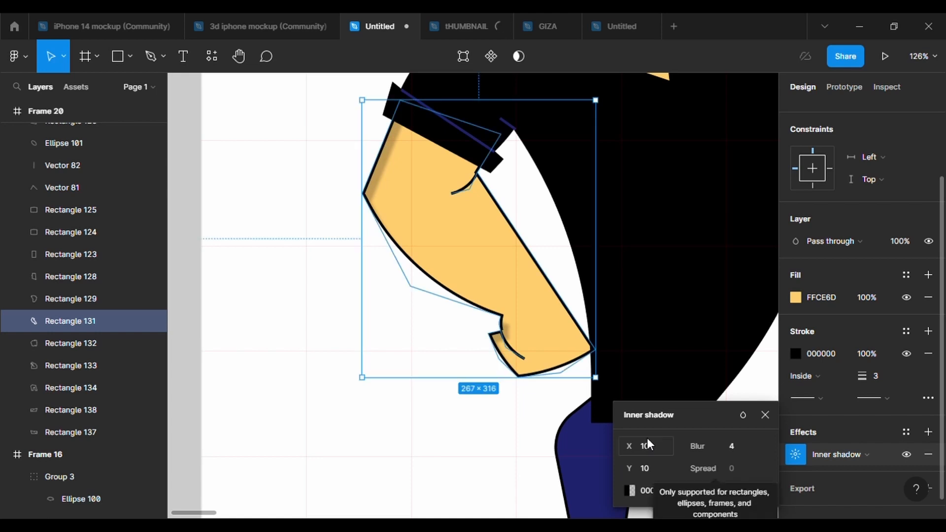
- Set the forearm's inner shadow offset to X 20 and Y 0
left_click(655, 444)
type("20")
key("Return")
left_click(655, 465)
type("0")
key("Return")
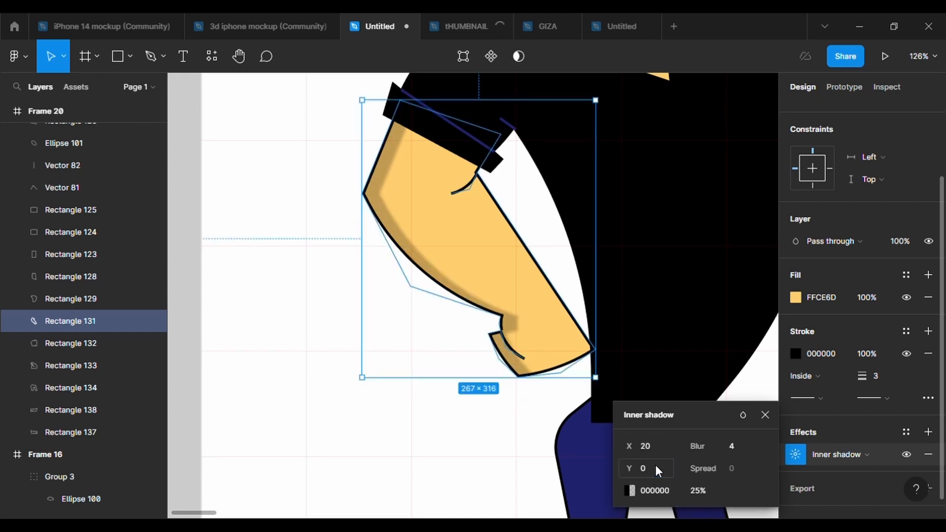
left_click(658, 440)
type("20")
key("Return")
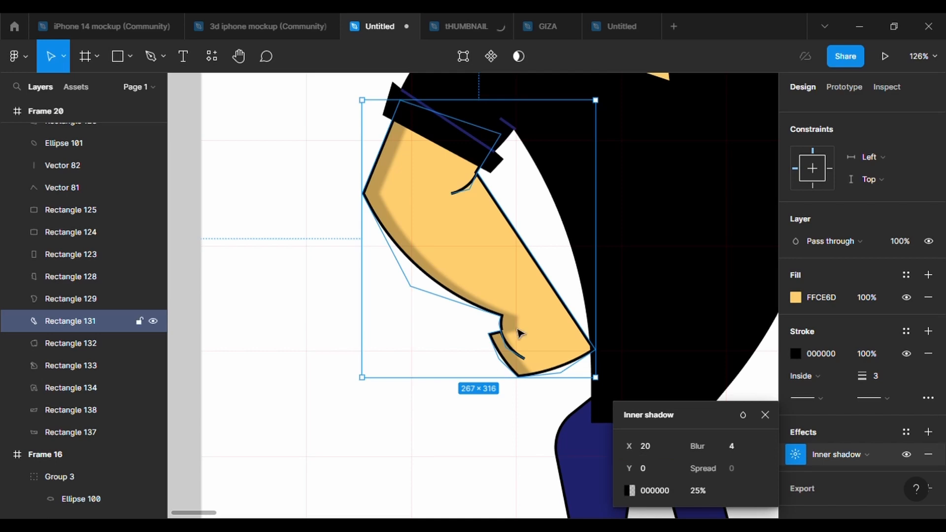
left_click(485, 449)
key("shift+1")
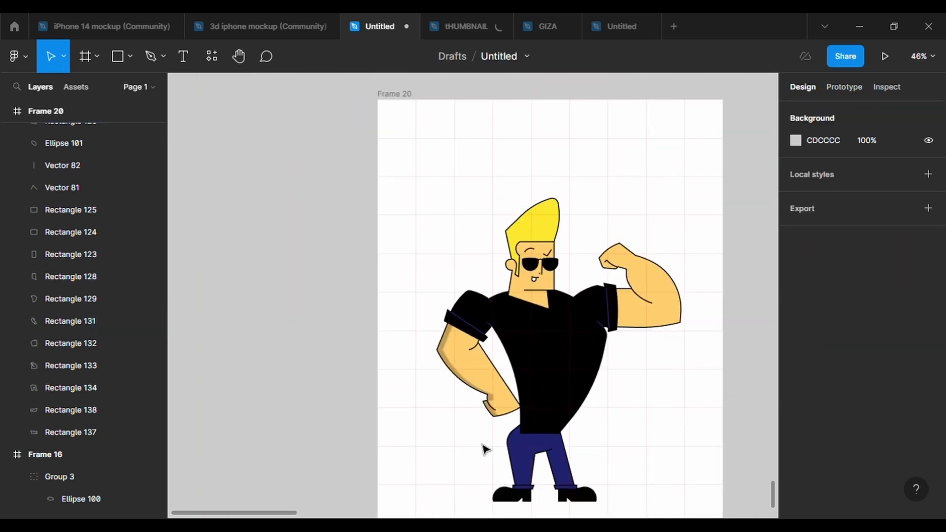
- Add an effect to the trousers and change its type to inner shadow
scroll(486, 450, "up", 5)
left_click(528, 285)
left_click(450, 340)
scroll(453, 343, "down", 3)
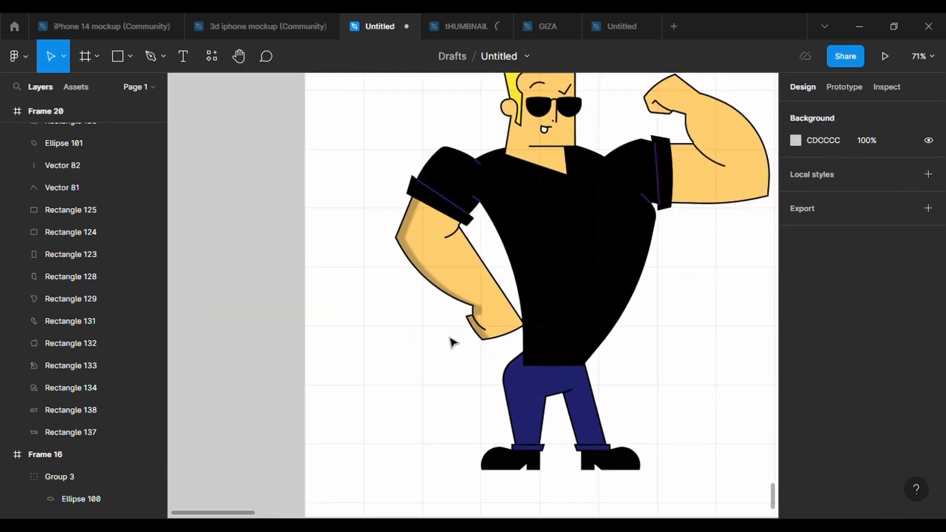
scroll(453, 342, "down", 3)
left_click(450, 339)
scroll(838, 434, "down", 2)
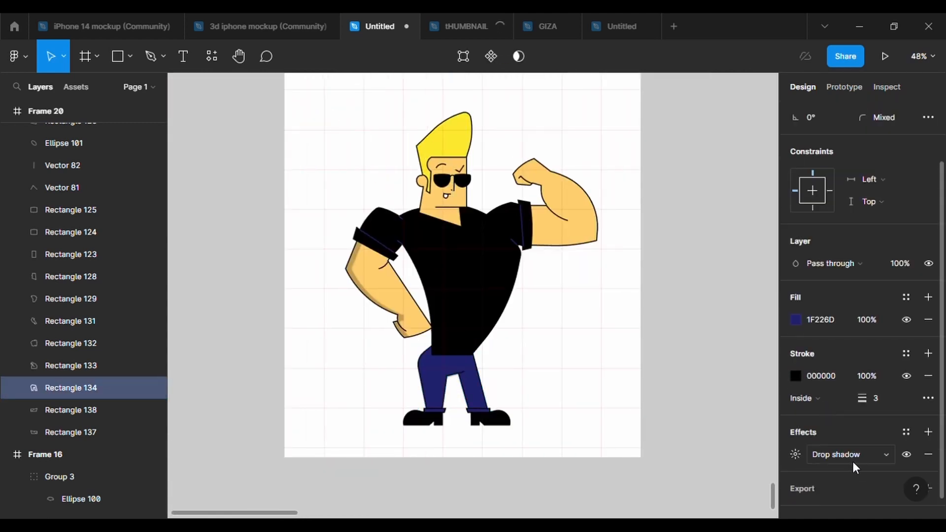
left_click(854, 455)
left_click(853, 433)
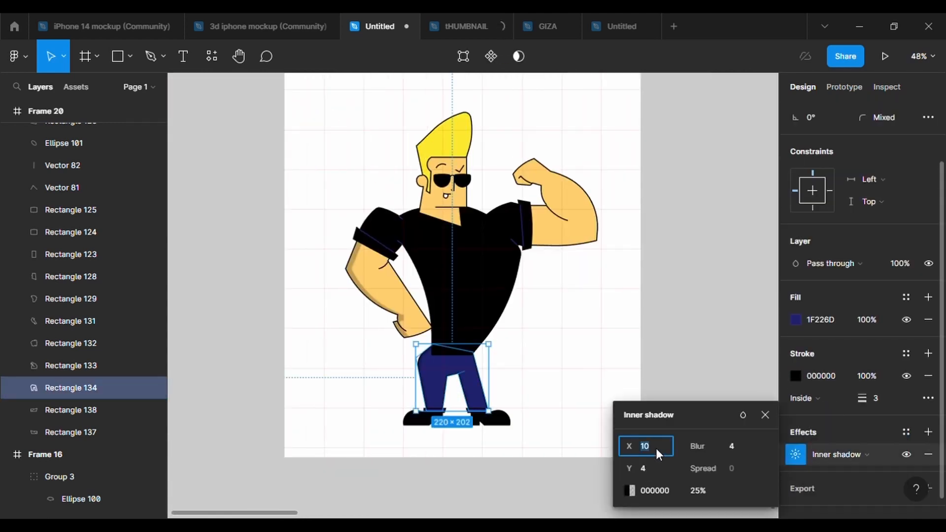
- Set the X offset of the trousers' inner shadow to 20
type("20")
key("Return")
scroll(454, 401, "up", 3)
scroll(459, 405, "down", 3)
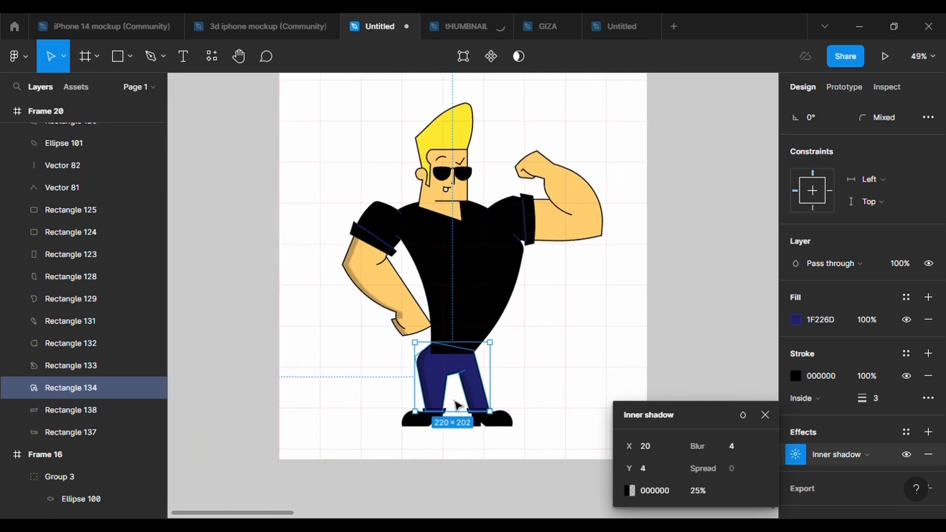
scroll(474, 397, "up", 5)
scroll(483, 392, "down", 5)
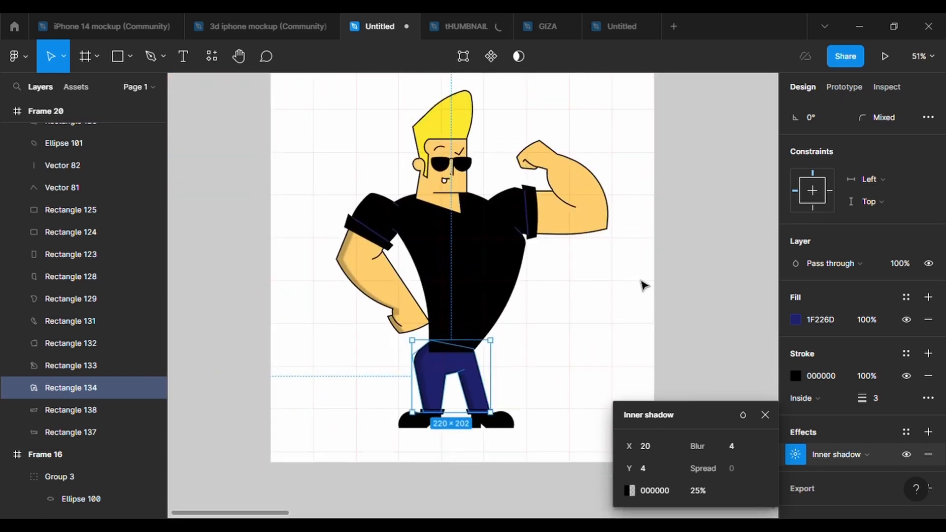
- Add an inner shadow to the raised arm, trying an X offset of 20 and settling on 15
left_click(606, 222)
left_click(847, 476)
left_click(828, 446)
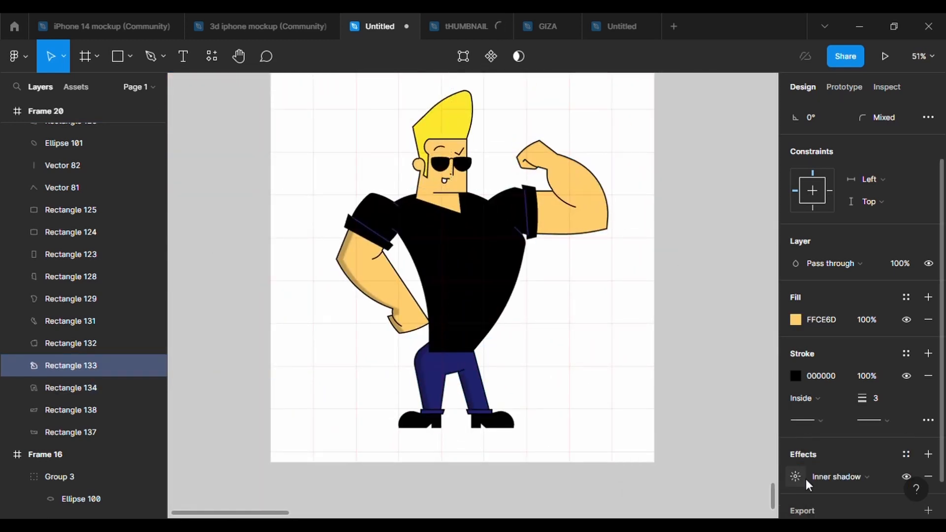
left_click(795, 476)
left_click(646, 446)
type("20")
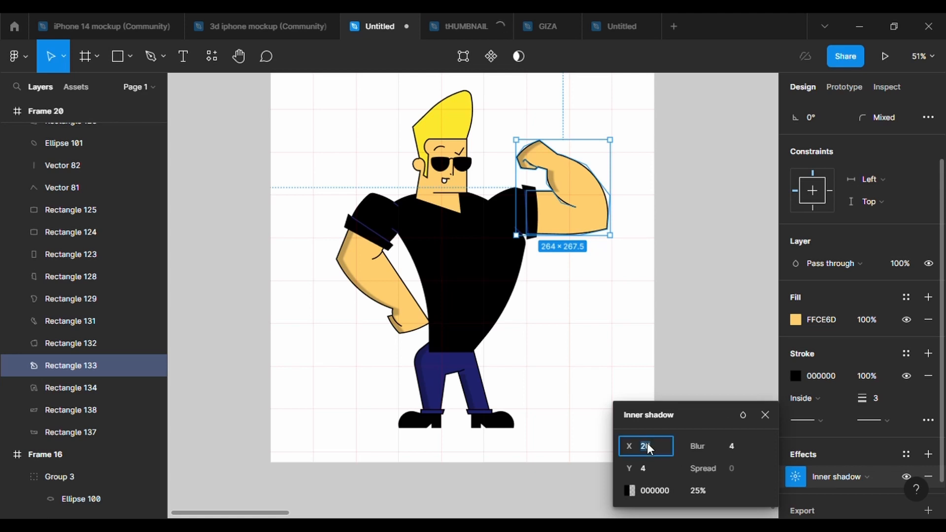
type("15")
key("Return")
- Add an inner shadow to the head and neck shape and adjust its X offset
left_click(434, 206)
left_click(929, 432)
left_click(838, 454)
left_click(852, 434)
left_click(796, 455)
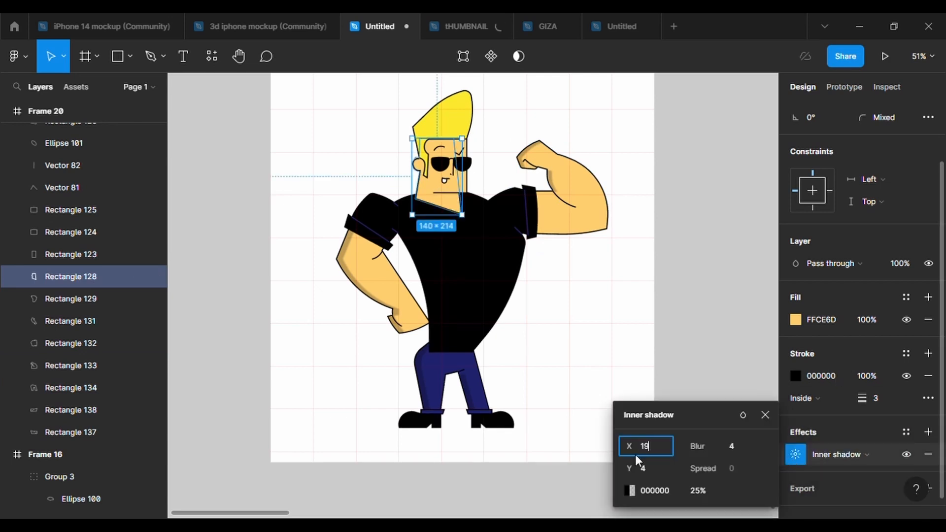
type("19")
key("BackSpace")
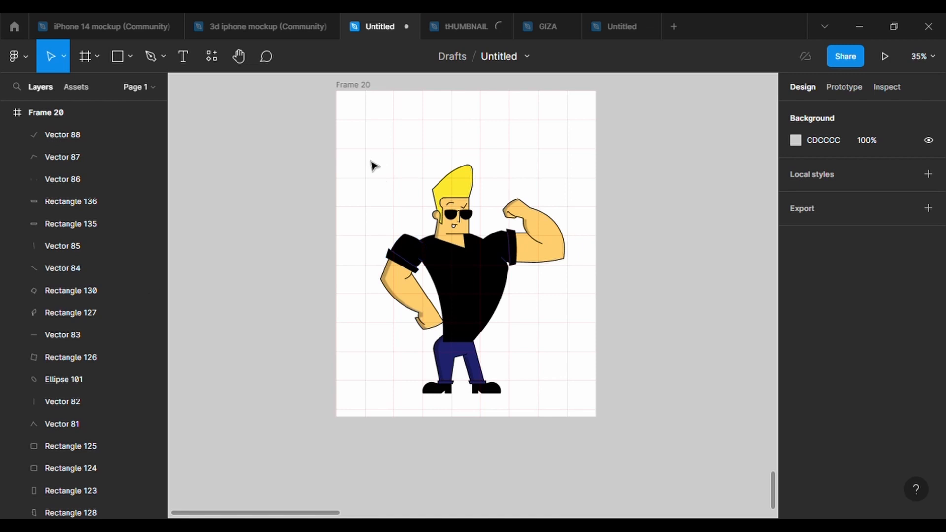
- Move the whole character slightly up in the frame and change the frame's fill to a light magenta pink
left_click_drag(371, 162, 599, 407)
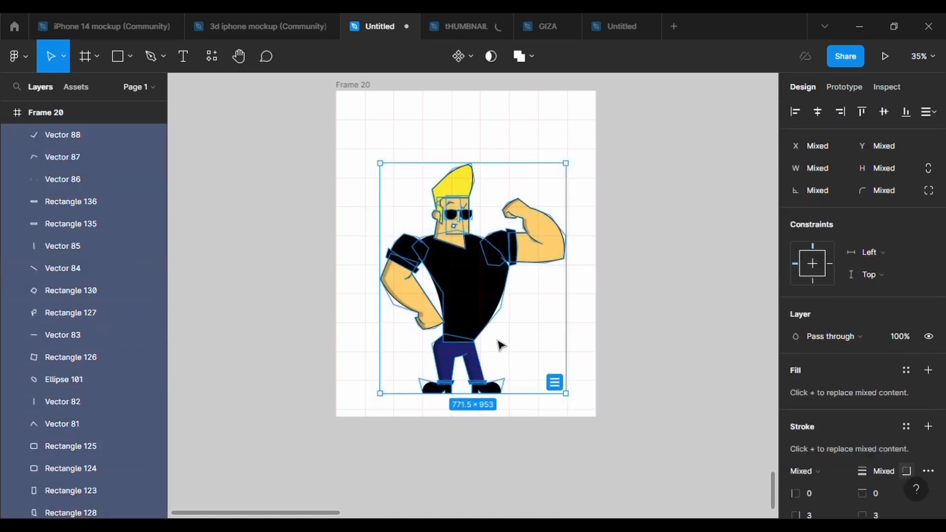
left_click_drag(497, 340, 499, 327)
left_click(353, 85)
left_click(796, 438)
left_click_drag(734, 353, 745, 354)
left_click(689, 186)
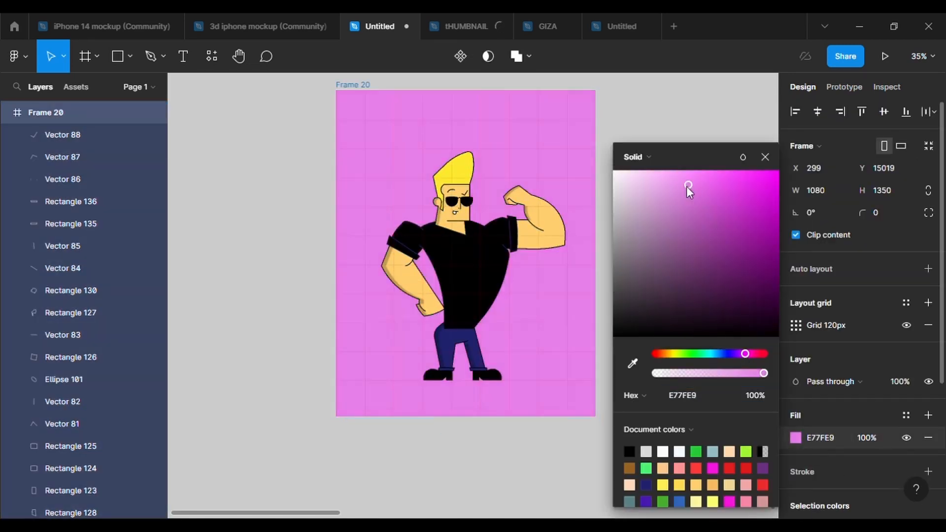
key("Escape")
key("Escape")
- Draw a flat ellipse about 555 × 129 around the character's feet and send it behind the shoes as a ground shadow
left_click(129, 56)
left_click(86, 138)
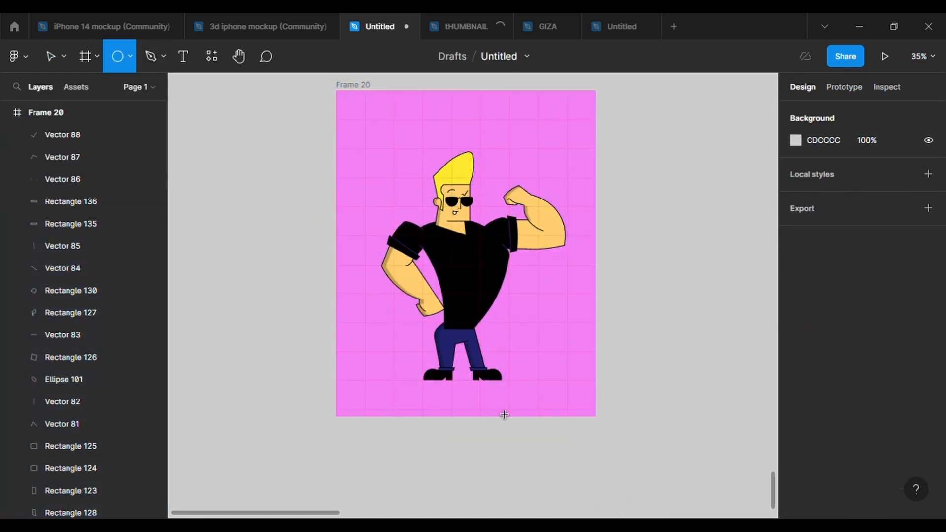
mouse_move(404, 368)
left_mouse_down()
mouse_move(516, 396)
mouse_move(475, 391)
left_mouse_up()
right_click(467, 389)
left_click(513, 240)
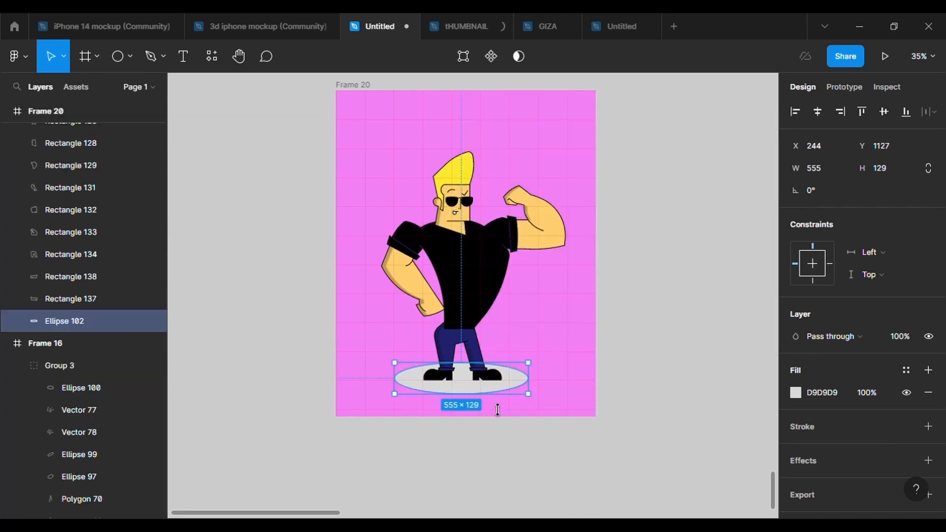
- Fill the ground ellipse with grey 847E7E and flatten it by pulling in its upper and lower edges
left_click(797, 394)
left_click_drag(629, 269, 620, 251)
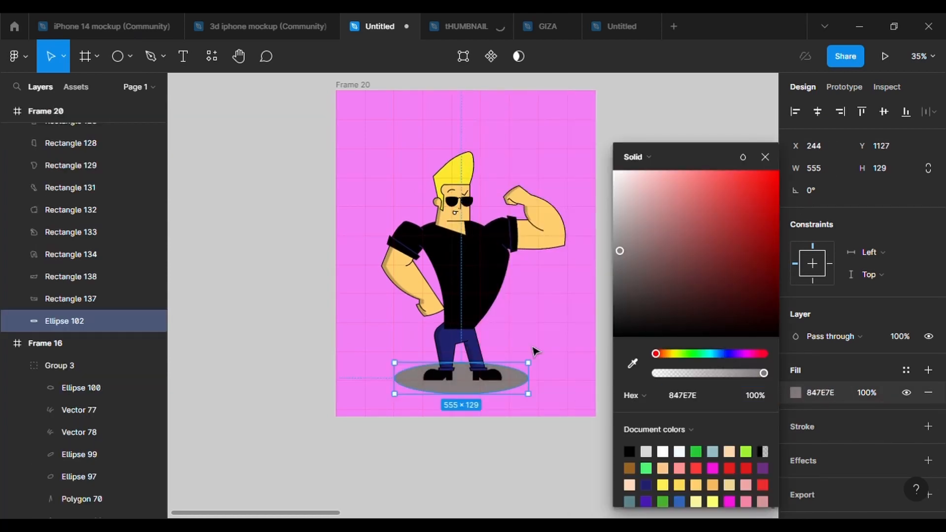
scroll(488, 365, "up", 3)
left_click_drag(455, 362, 454, 372)
left_click_drag(445, 417, 446, 408)
left_click(496, 449)
scroll(496, 450, "down", 3)
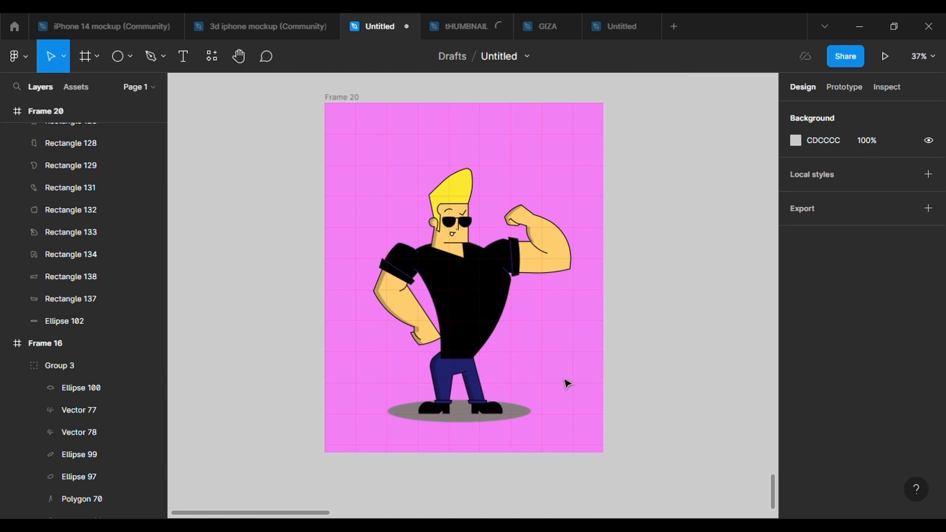
- Hide the layout grid of the character's frame
left_click(567, 105)
scroll(916, 334, "down", 1)
key("Escape")
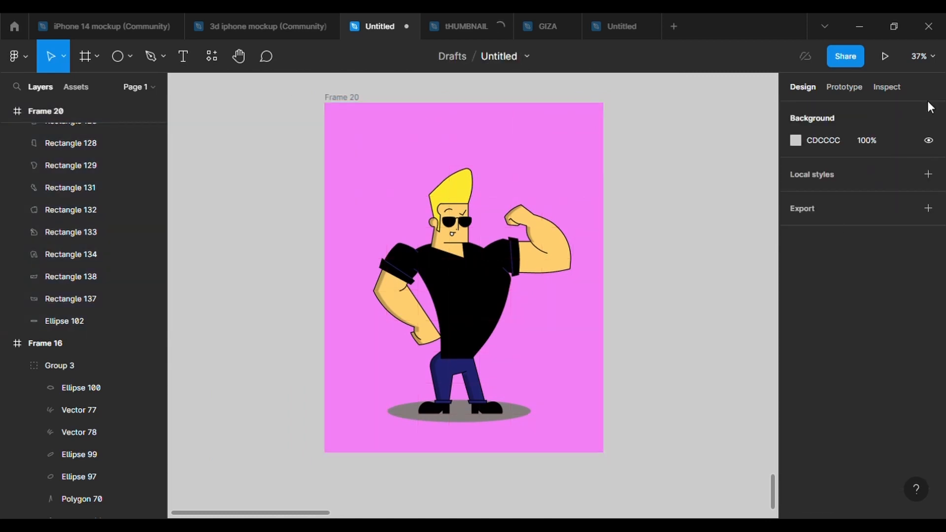